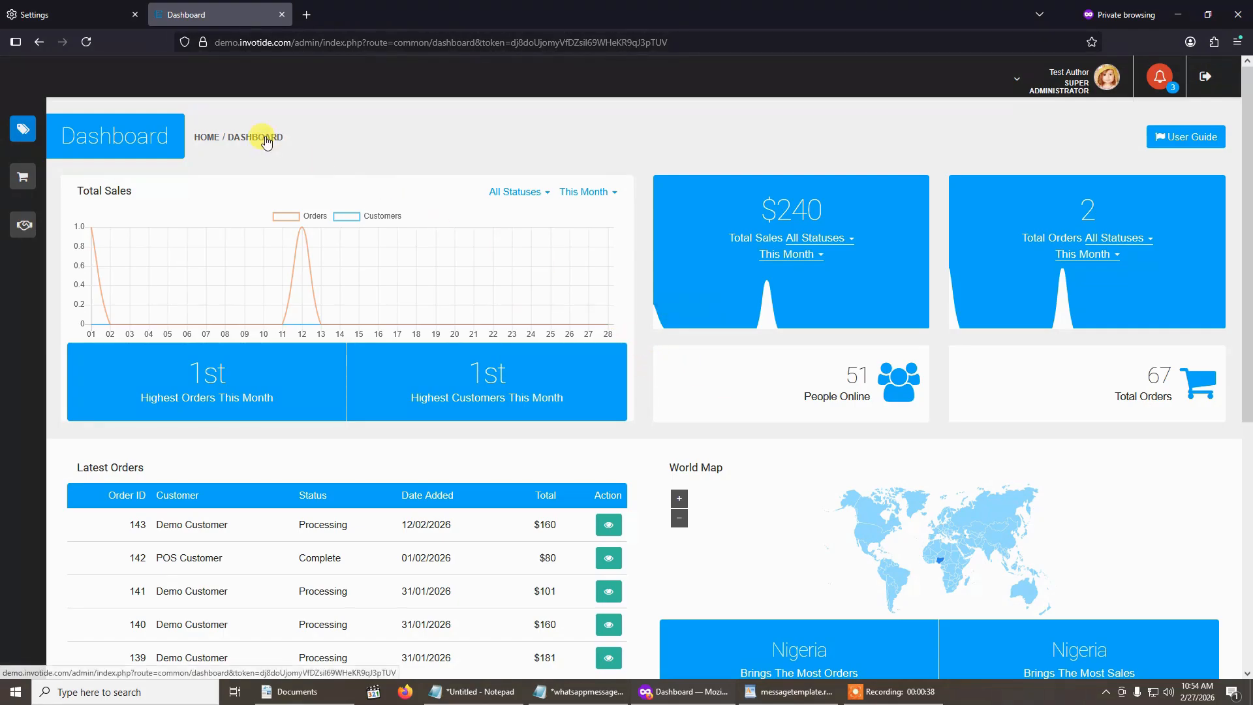
- Open the WhatsApp message template settings for the Gadget Demo Store shopping bot
mouse_move(39, 122)
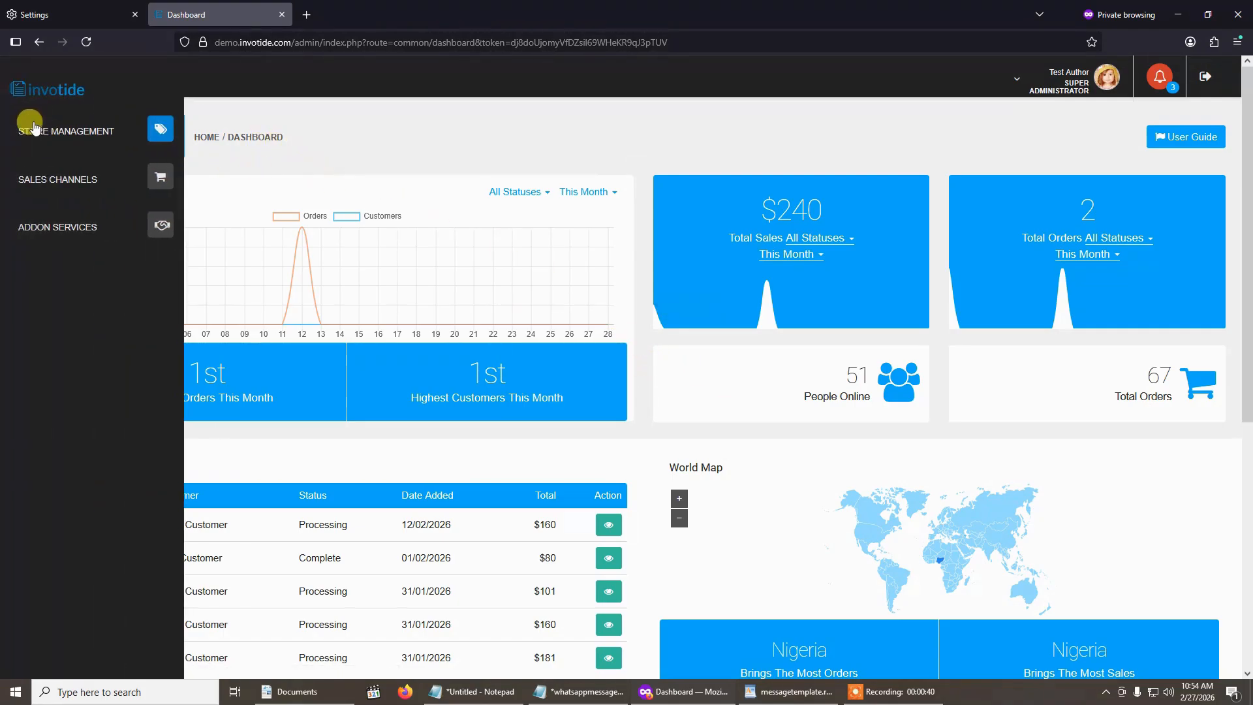
click(103, 185)
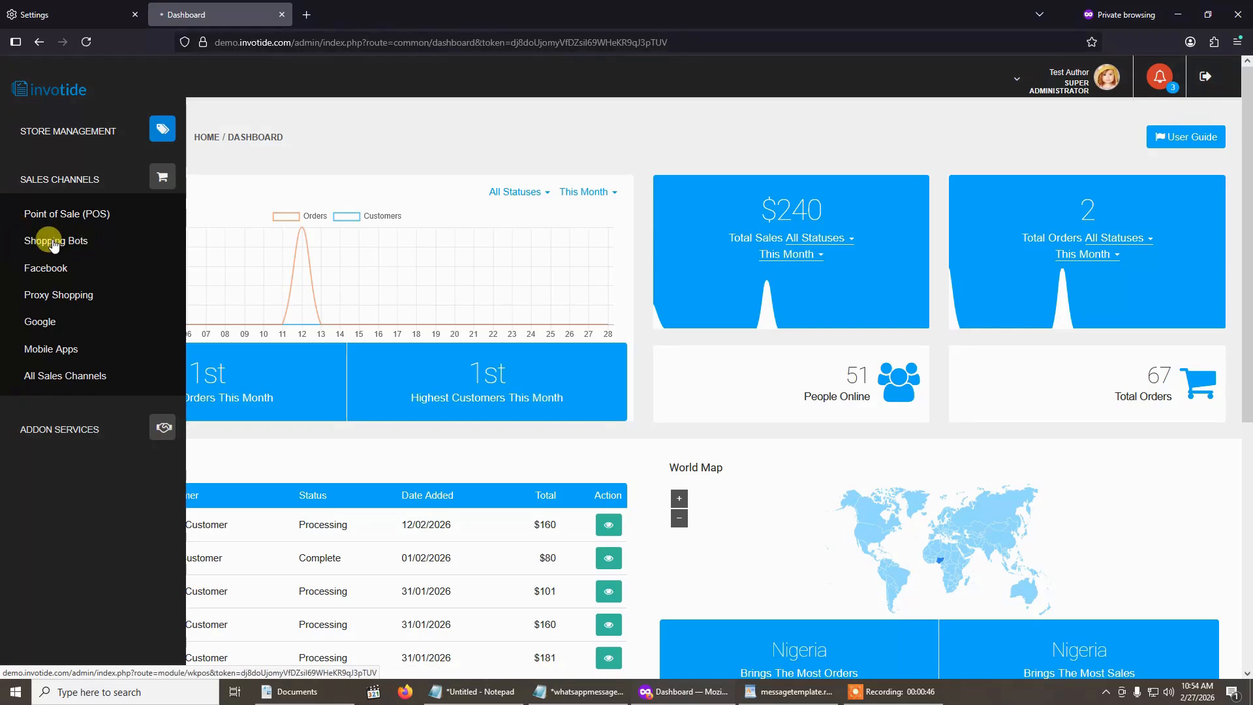
click(54, 245)
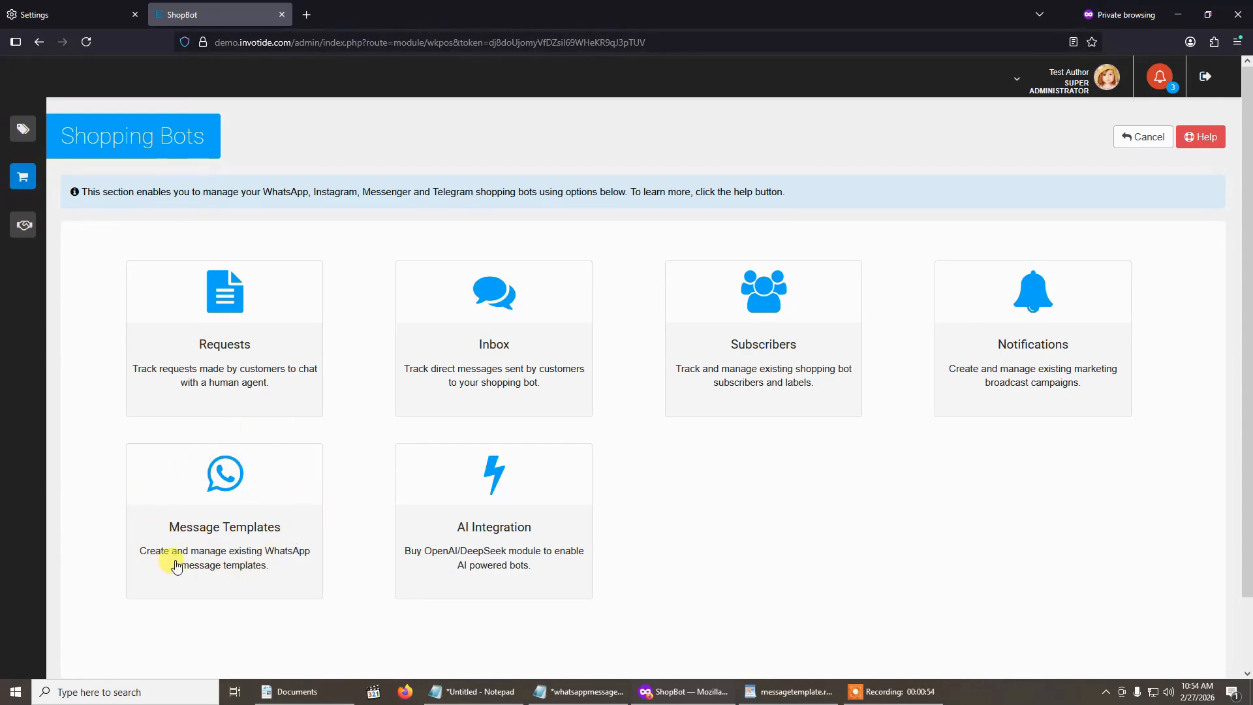
click(219, 509)
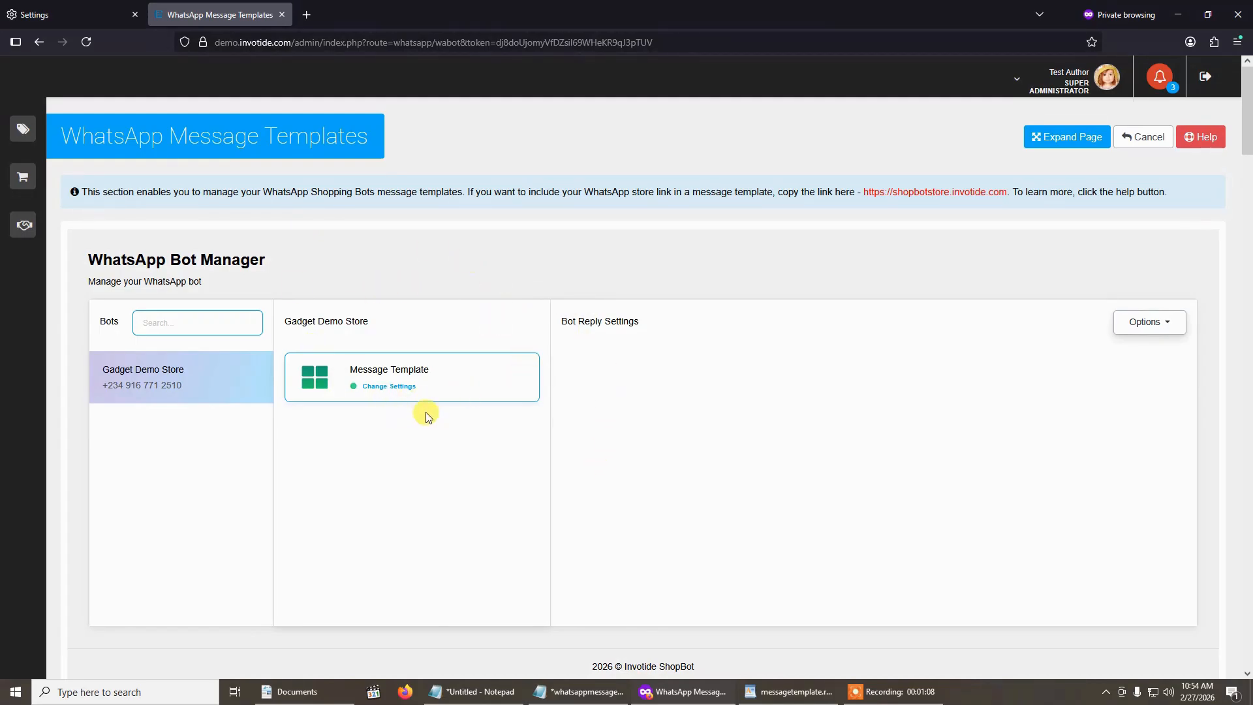
click(394, 377)
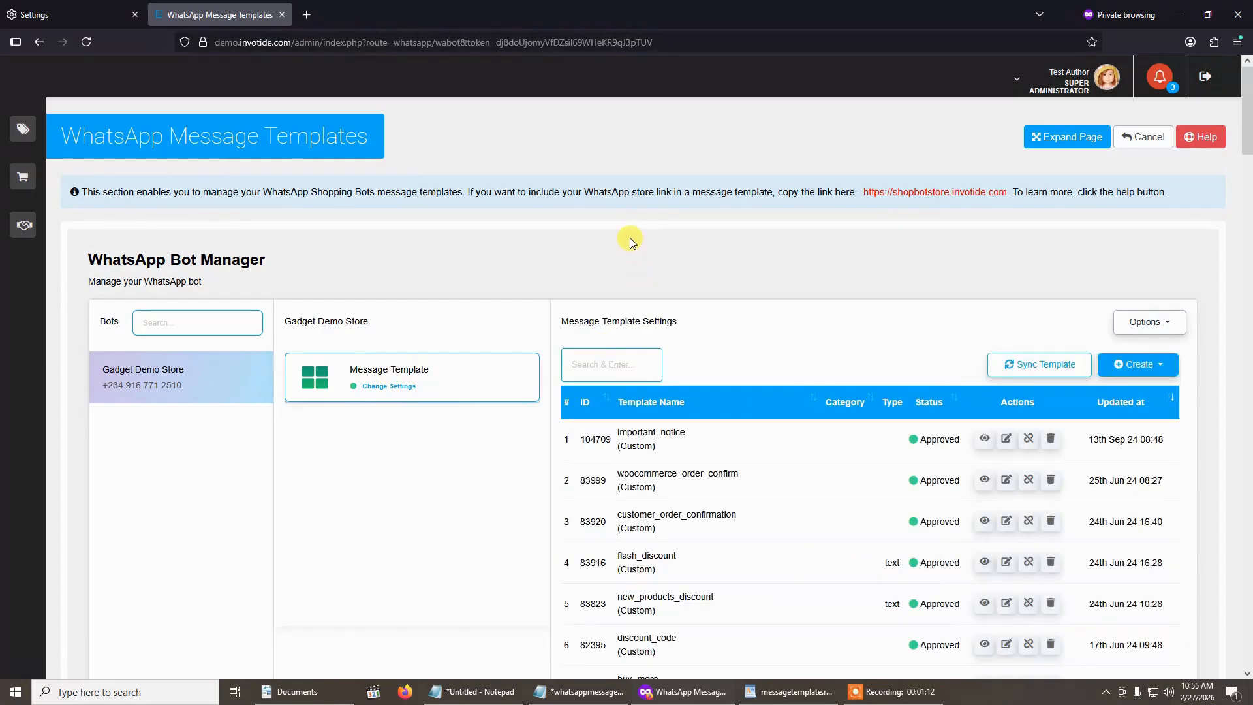
- Examine the existing message templates with their statuses and actions, and the list of template variables below them
scroll(701, 418, down, 2)
scroll(703, 417, down, 4)
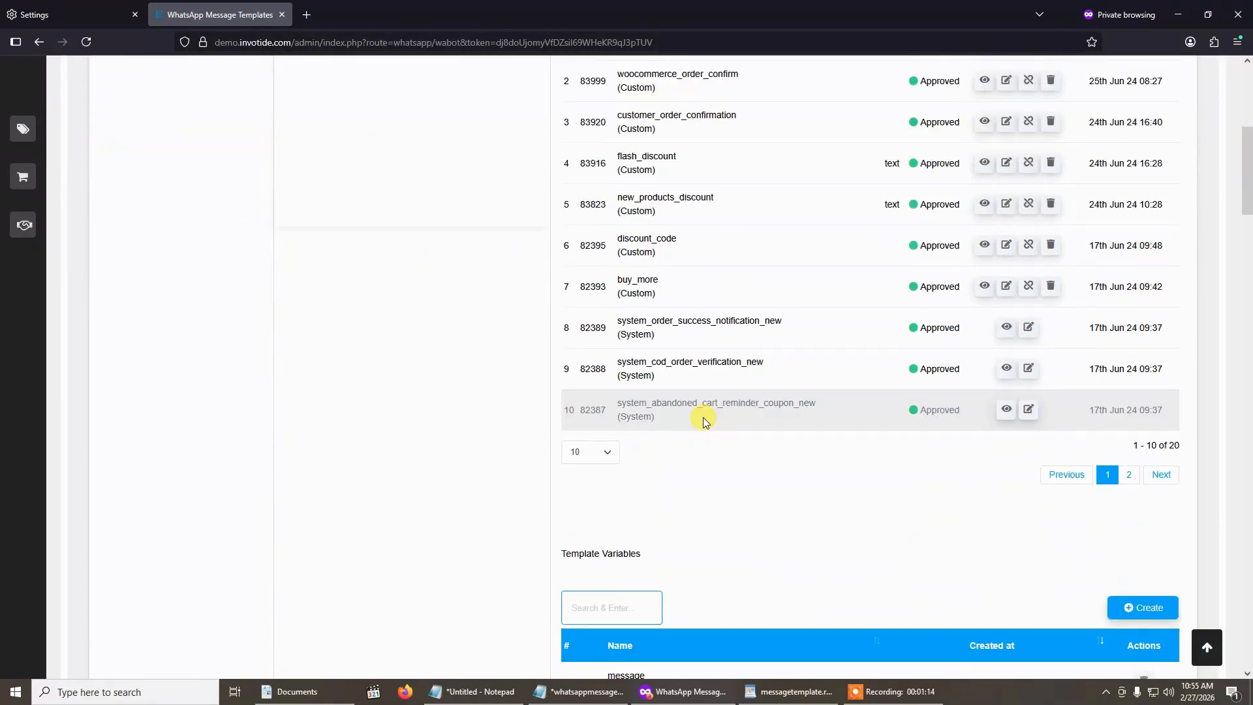
scroll(700, 415, up, 4)
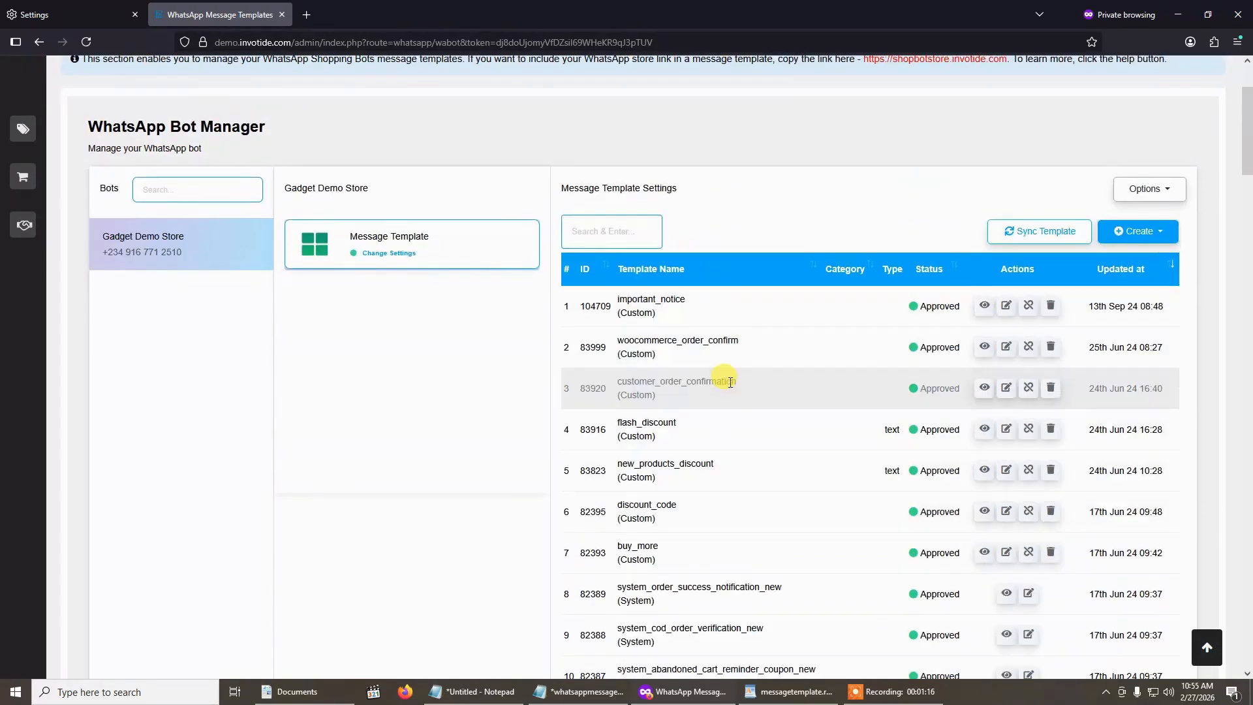
scroll(730, 382, down, 5)
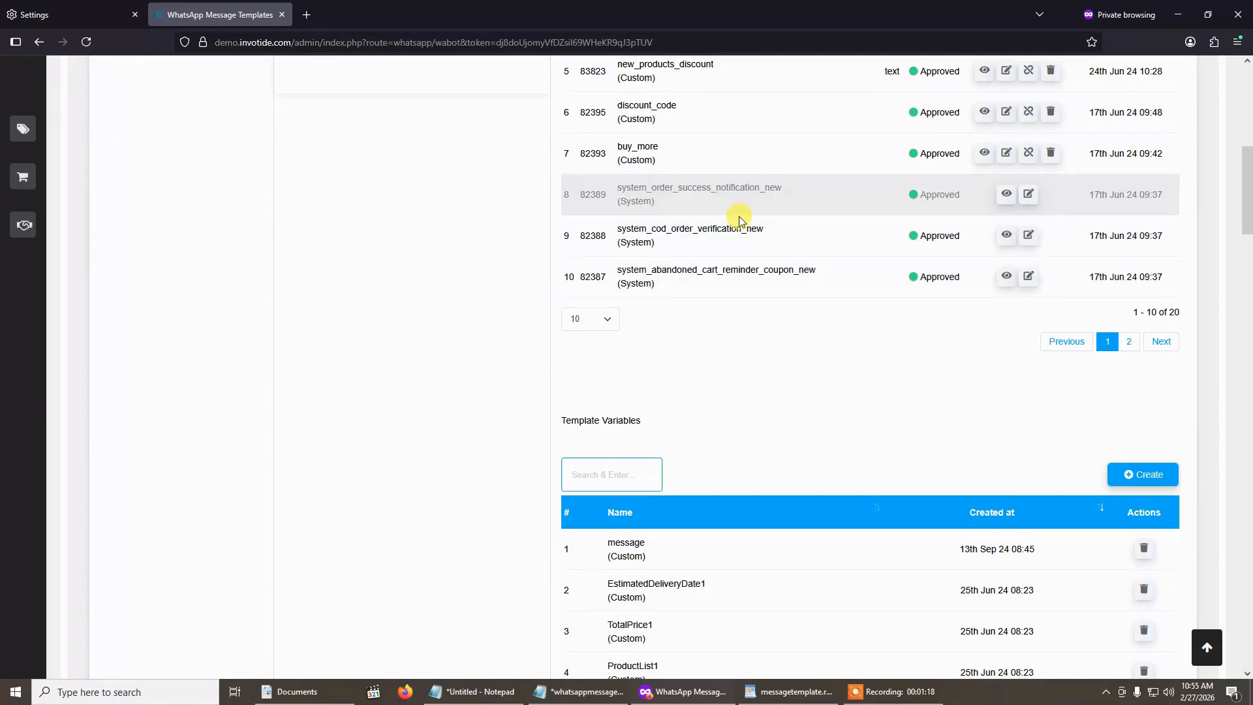
scroll(754, 254, down, 4)
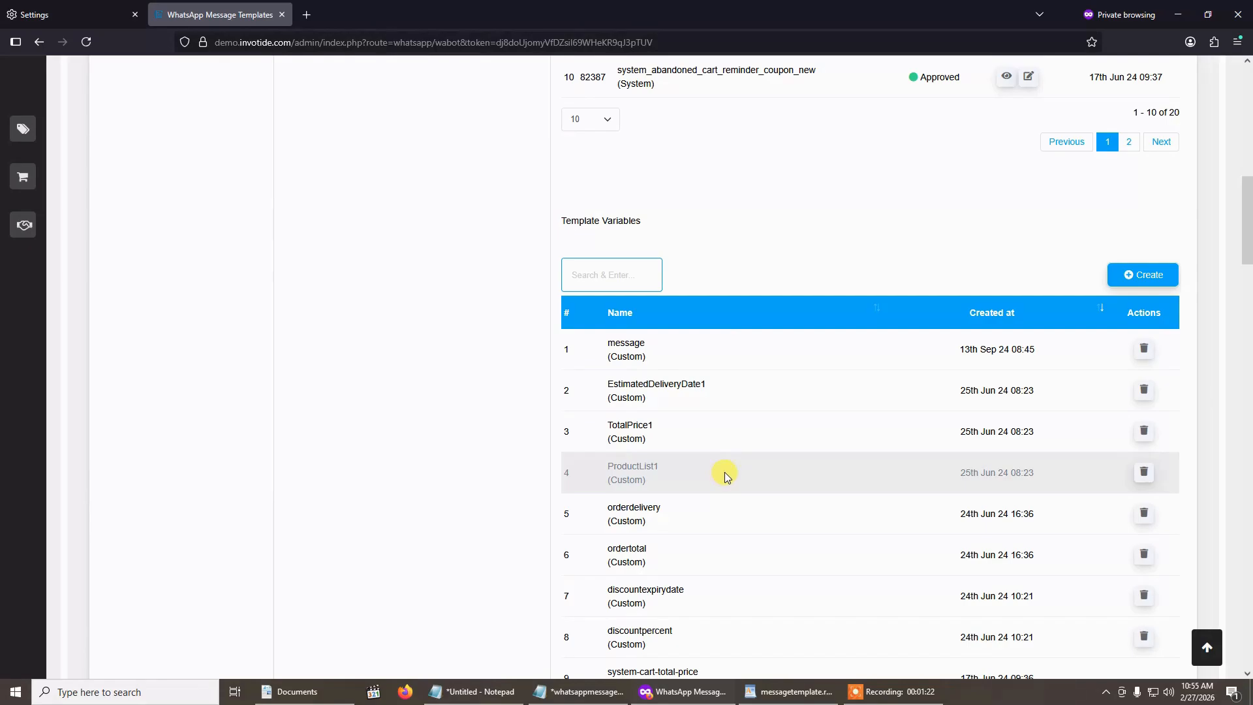
scroll(724, 472, up, 3)
scroll(725, 466, down, 4)
scroll(727, 461, up, 6)
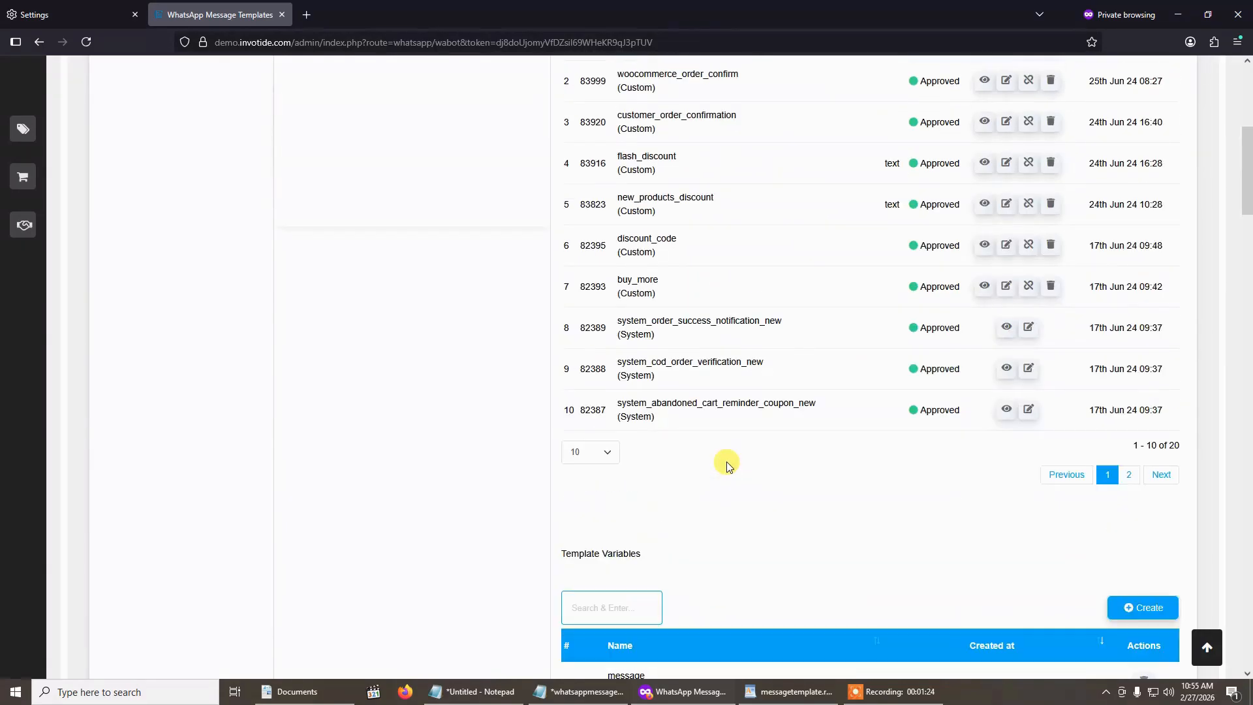
scroll(726, 461, up, 5)
scroll(721, 450, up, 1)
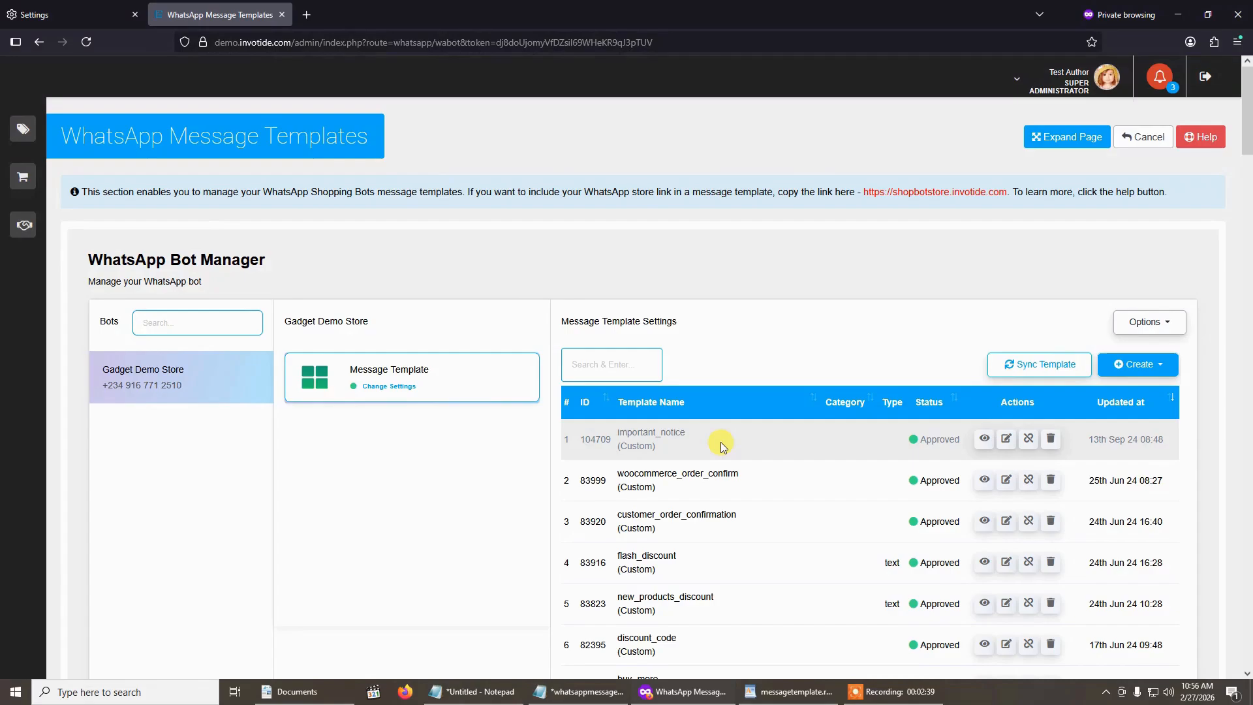
scroll(721, 446, down, 3)
scroll(721, 441, up, 2)
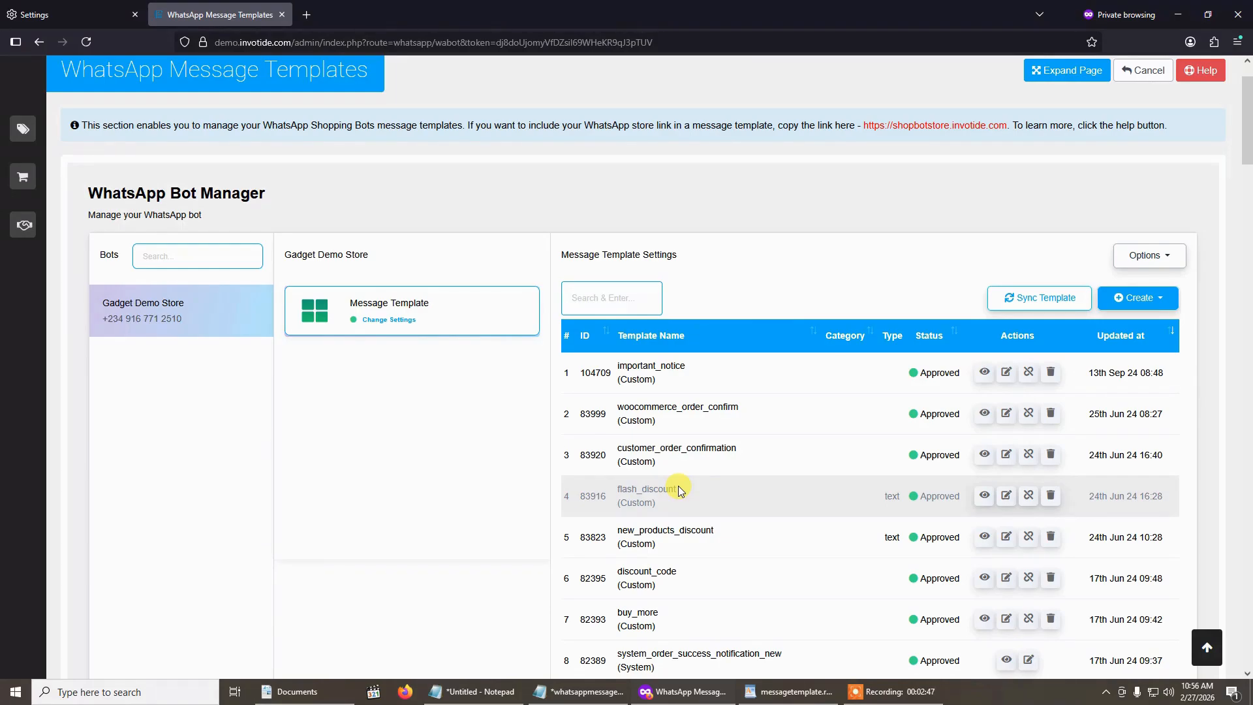
scroll(678, 486, up, 1)
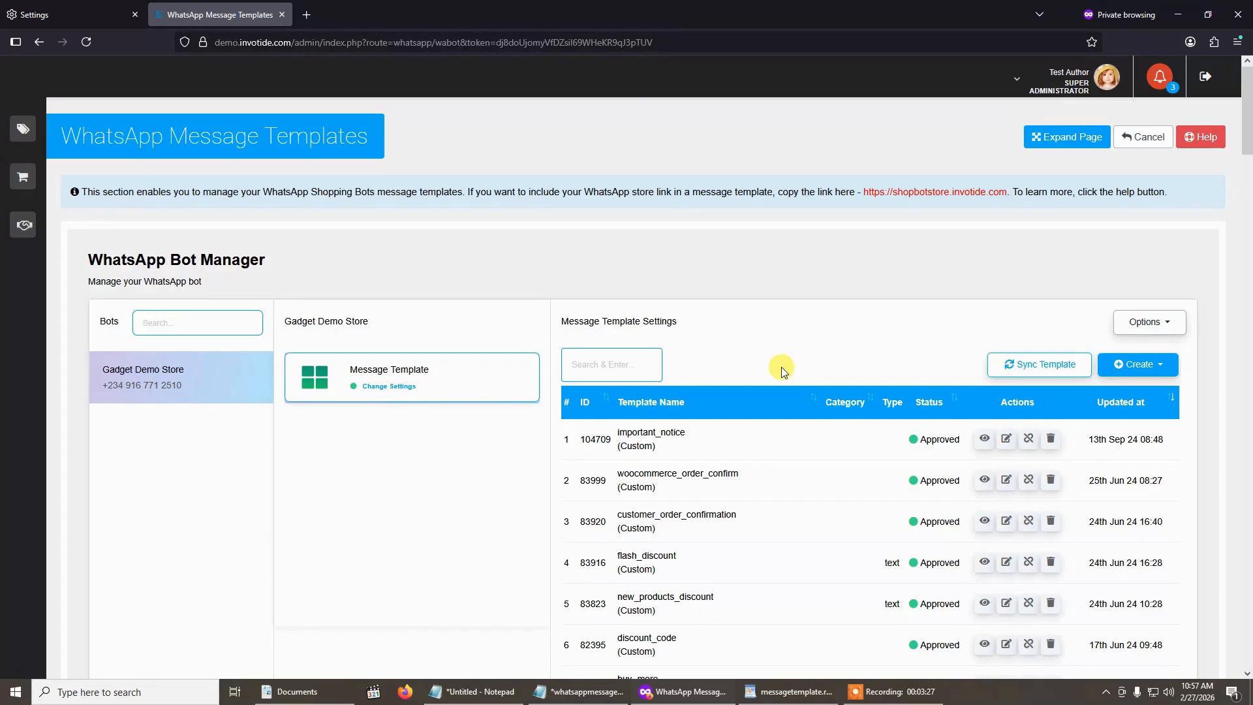
scroll(601, 493, down, 1)
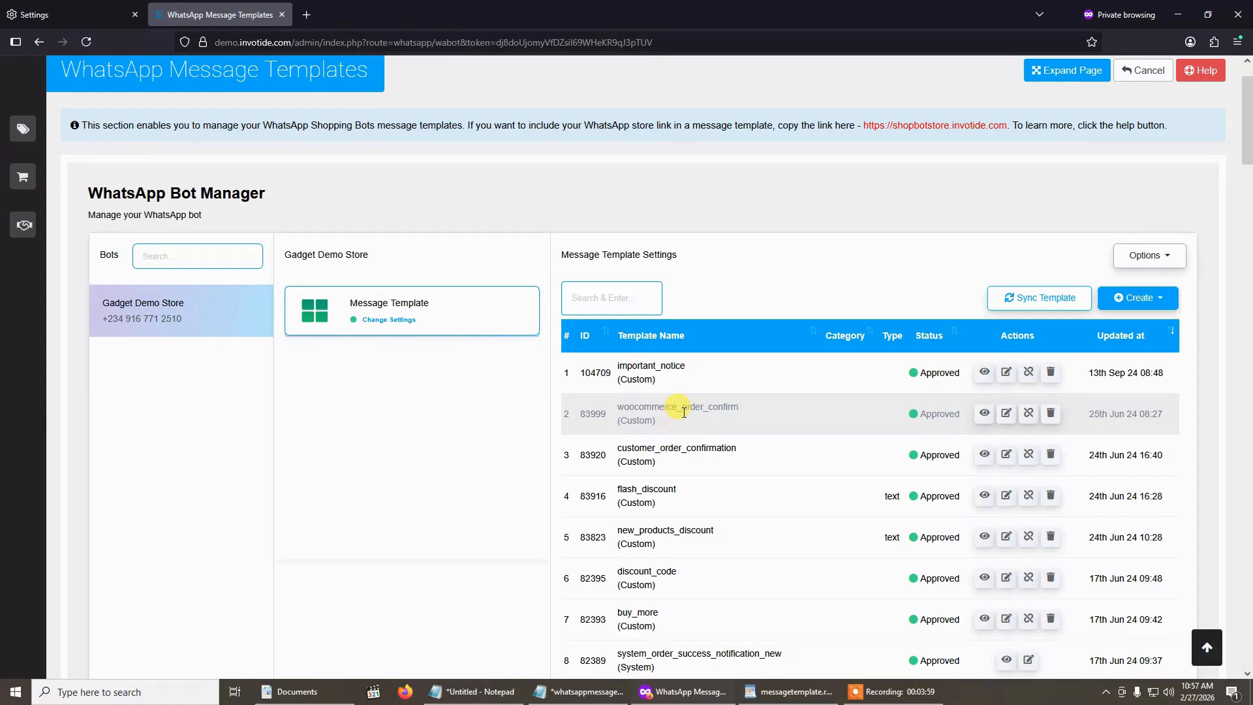
- Switch to WordPad to read the sample utility, marketing and authentication messages in messagetemplate.rtf, and return to the template list
click(791, 691)
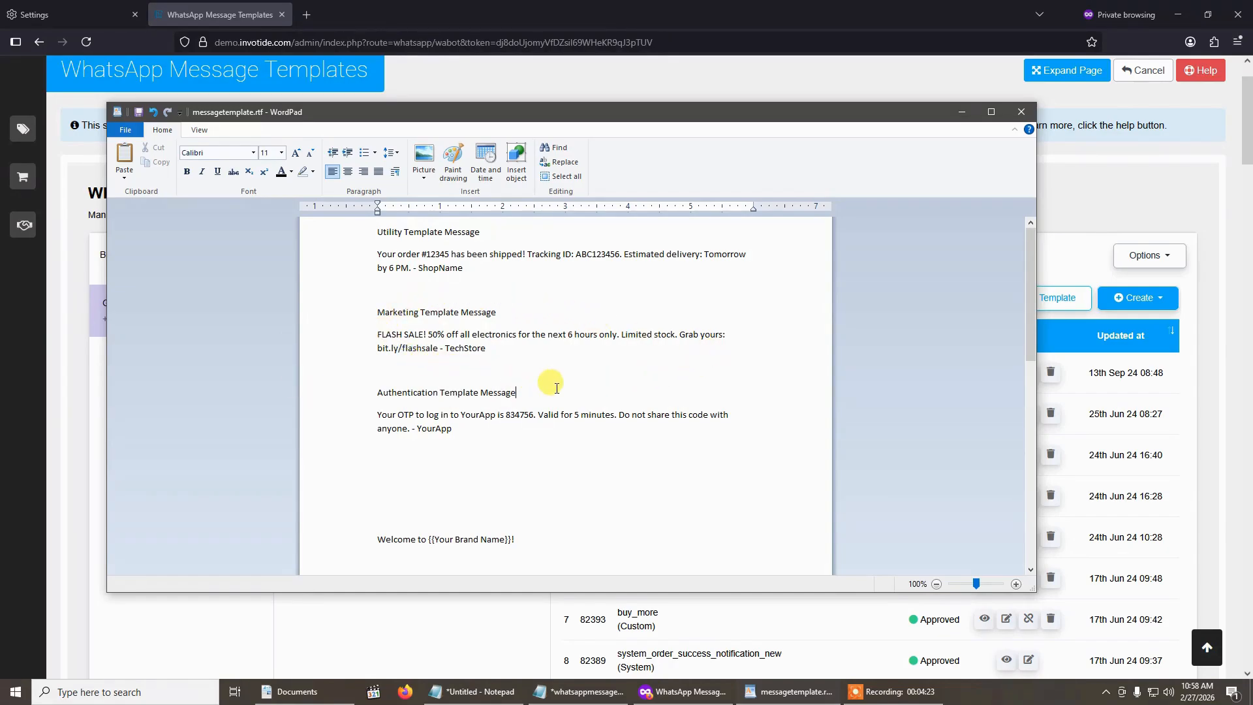
click(966, 113)
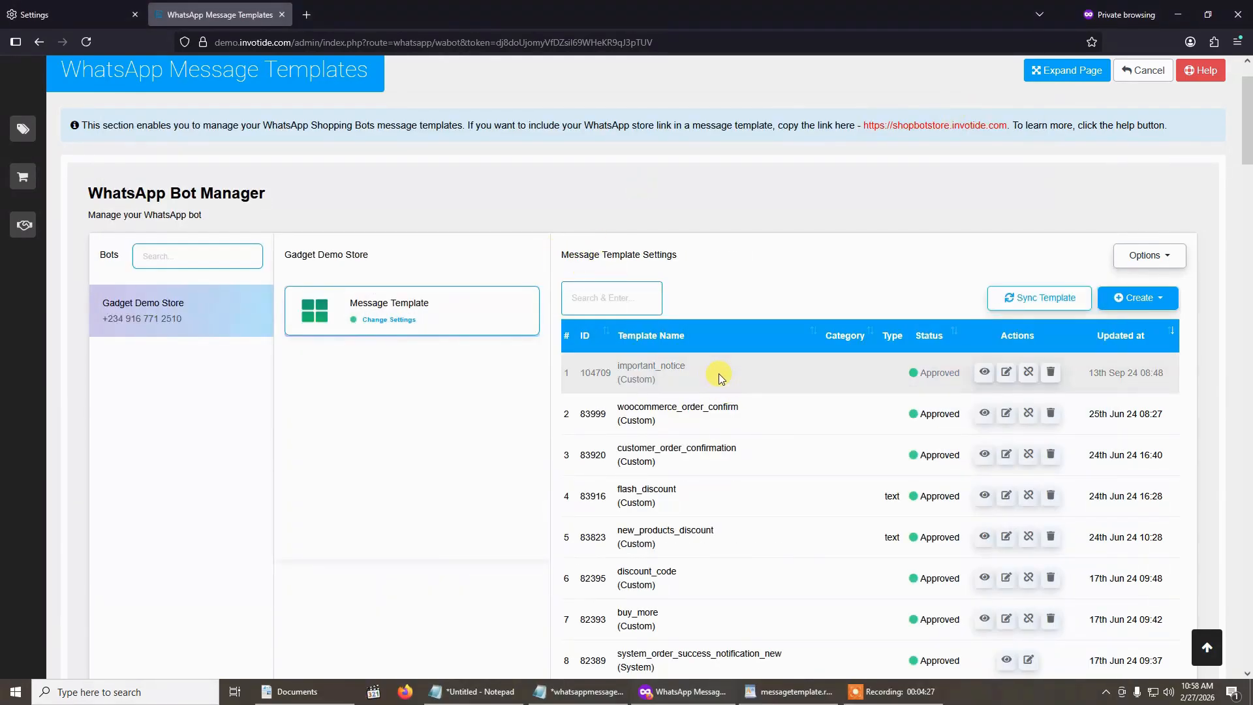
- Create the default templates for the Gadget Demo Store bot
click(1139, 299)
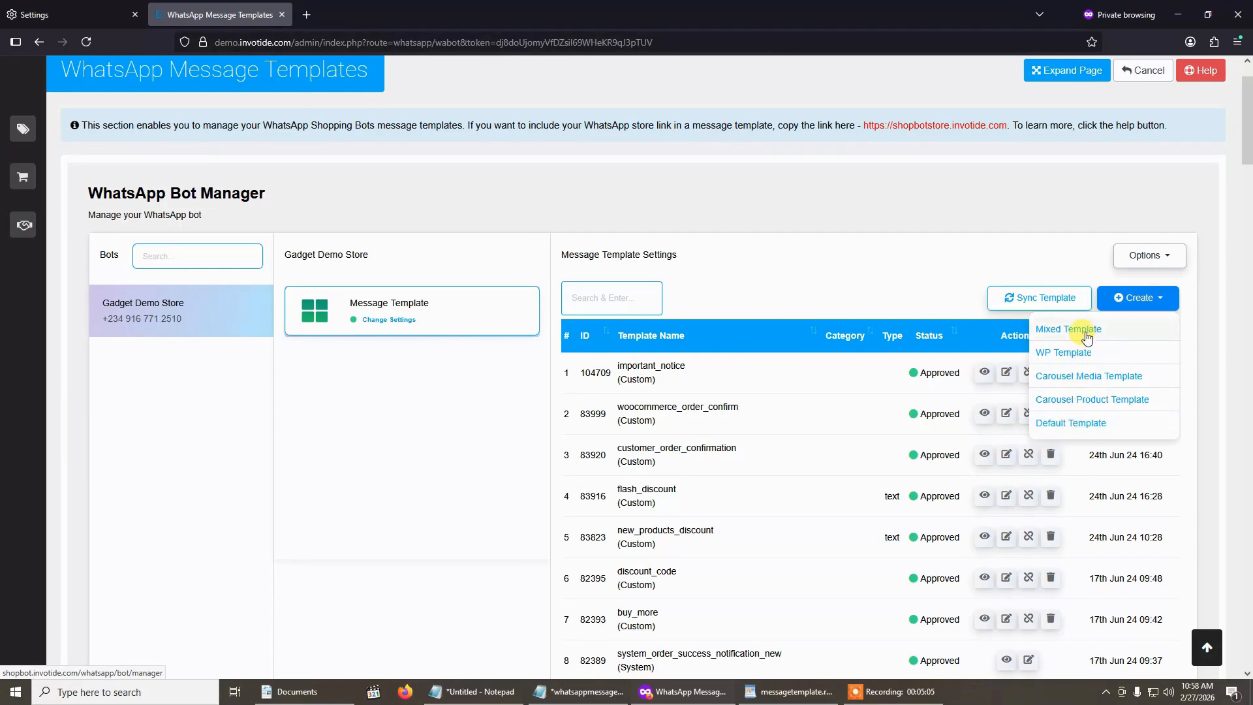
click(1071, 428)
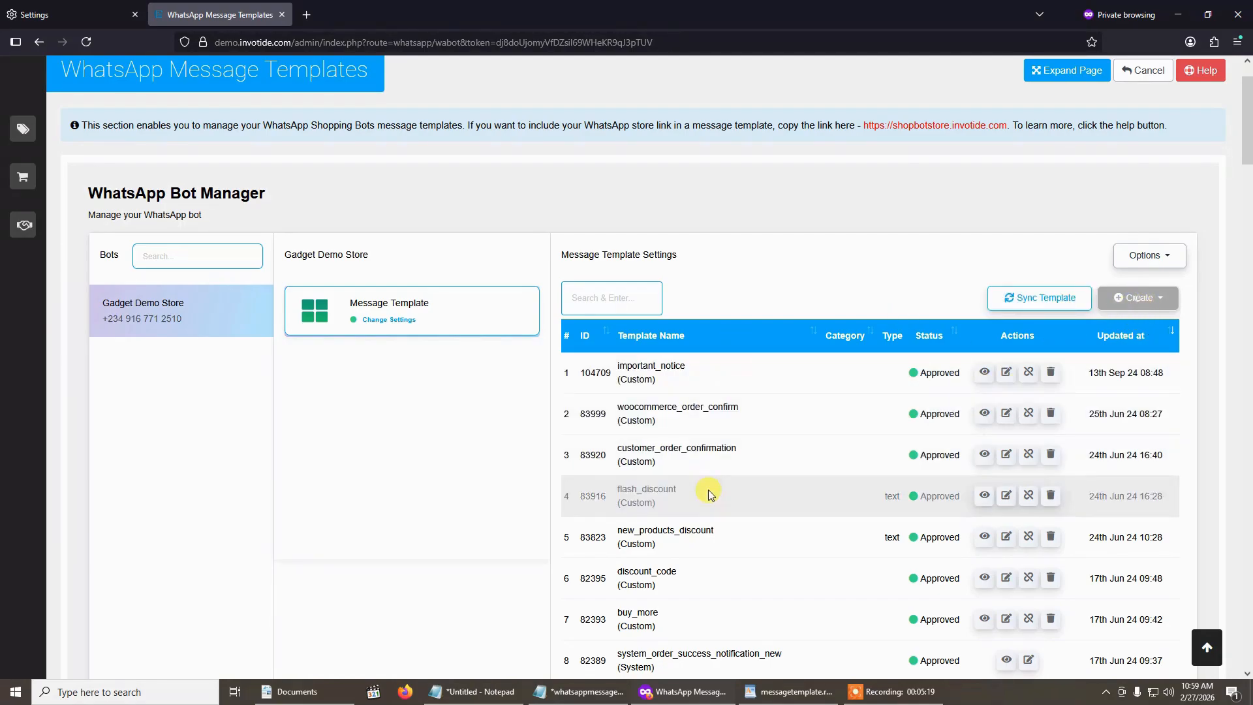
scroll(718, 483, down, 4)
scroll(694, 405, up, 5)
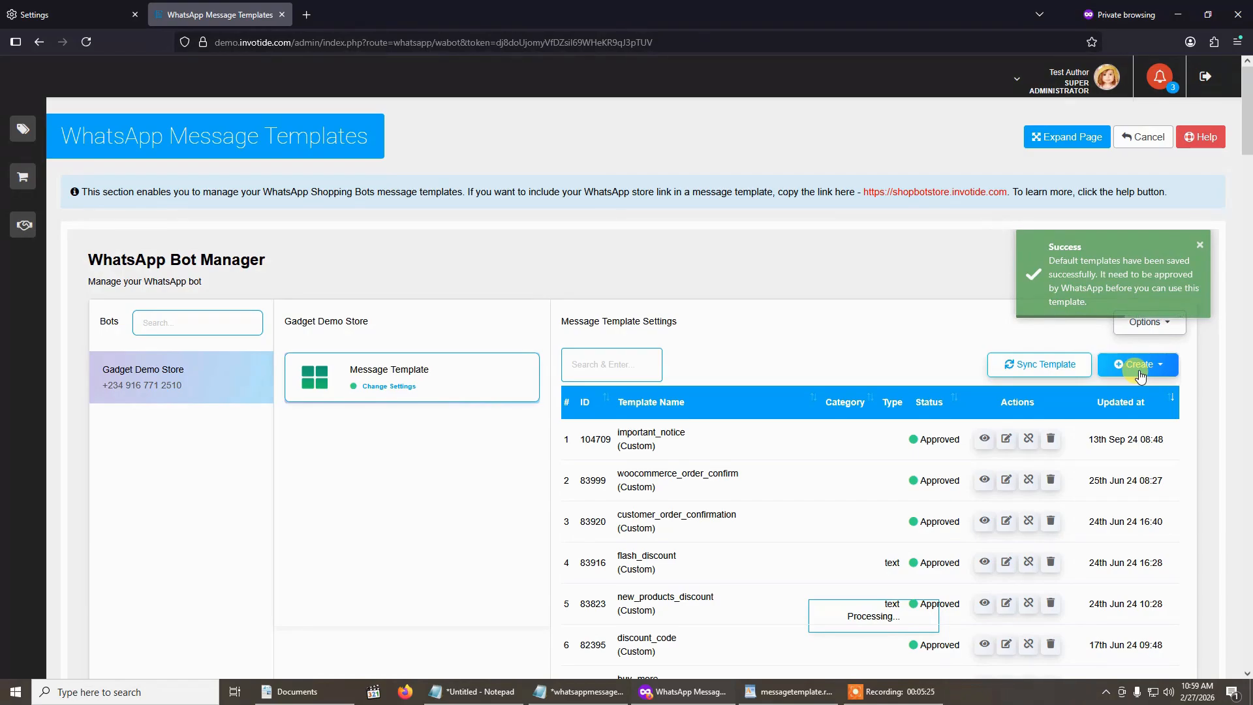
- Start a new mixed template named flash_sale and set its category to Marketing
click(1138, 371)
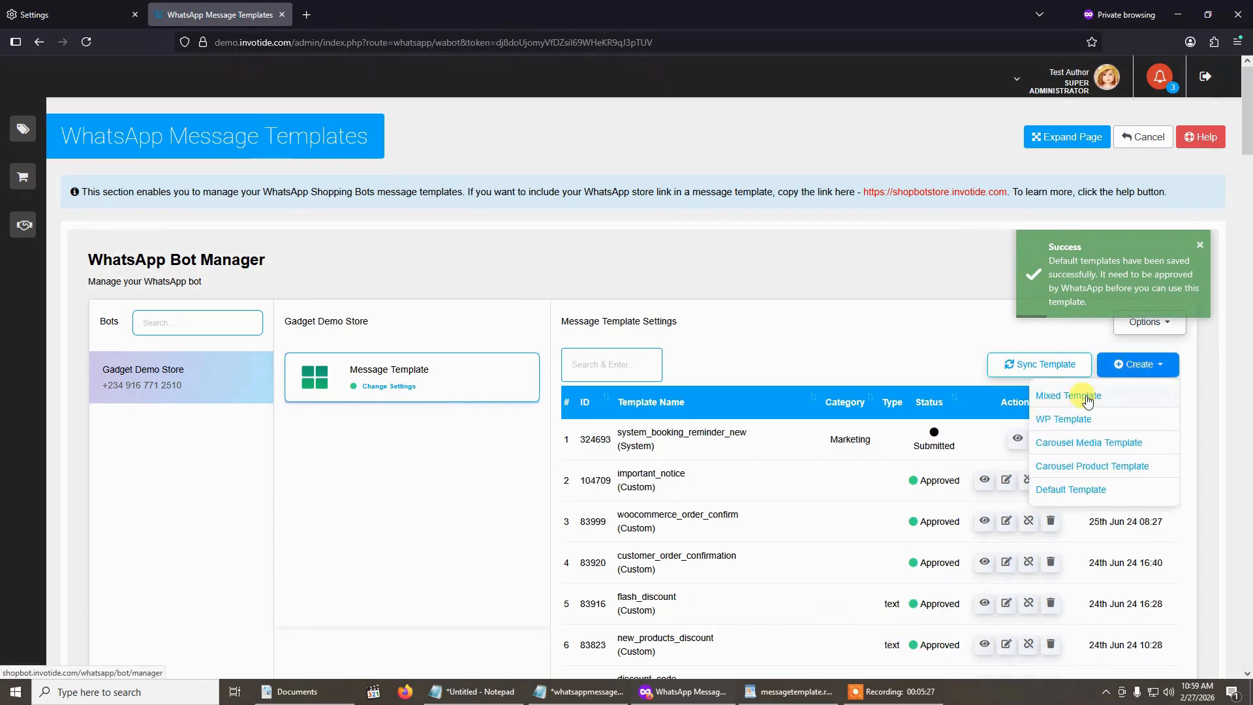
click(1086, 397)
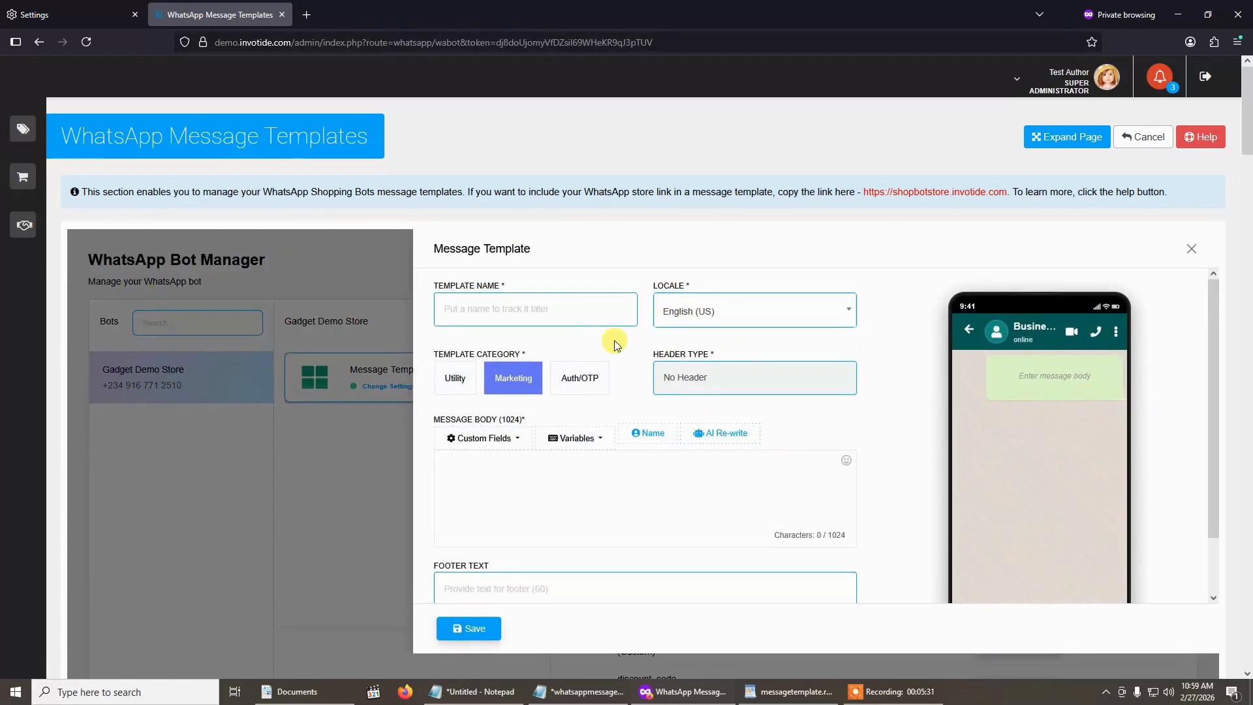
click(561, 313)
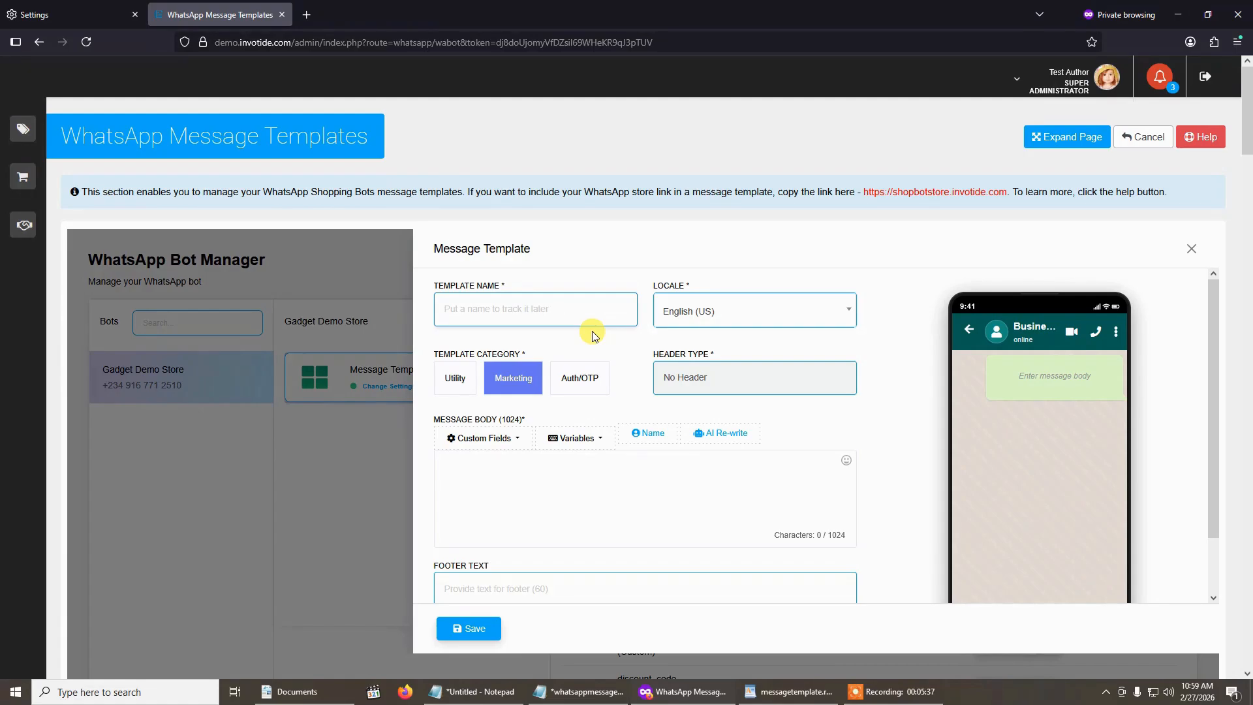
text(flash_sales)
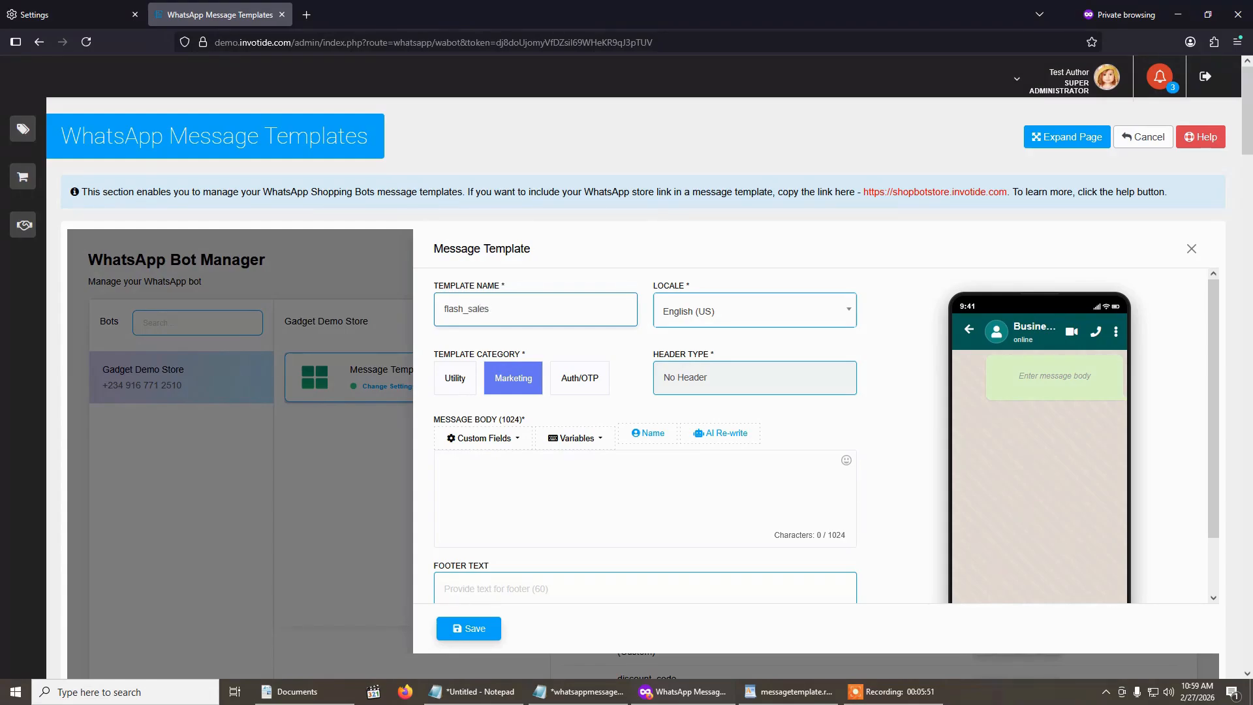
key(BackSpace)
click(457, 380)
click(514, 379)
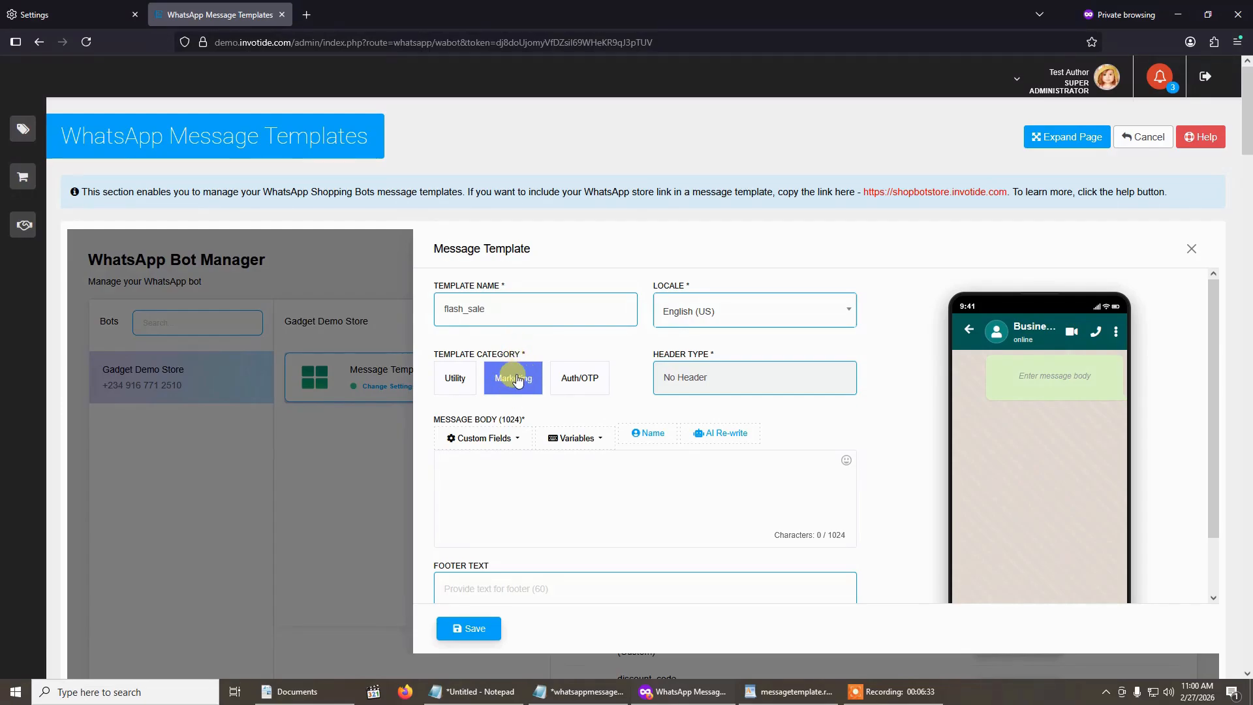
- Try the Text header type for the flash_sale template and set it back to No Header
click(729, 382)
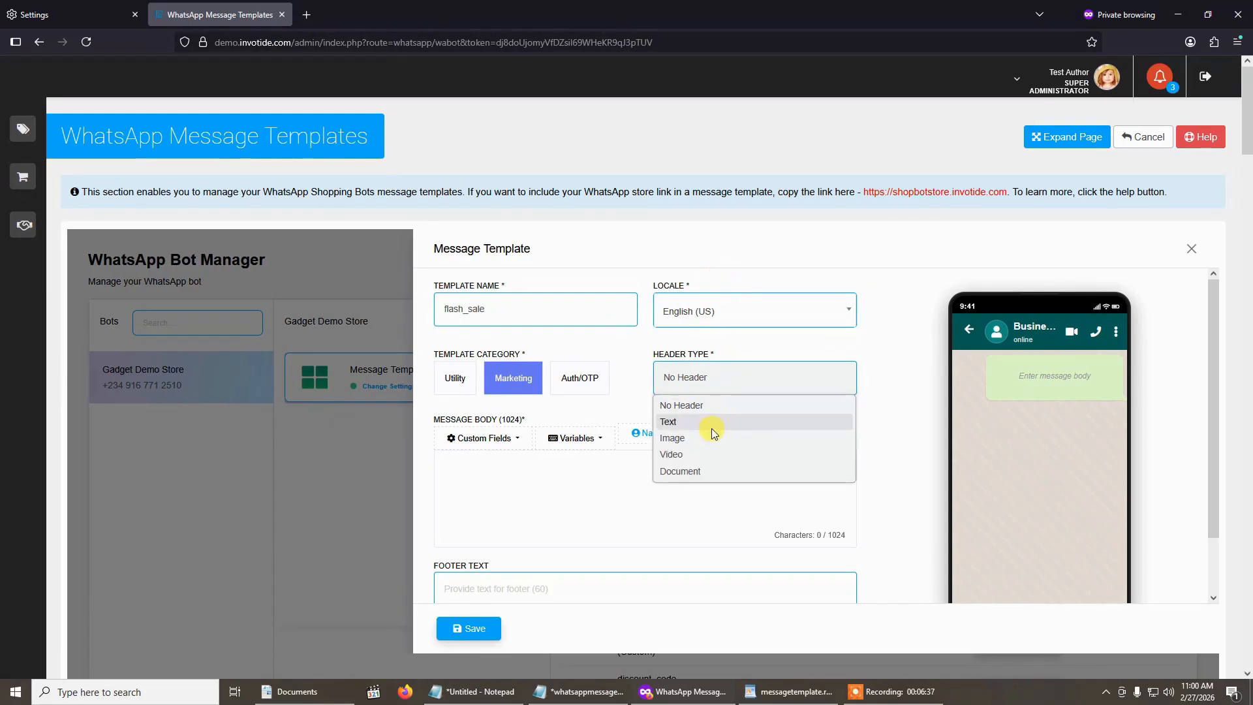
click(708, 407)
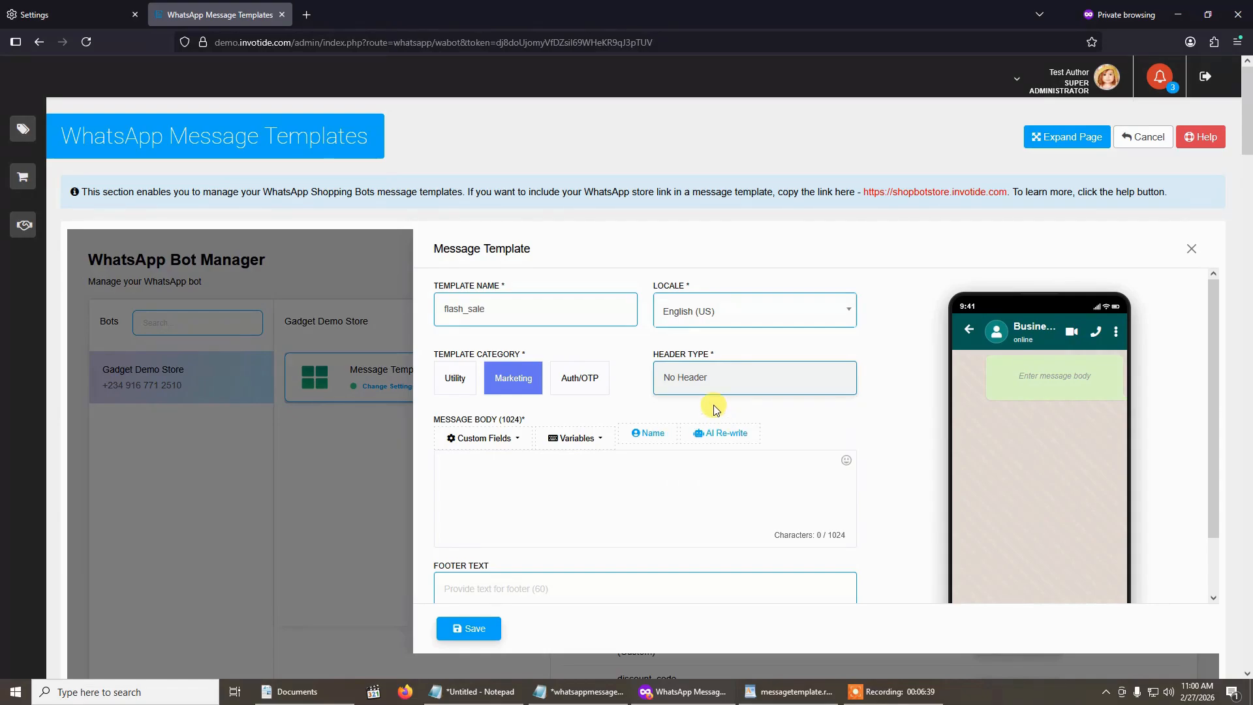
click(711, 374)
click(710, 421)
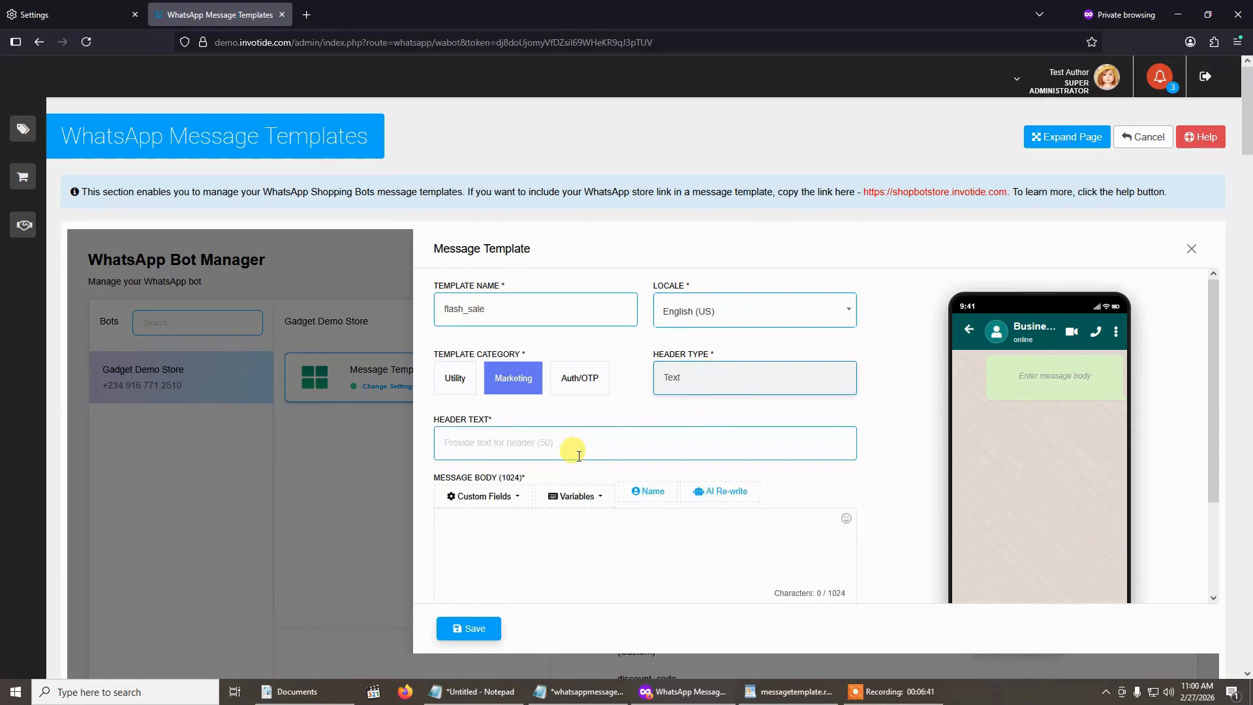
click(713, 390)
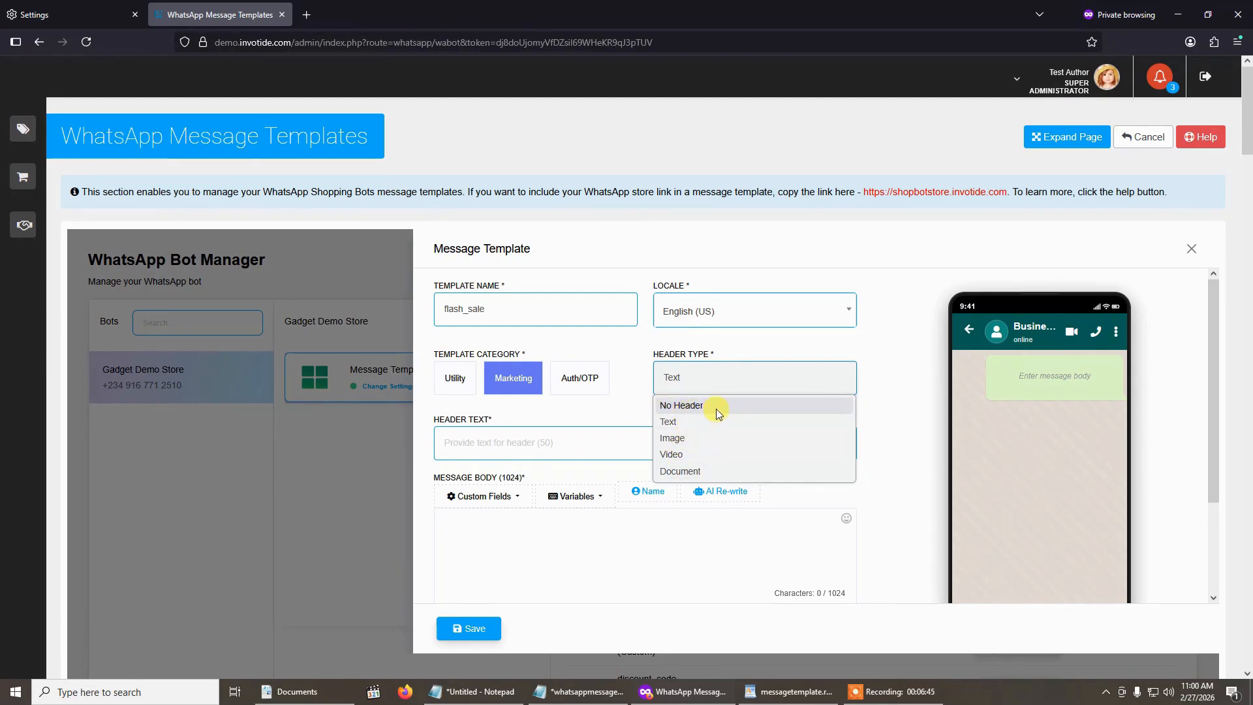
click(690, 406)
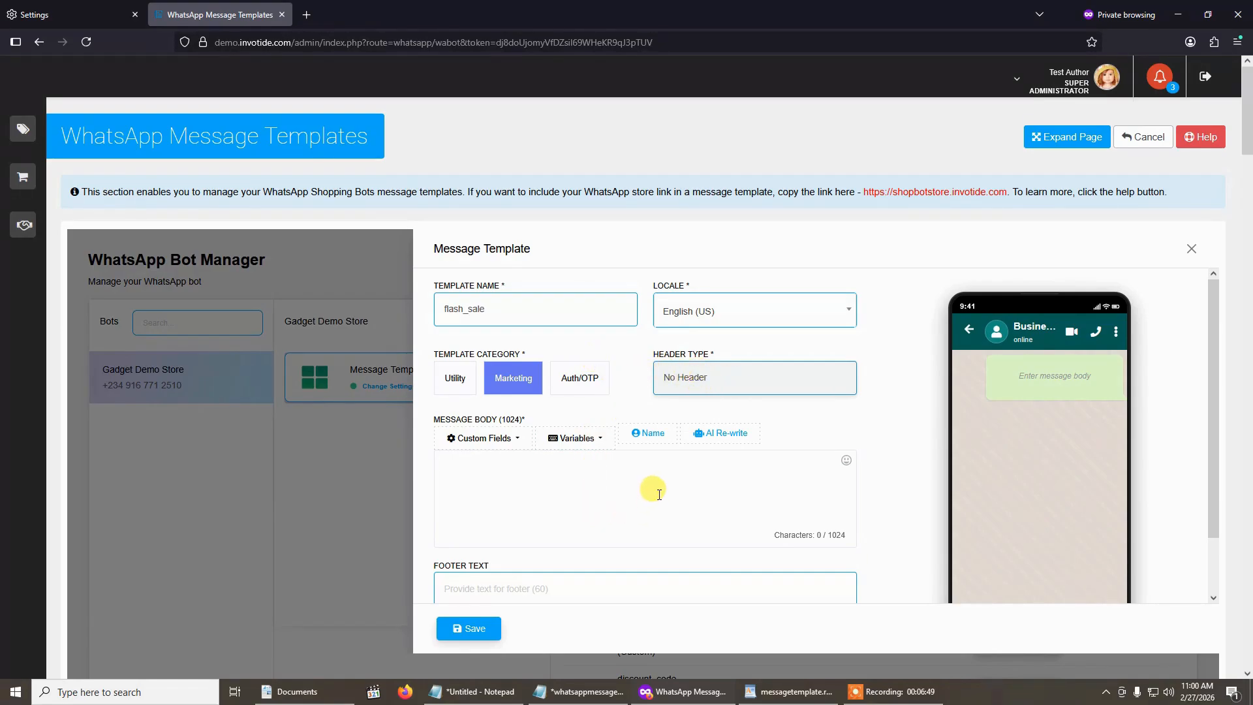
- Copy the "FLASH SALE! 50% off all electronics" marketing message from messagetemplate.rtf in WordPad into the template's message body
scroll(606, 457, down, 2)
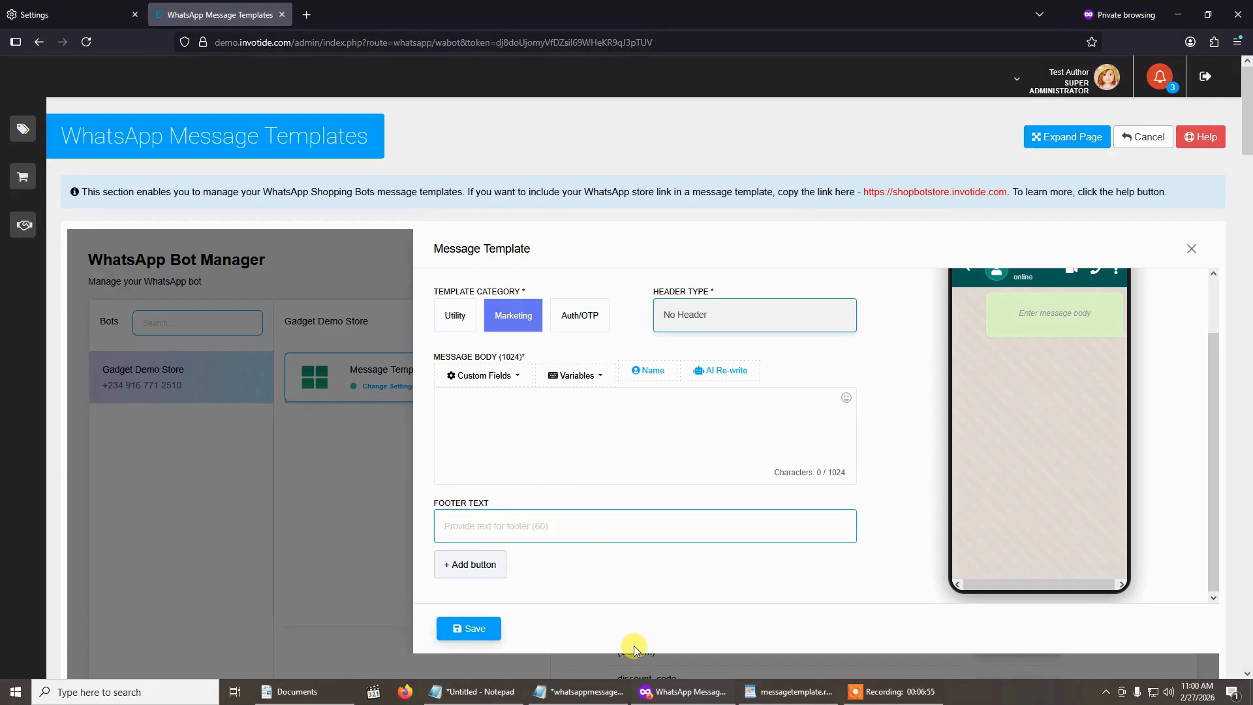
click(791, 691)
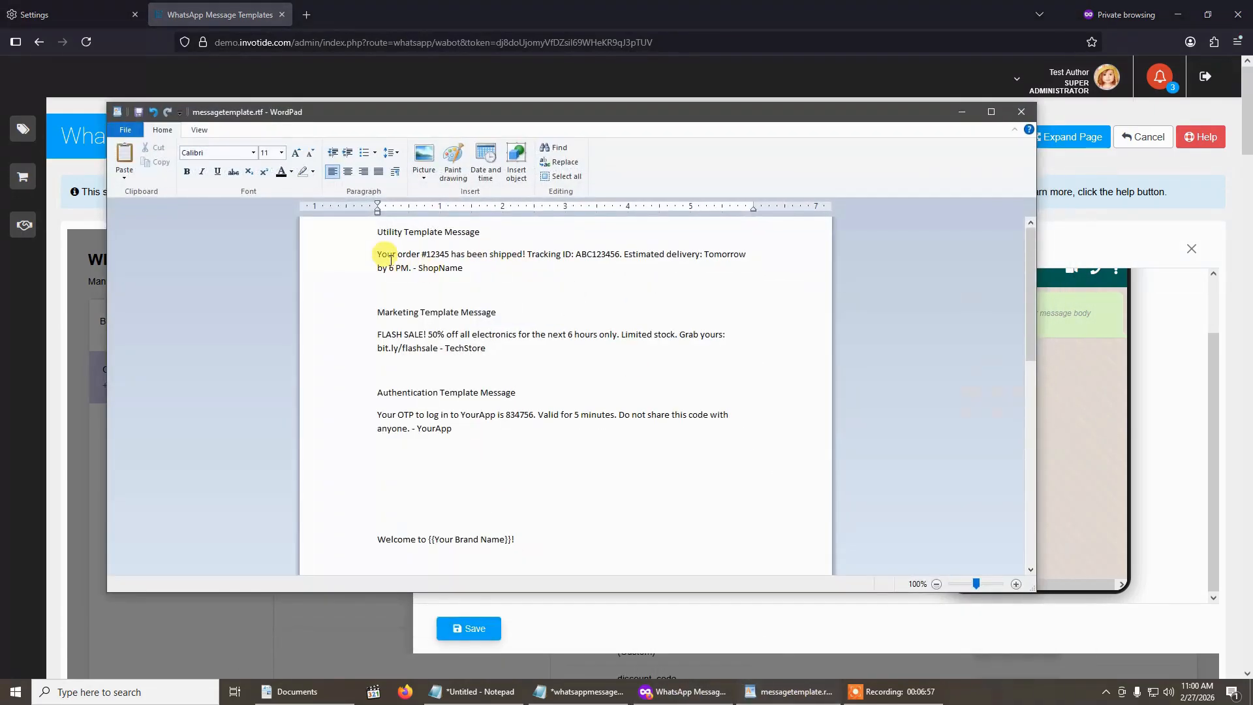
drag(379, 328, 489, 353)
key(ctrl+c)
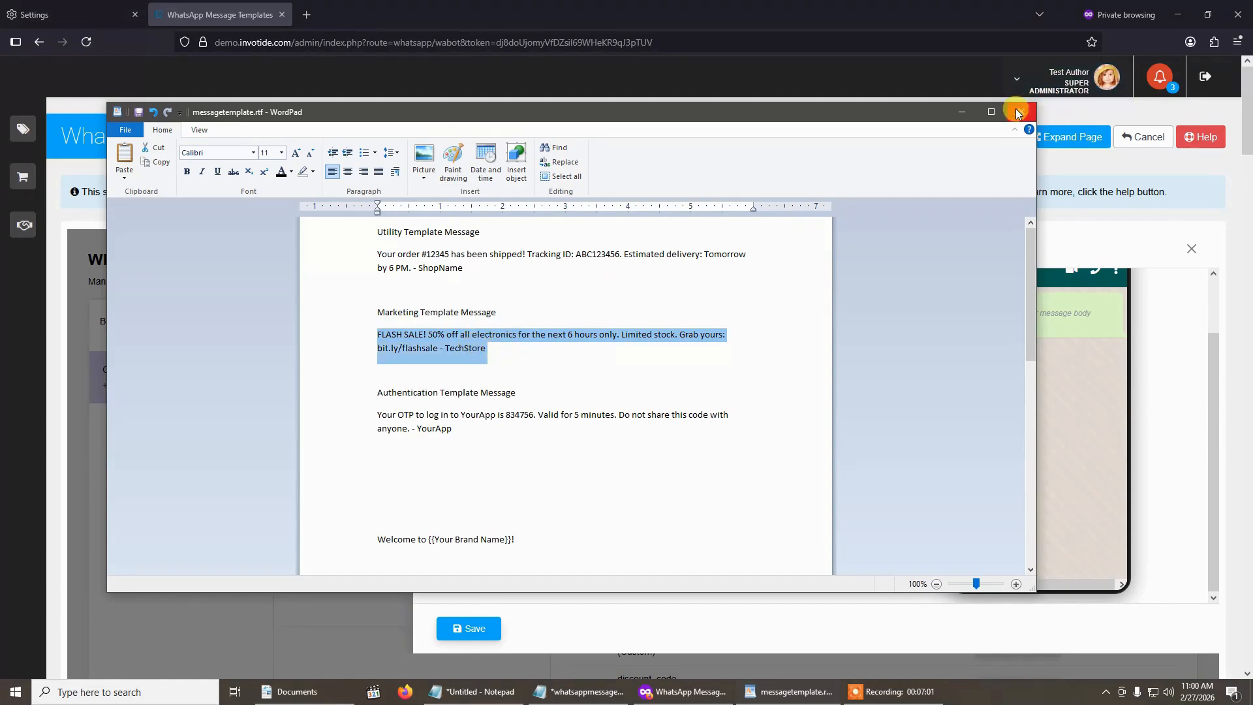
click(955, 115)
click(624, 431)
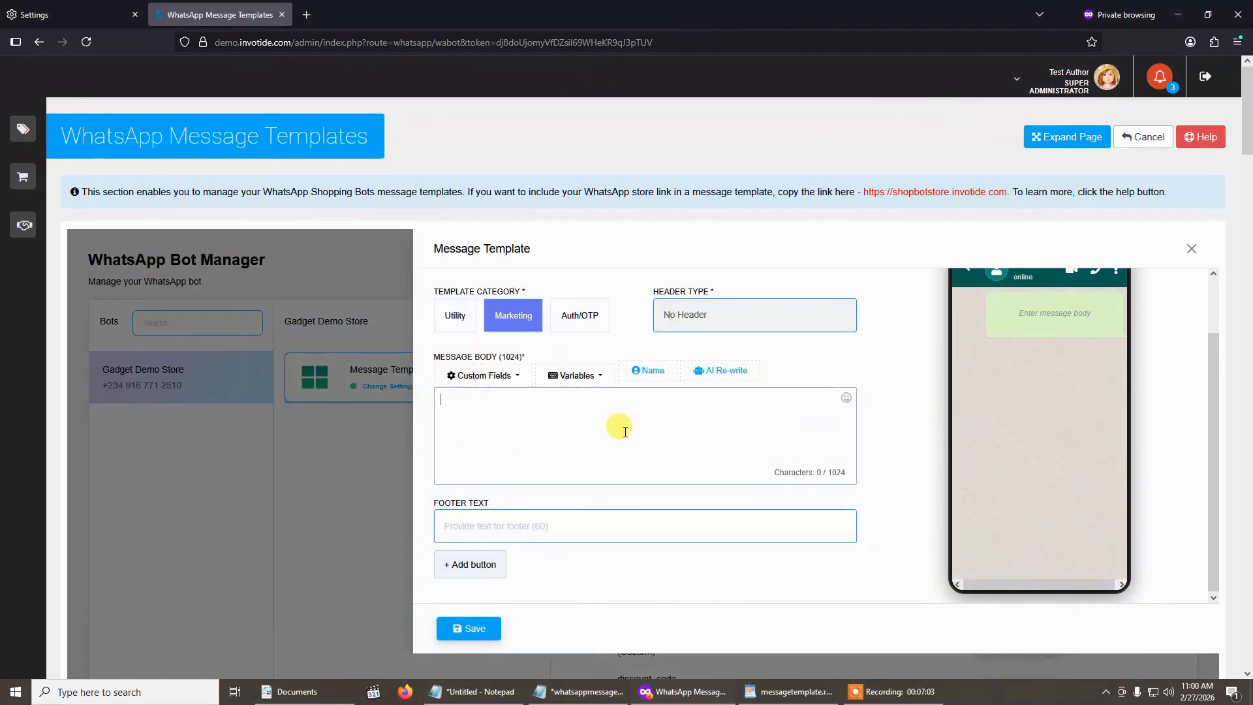
key(ctrl+v)
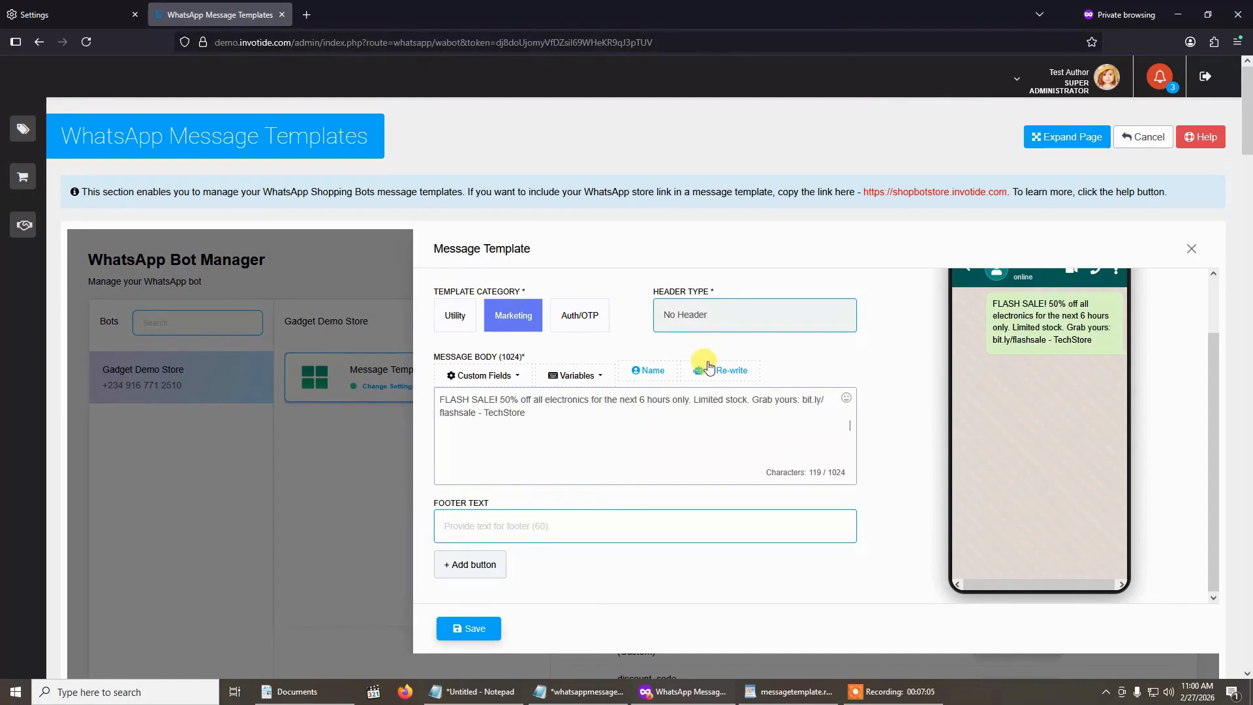
- Replace the sender name TechStore at the end of the flash_sale message body with TestStore
scroll(859, 397, up, 2)
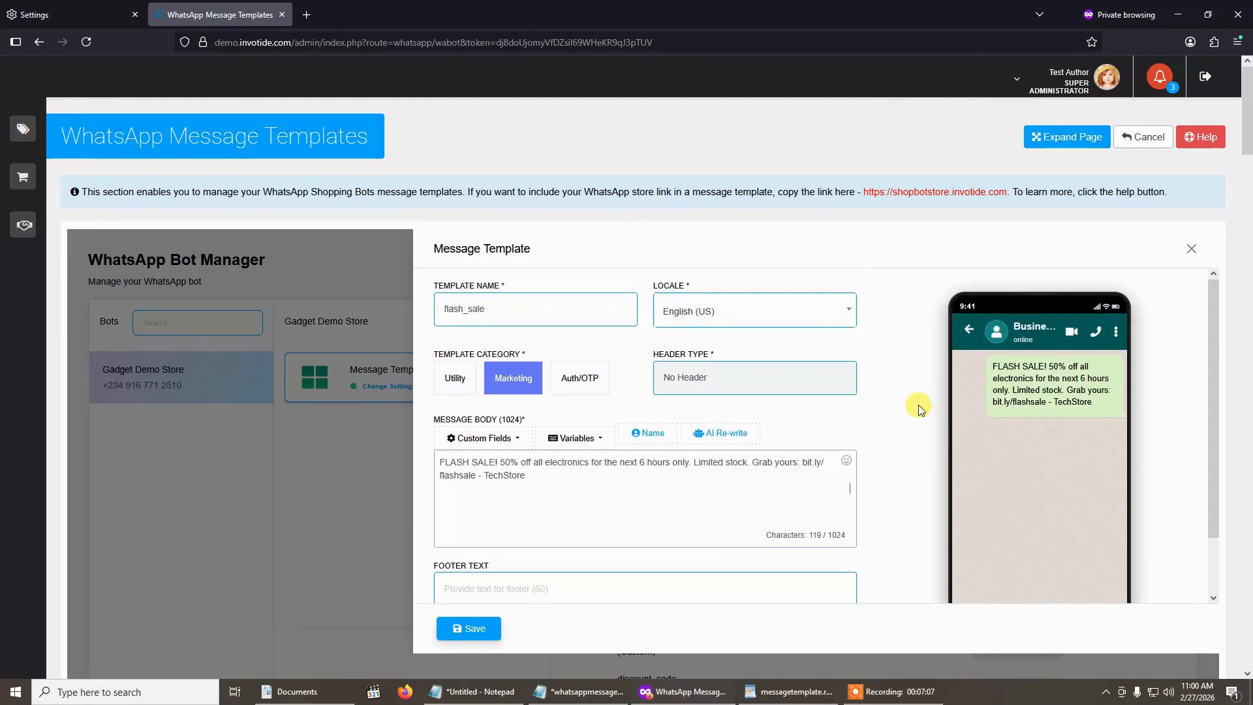
scroll(913, 408, down, 1)
scroll(913, 408, up, 1)
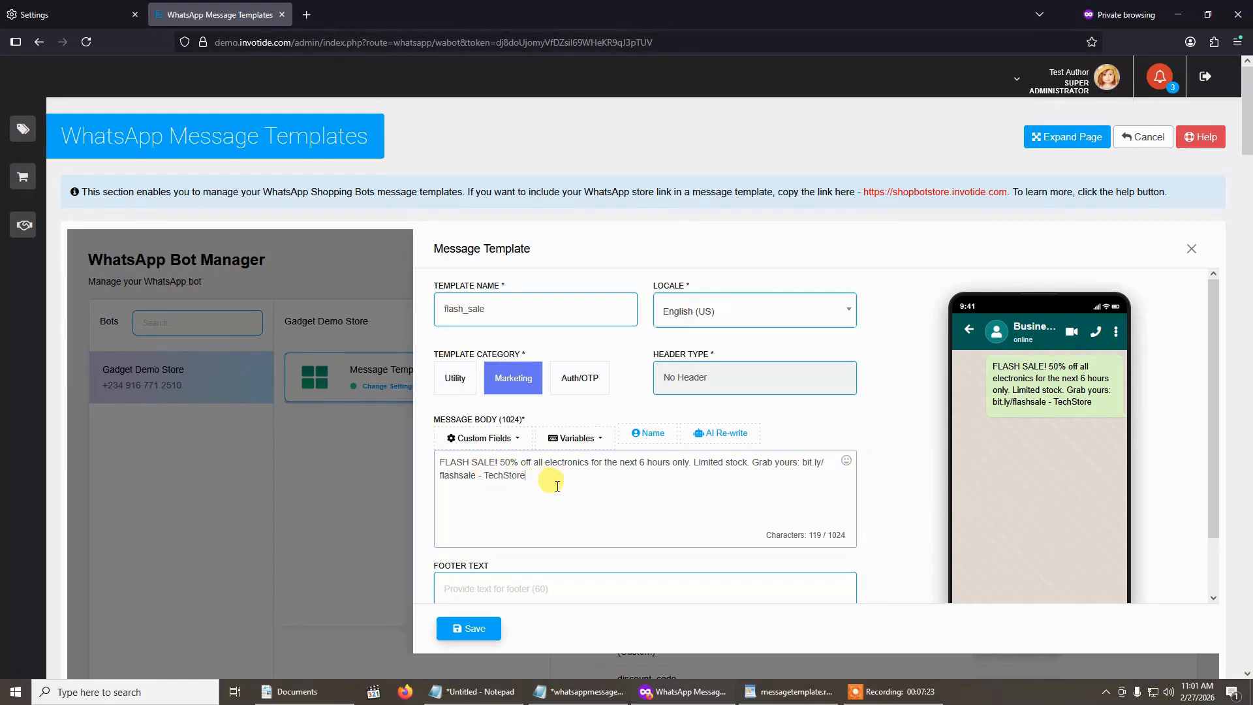
double_click(506, 475)
text(Test)
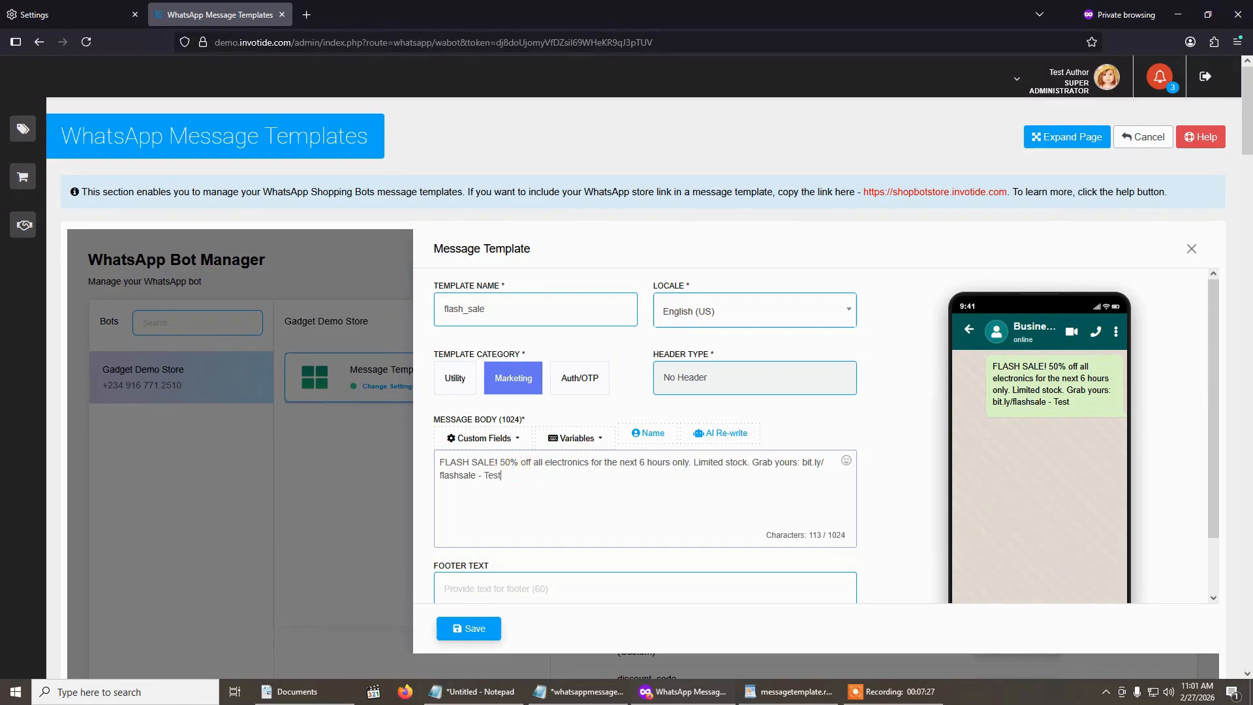
text(Store)
- Add a custom quick reply button to the flash_sale template
scroll(545, 506, down, 2)
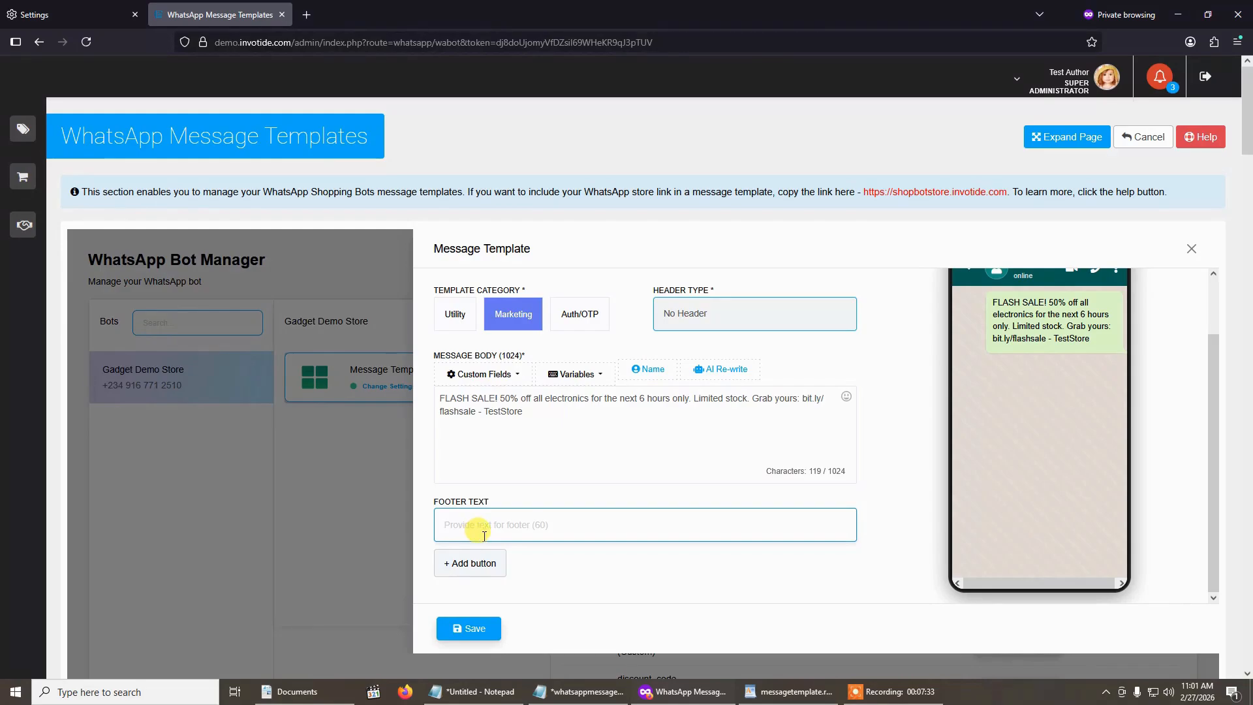
scroll(563, 556, down, 3)
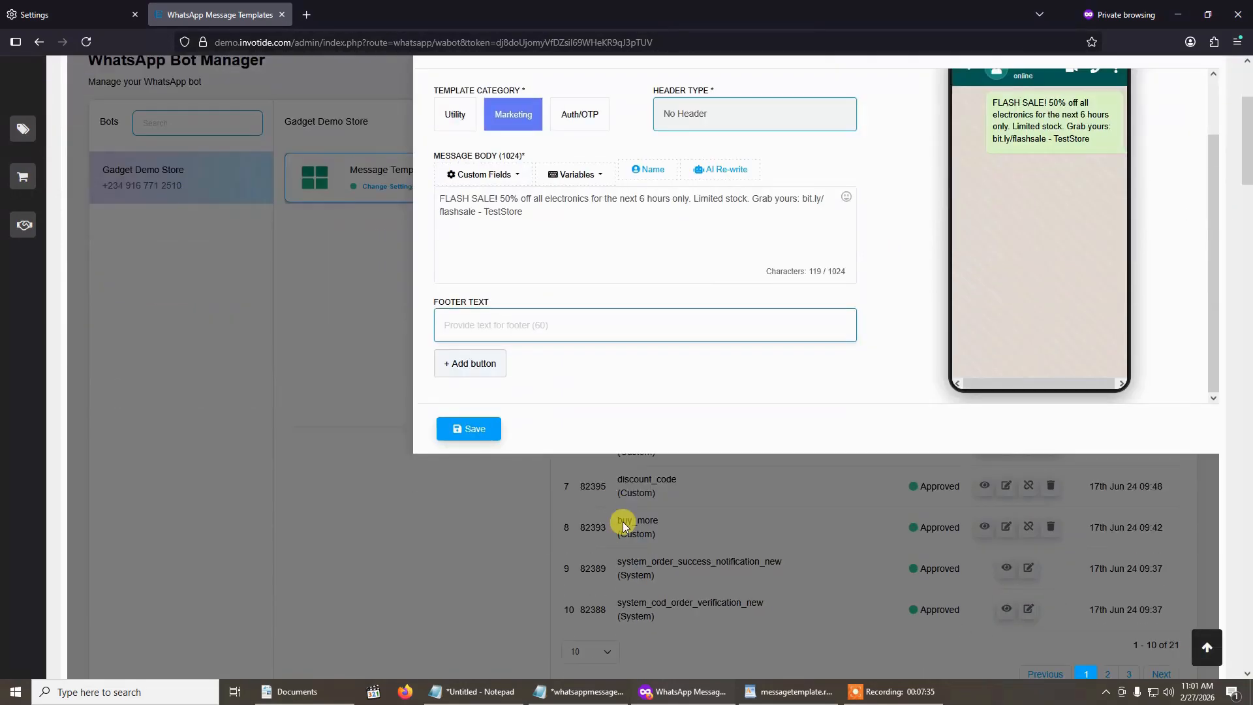
click(471, 362)
scroll(550, 363, up, 1)
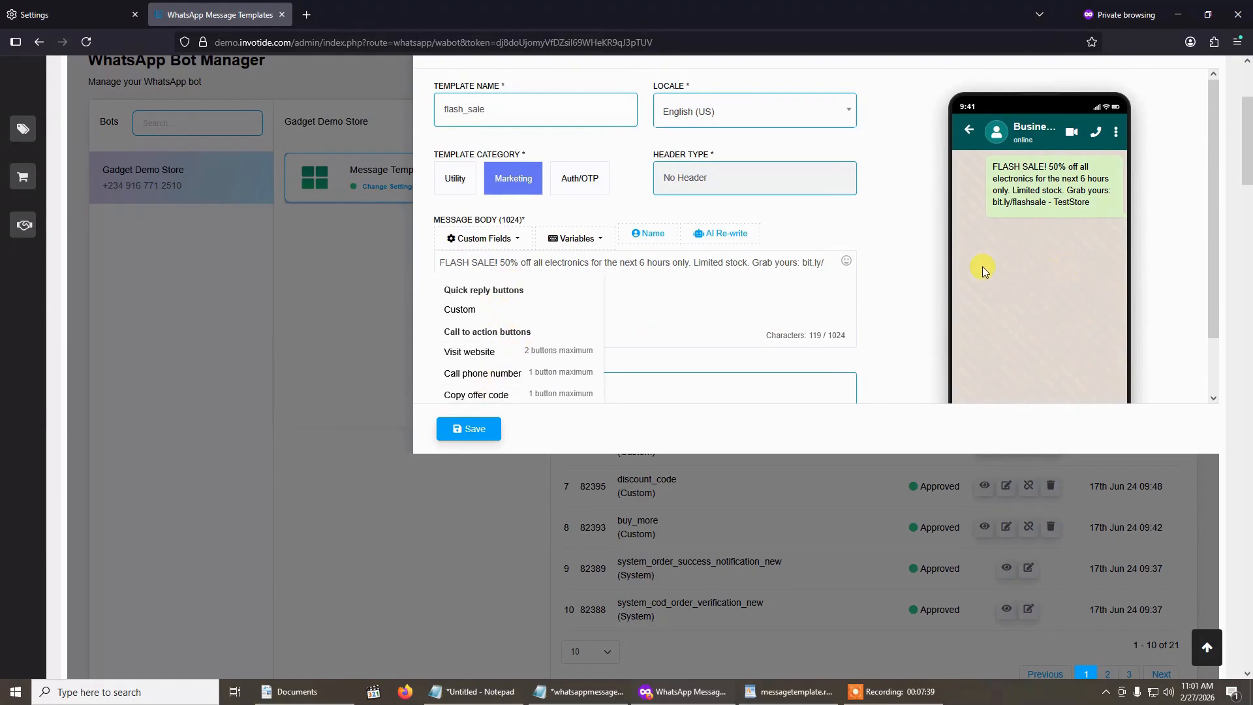
click(449, 309)
scroll(601, 346, down, 3)
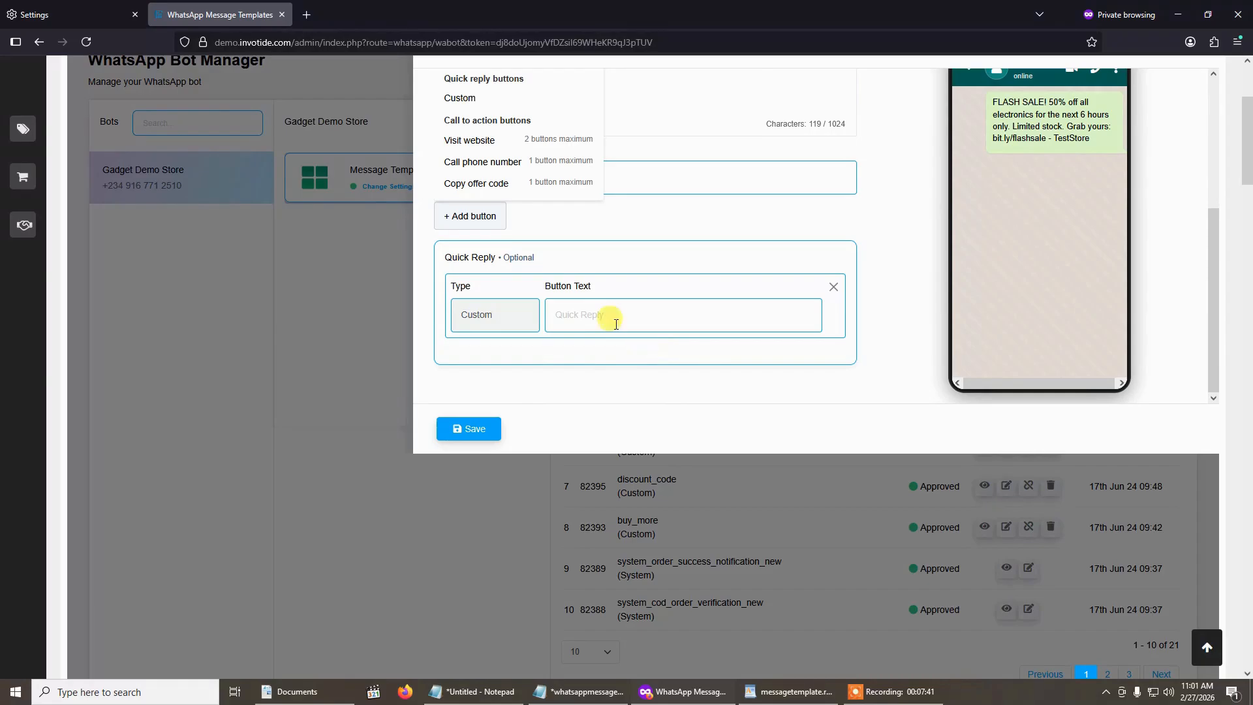
click(586, 315)
text(Test)
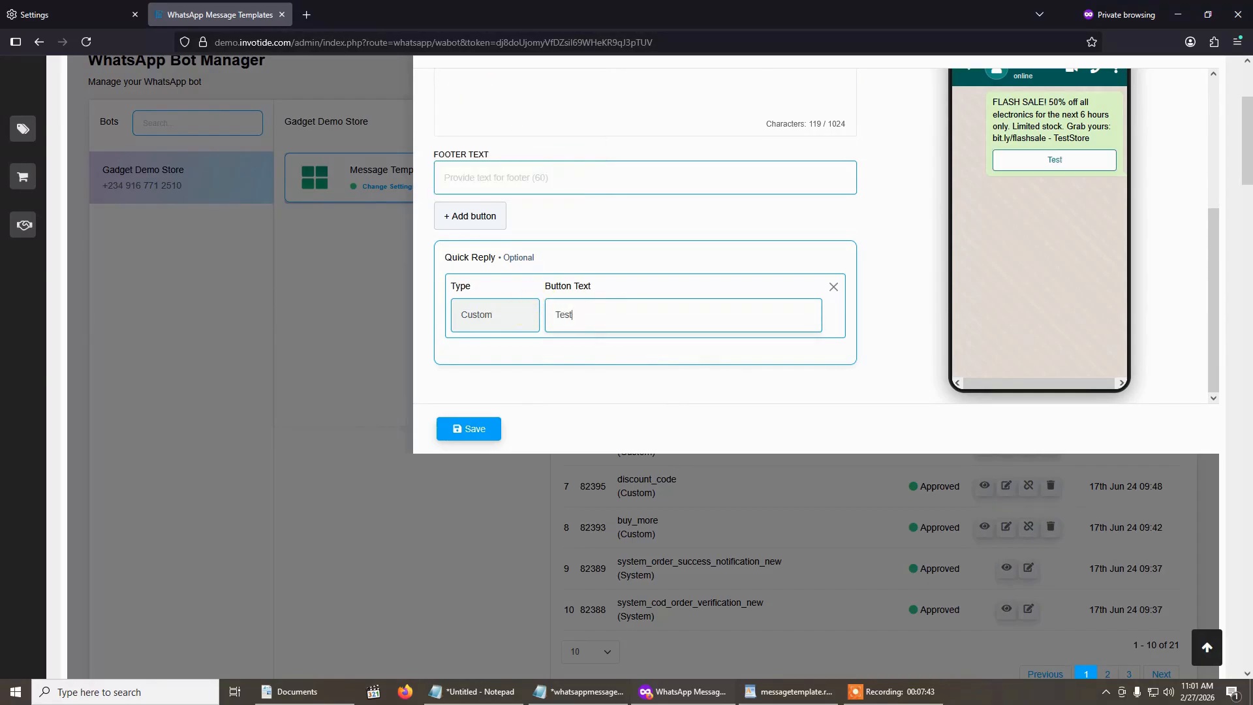
key(BackSpace)
key(BackSpace)
key(BackSpace)
key(BackSpace)
key(BackSpace)
text(v)
key(BackSpace)
key(BackSpace)
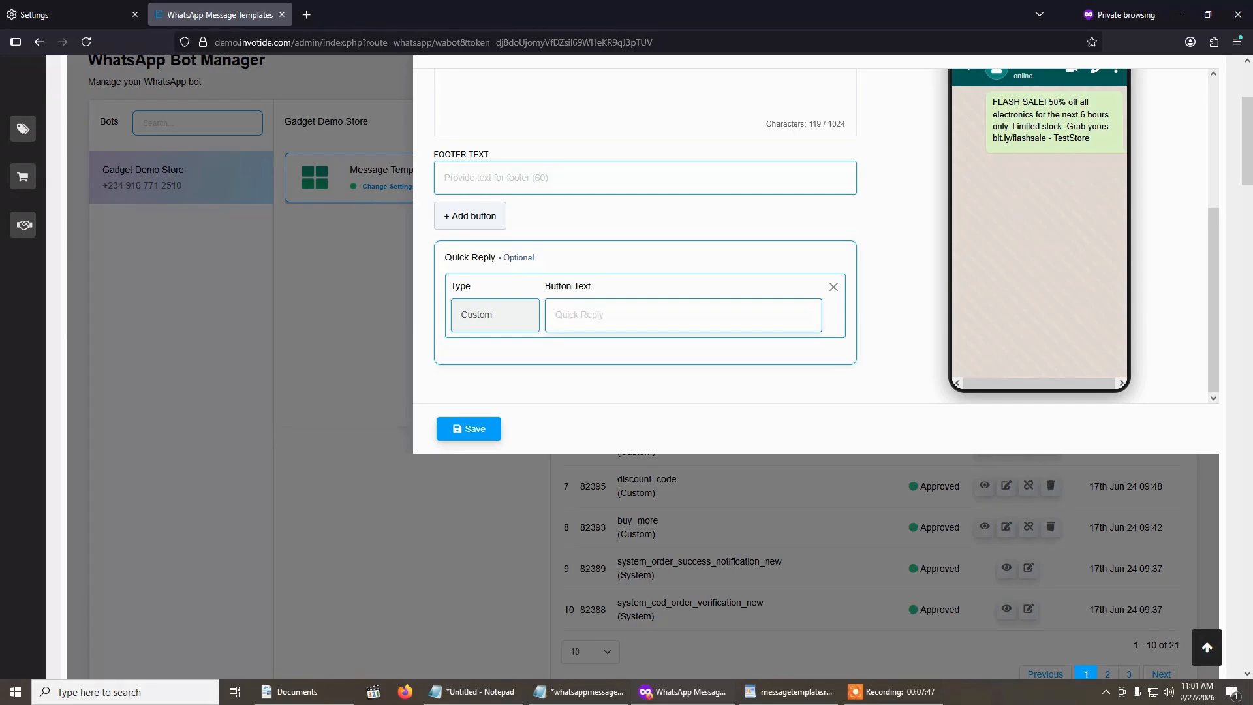
- Set the quick reply button's text to "Shop Now"
text(S)
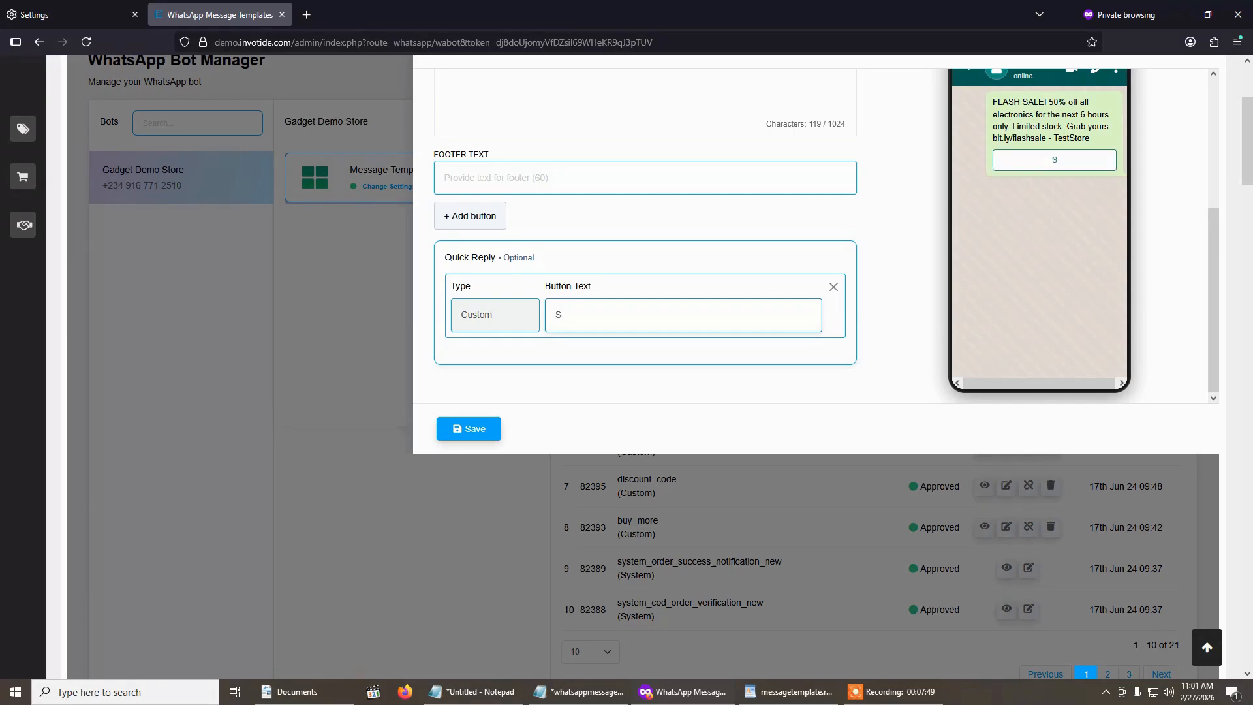
text(hop Bot)
key(BackSpace)
key(BackSpace)
key(BackSpace)
text(Now)
- Review the flash_sale template's message body, button and phone preview, and save the template
scroll(668, 347, up, 4)
scroll(668, 347, down, 3)
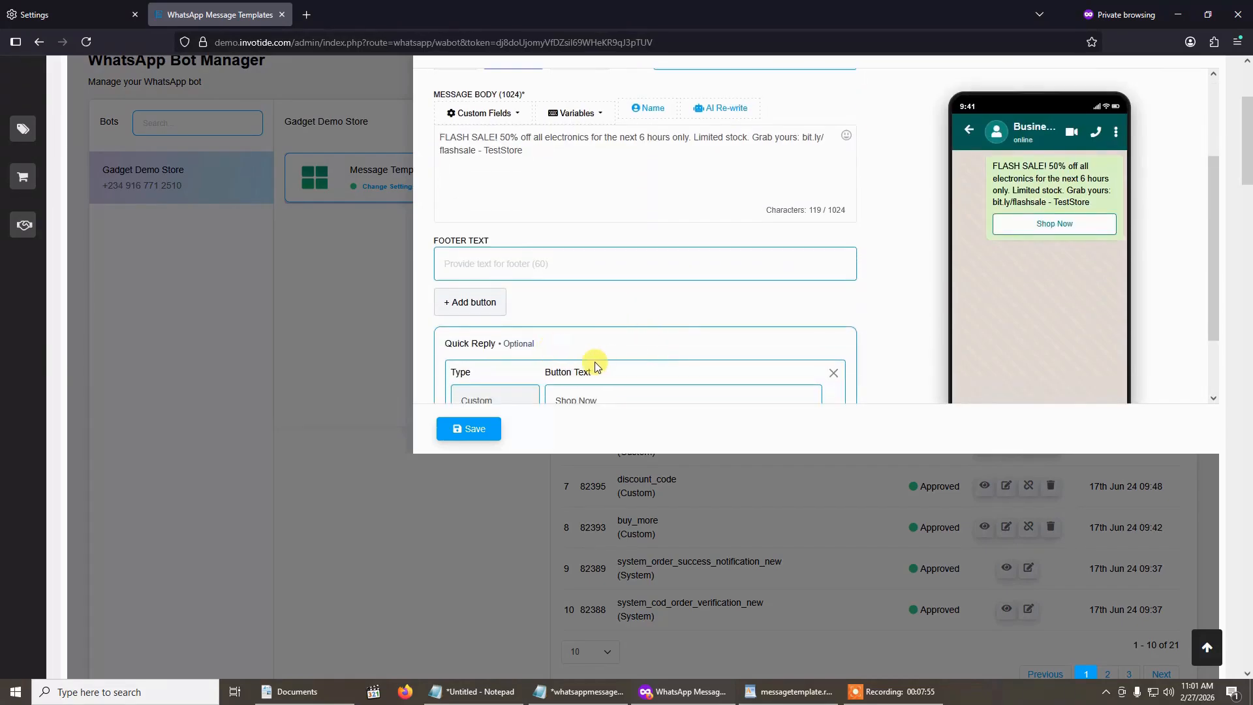
scroll(595, 366, down, 1)
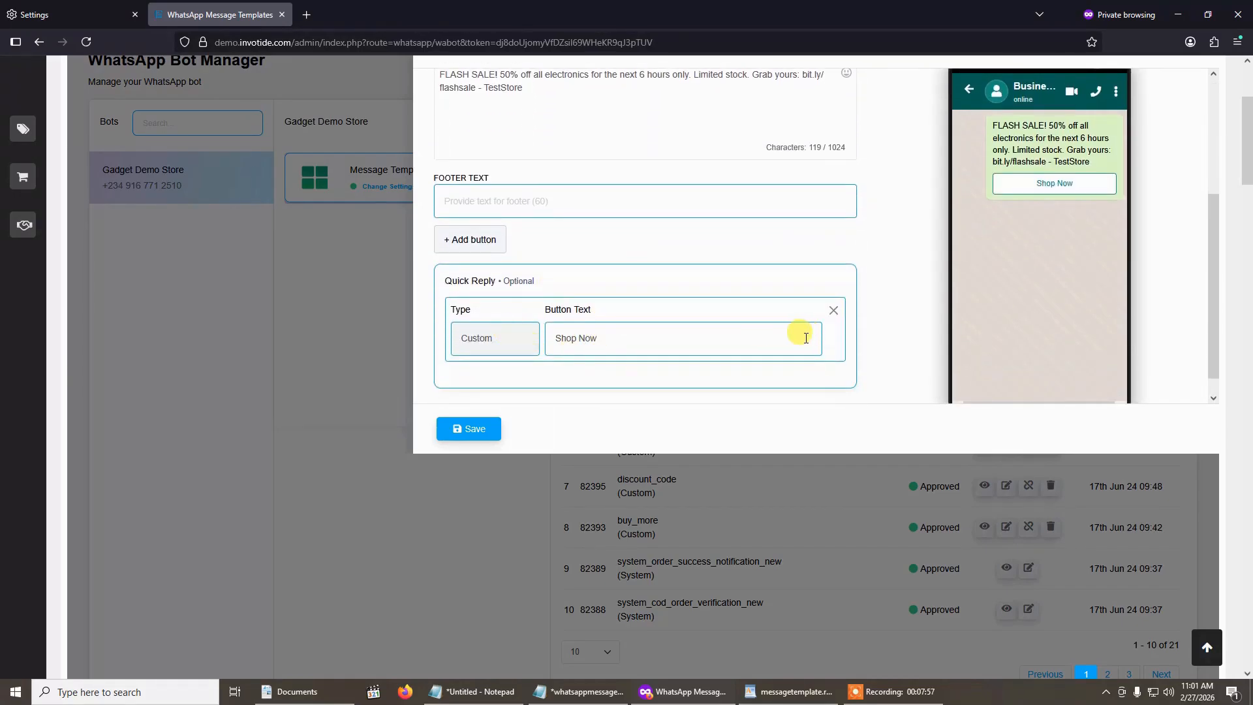
scroll(758, 324, up, 2)
scroll(667, 326, down, 2)
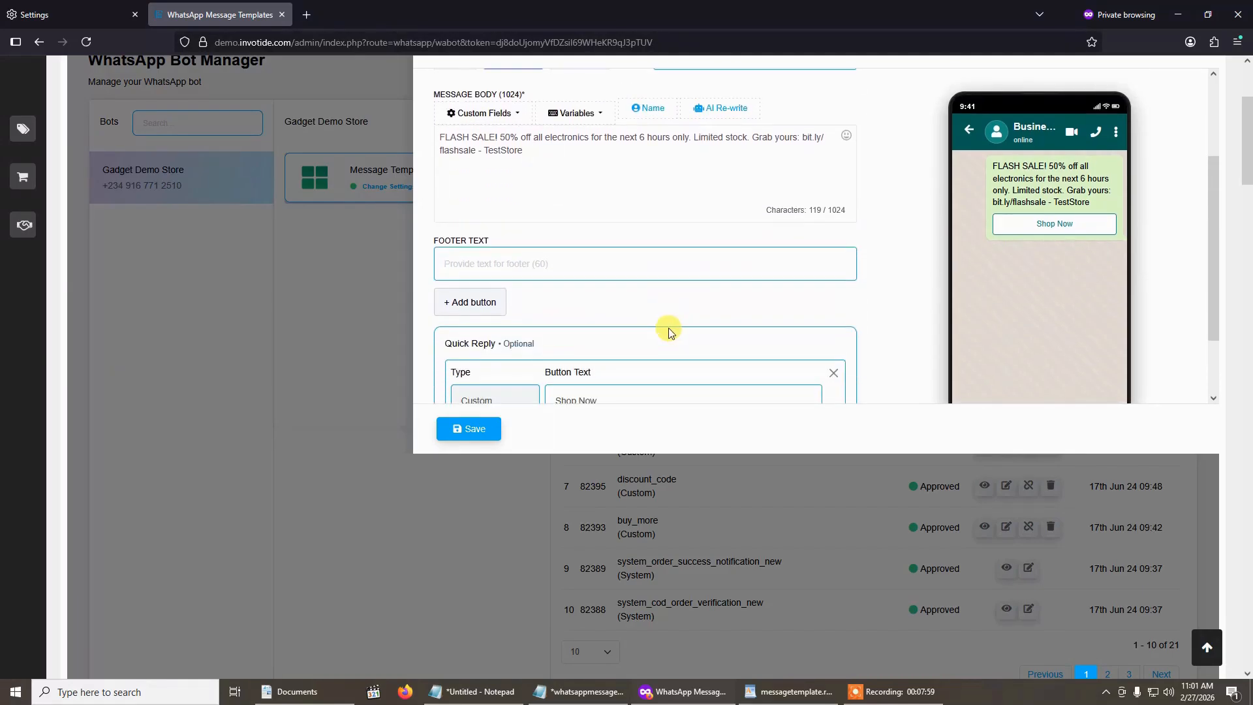
scroll(496, 421, up, 1)
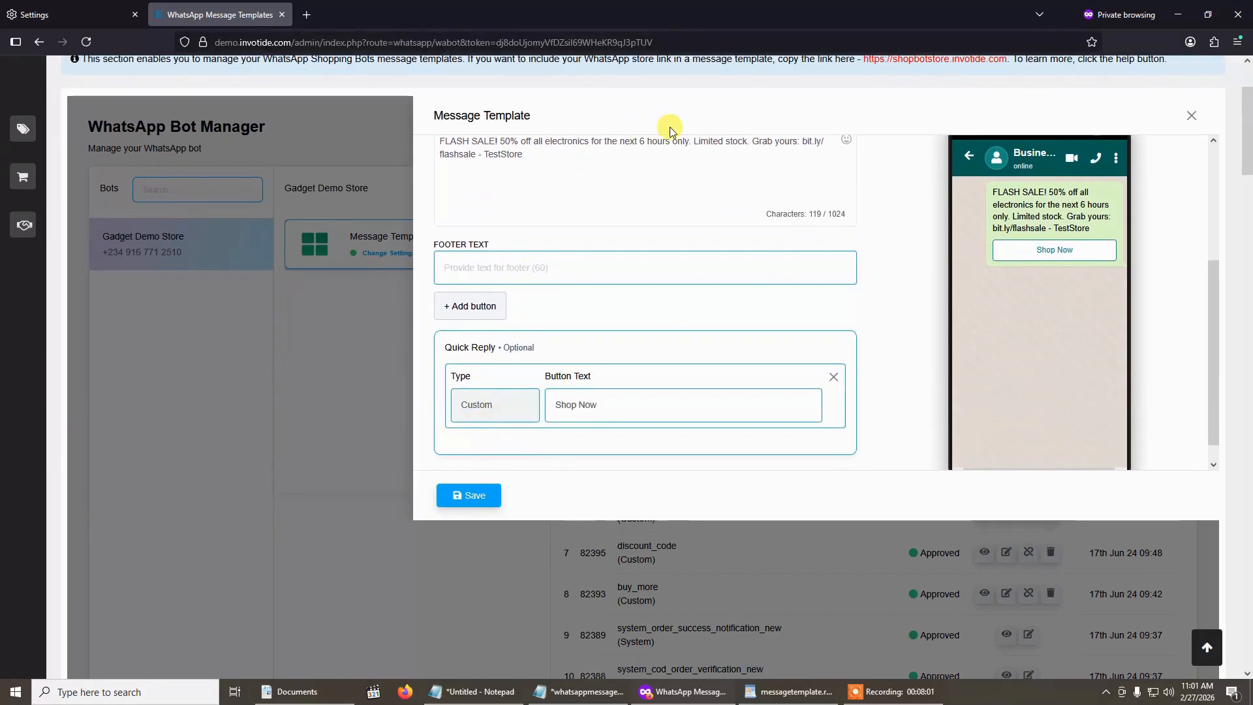
scroll(604, 363, up, 1)
scroll(640, 283, up, 1)
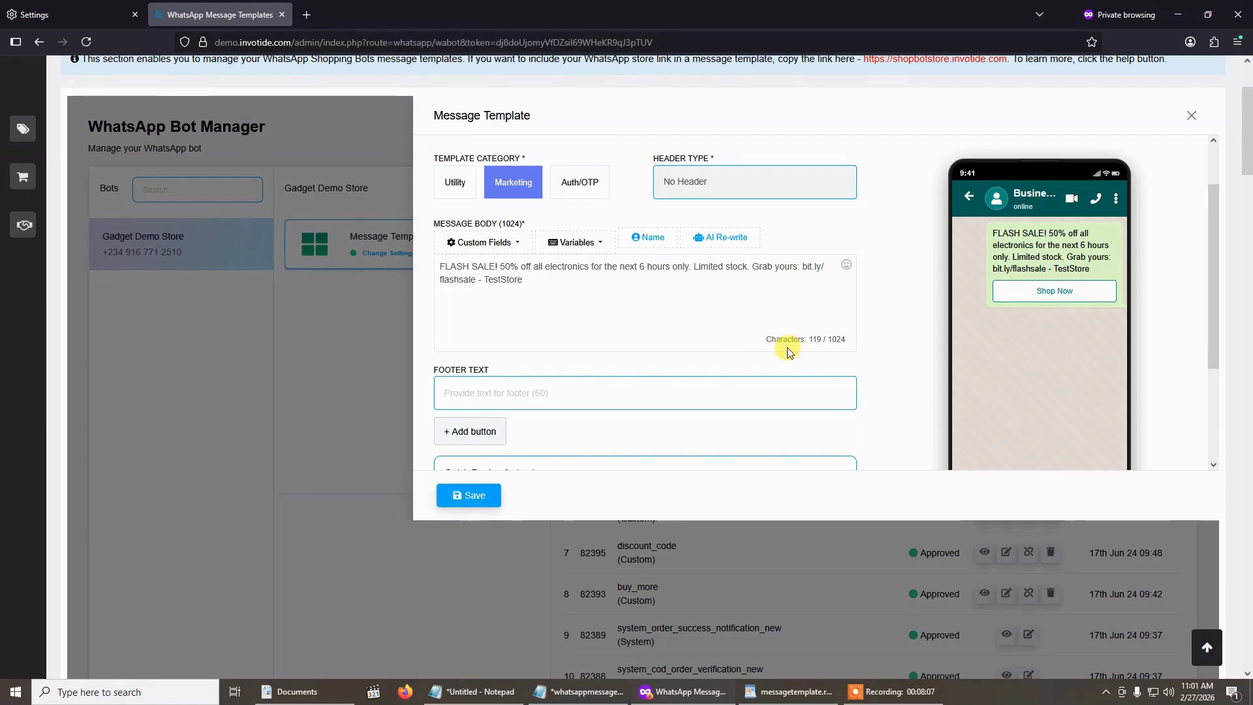
scroll(790, 353, up, 1)
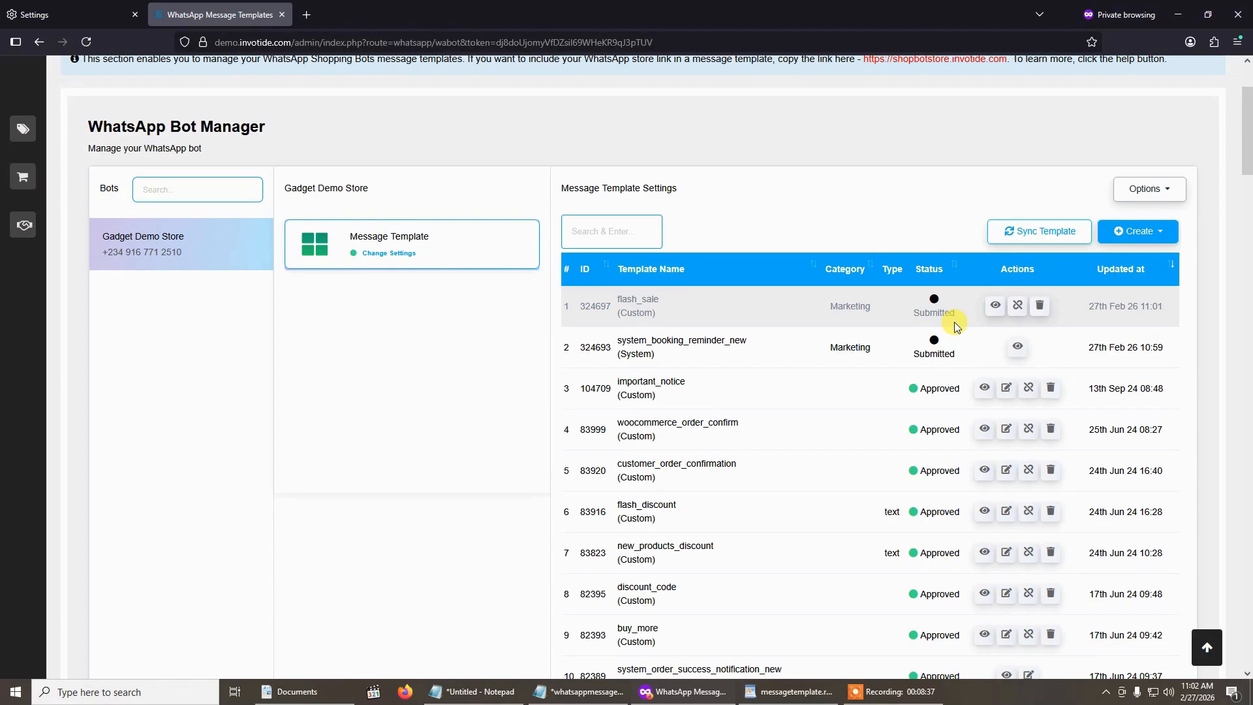
- Synchronize the message template statuses and reopen the Message Template settings of the Gadget Demo Store bot
click(1012, 231)
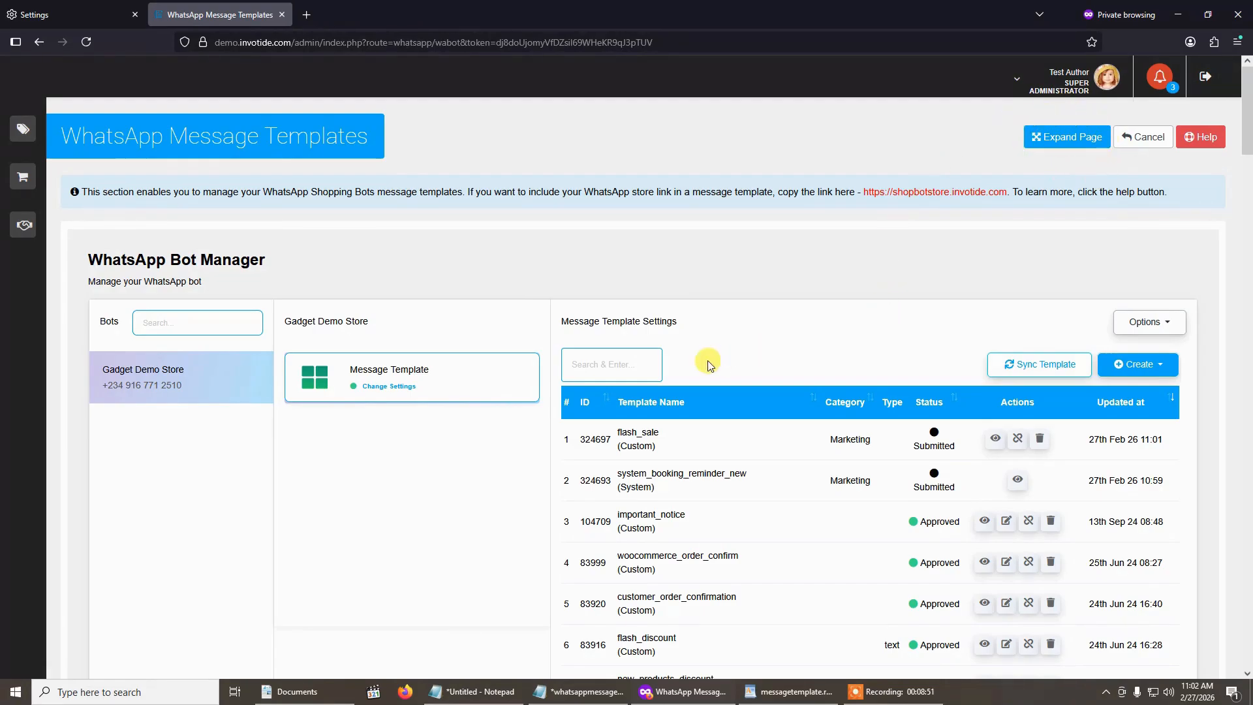
scroll(709, 364, down, 3)
scroll(561, 274, up, 2)
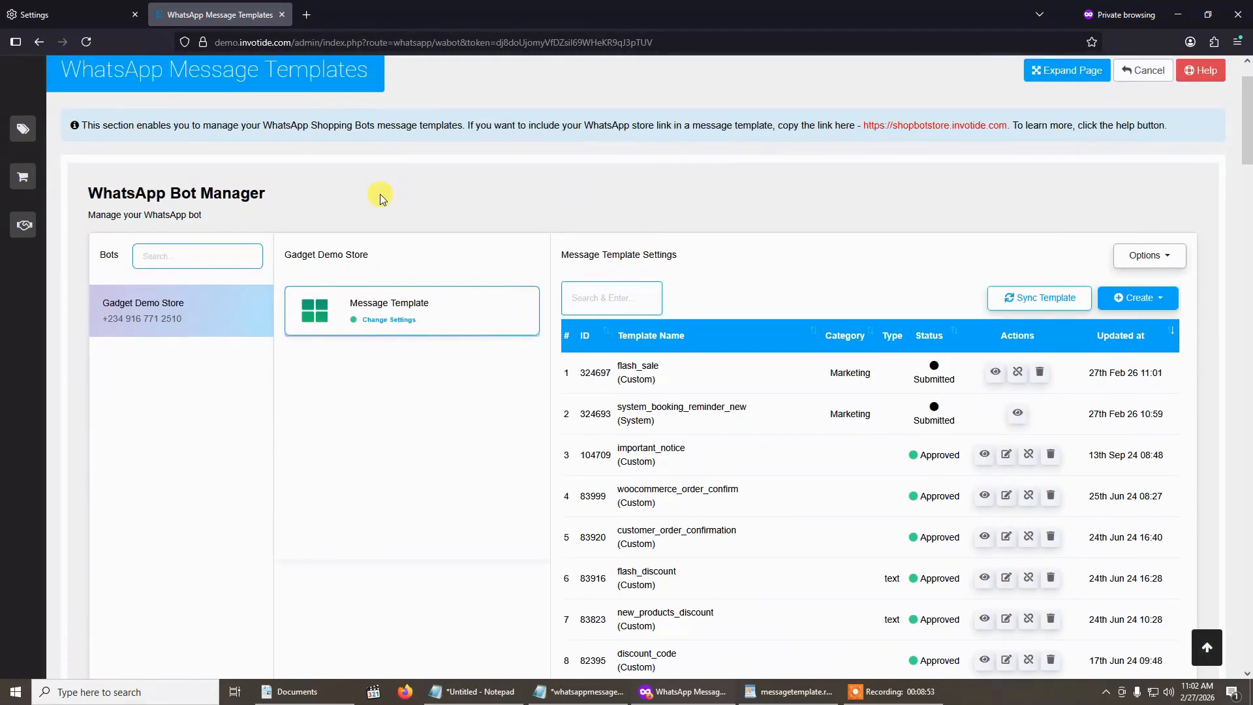
scroll(420, 293, down, 6)
scroll(587, 350, up, 5)
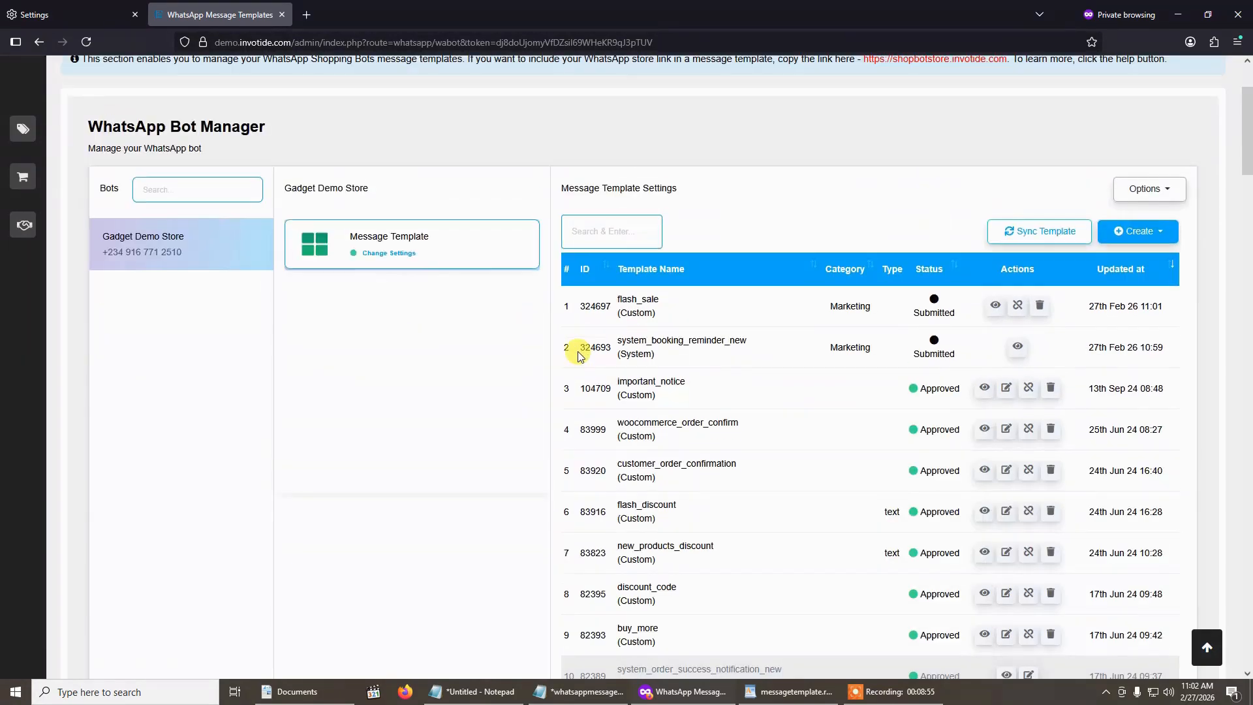
scroll(652, 326, up, 2)
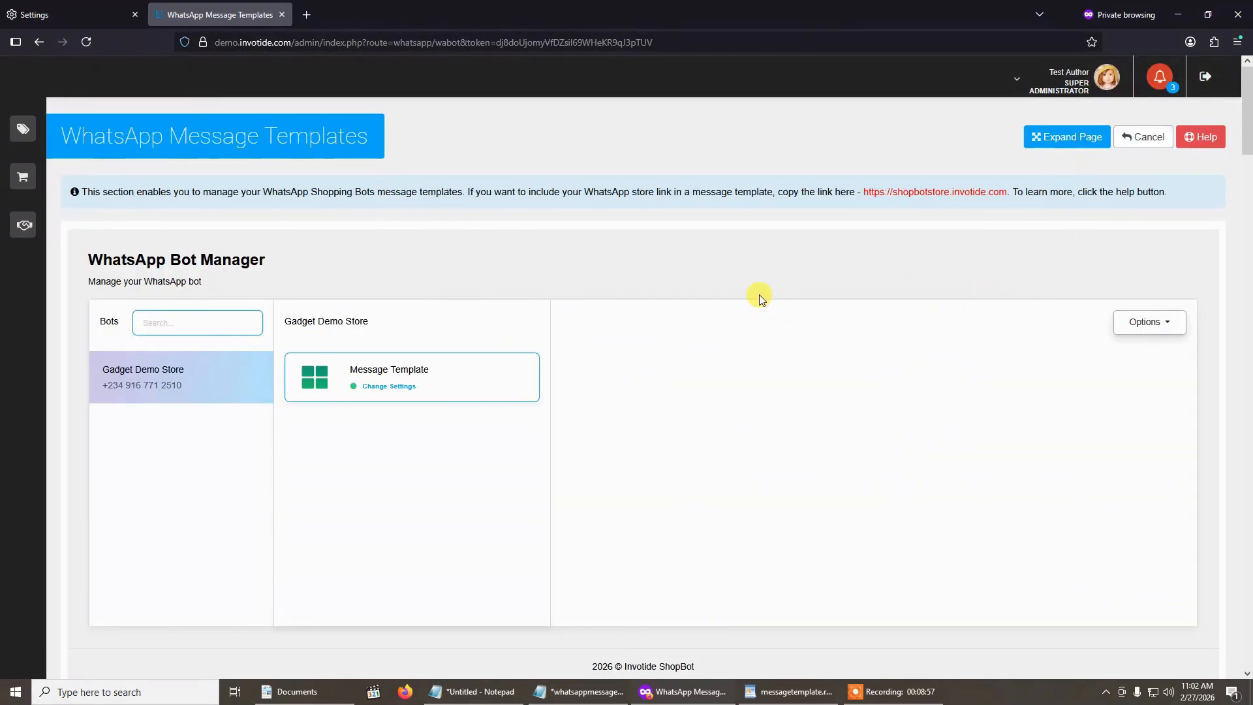
click(477, 356)
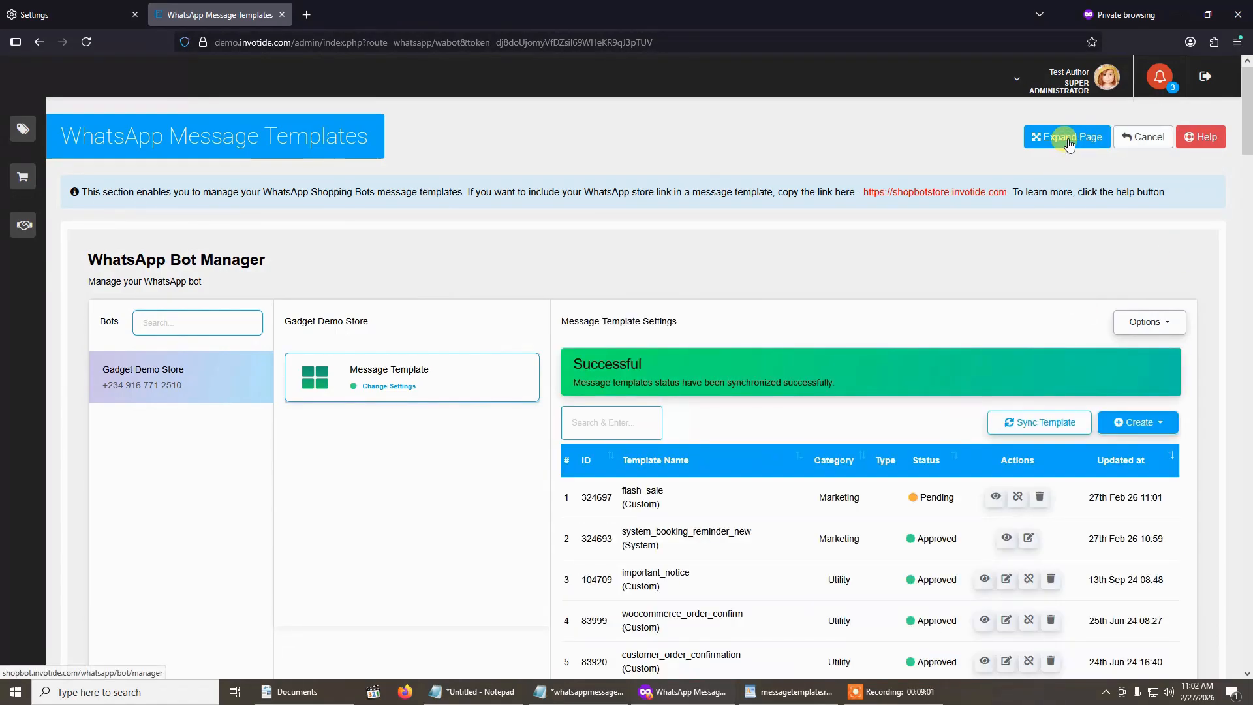
- Expand the WhatsApp Bot Manager into its own page and look through its template list and template variables
click(1068, 139)
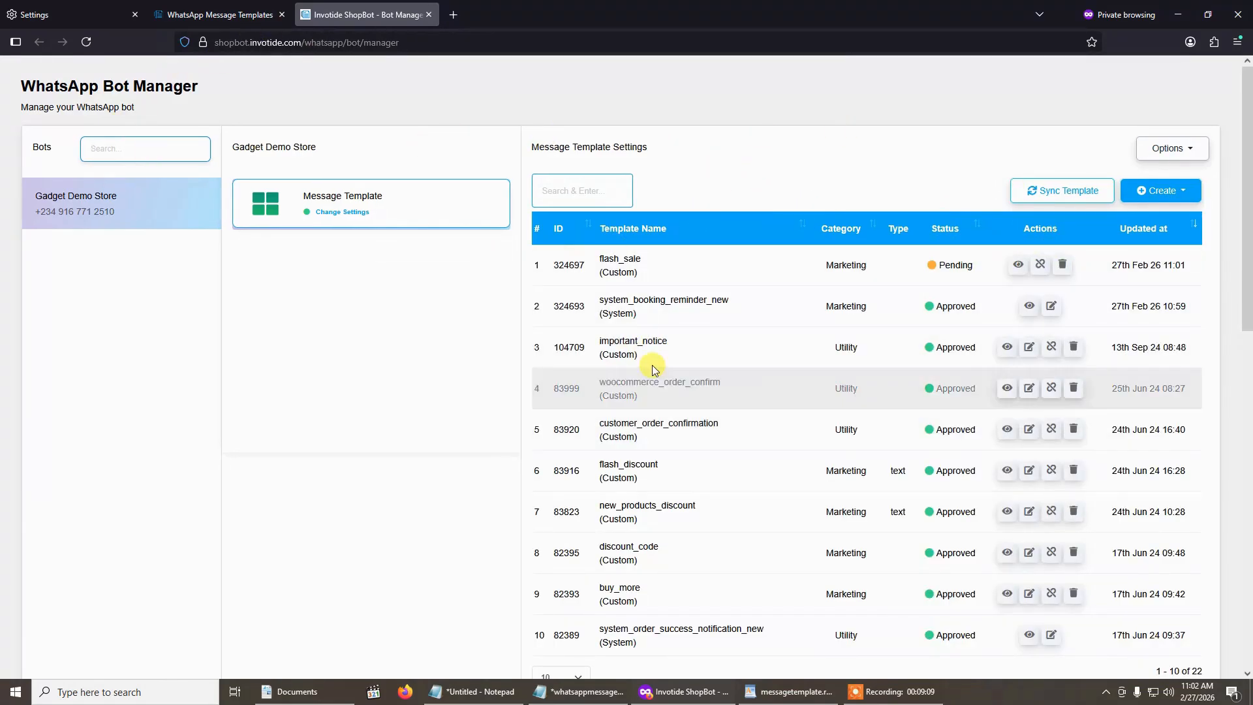
scroll(872, 349, down, 3)
scroll(873, 349, up, 3)
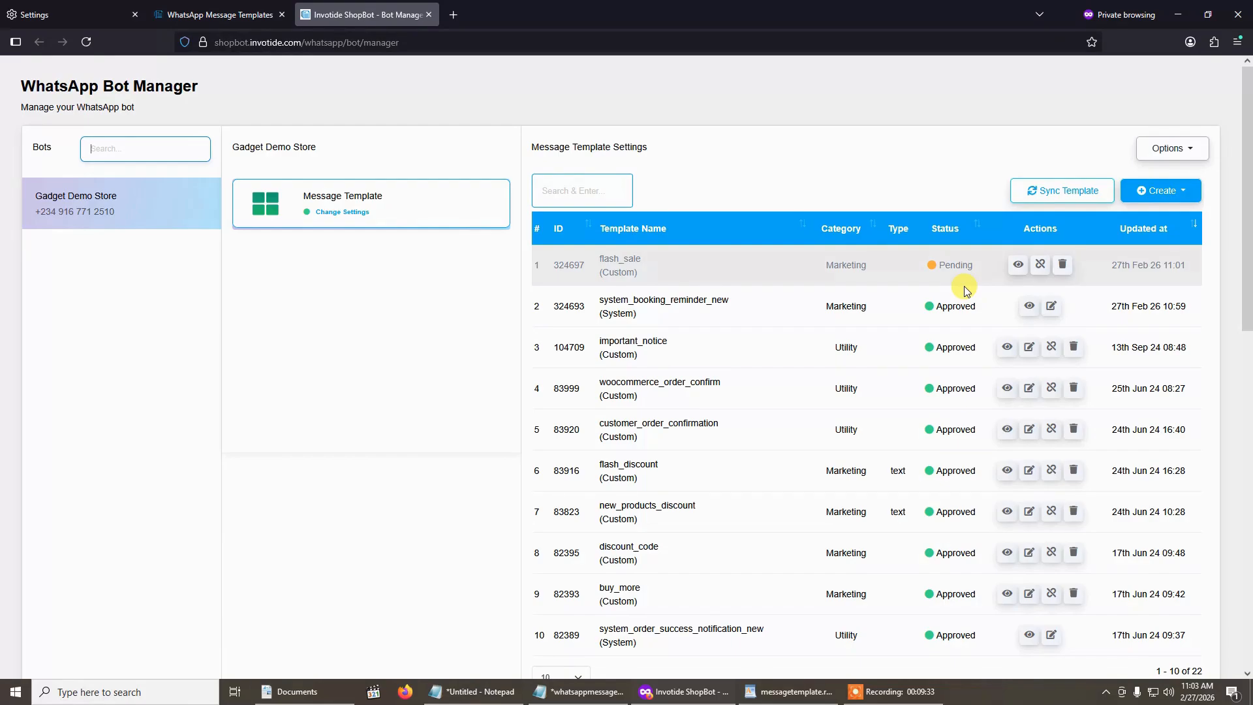
scroll(965, 287, down, 9)
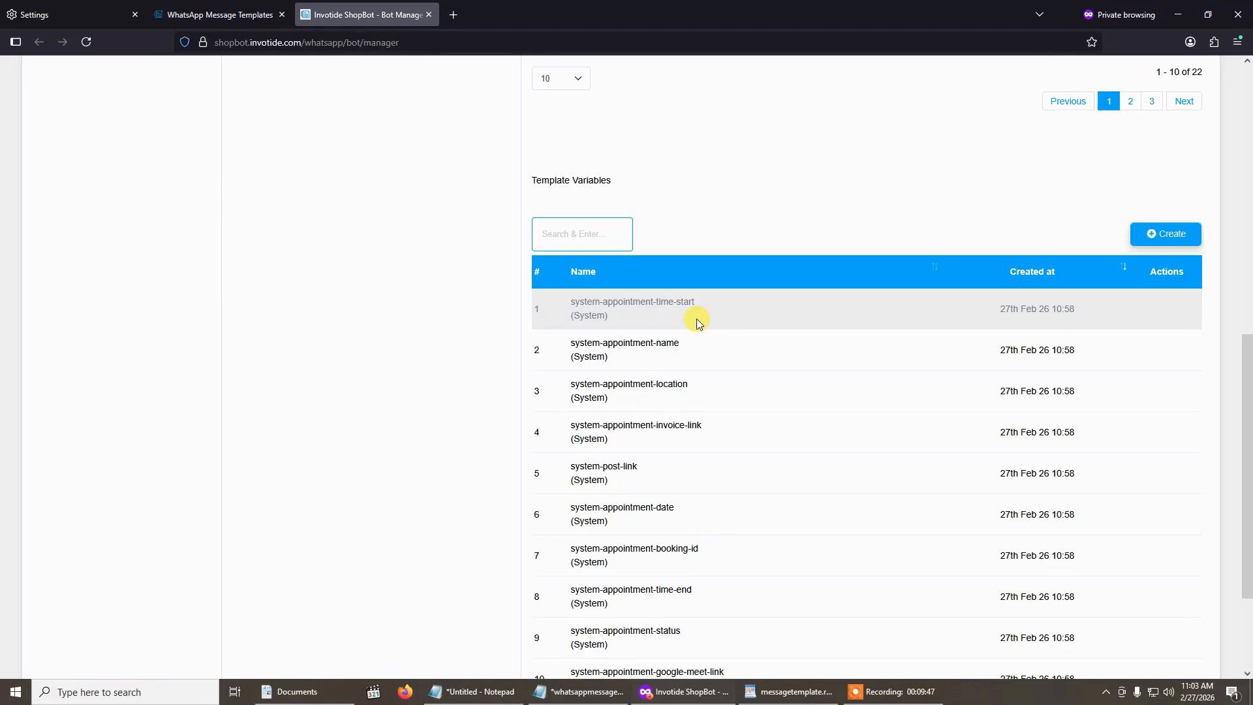
scroll(696, 318, up, 9)
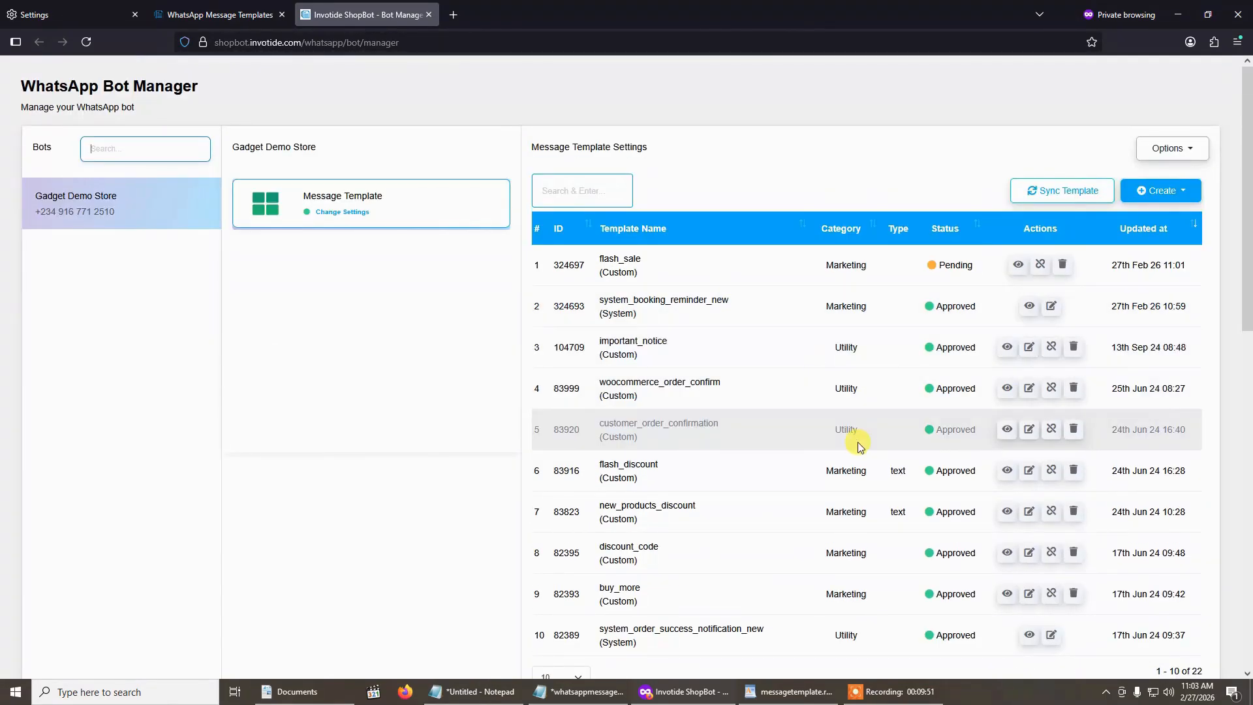
- Create a custom template variable named Amount
scroll(859, 441, down, 8)
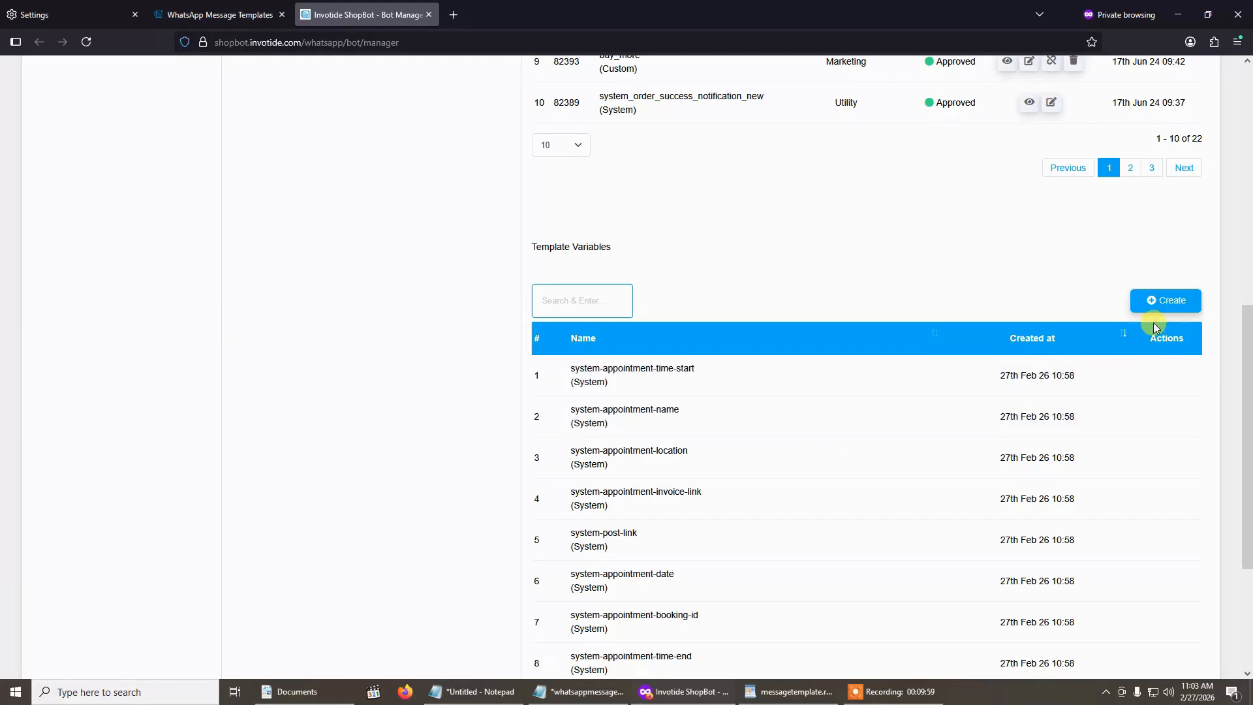
click(1152, 302)
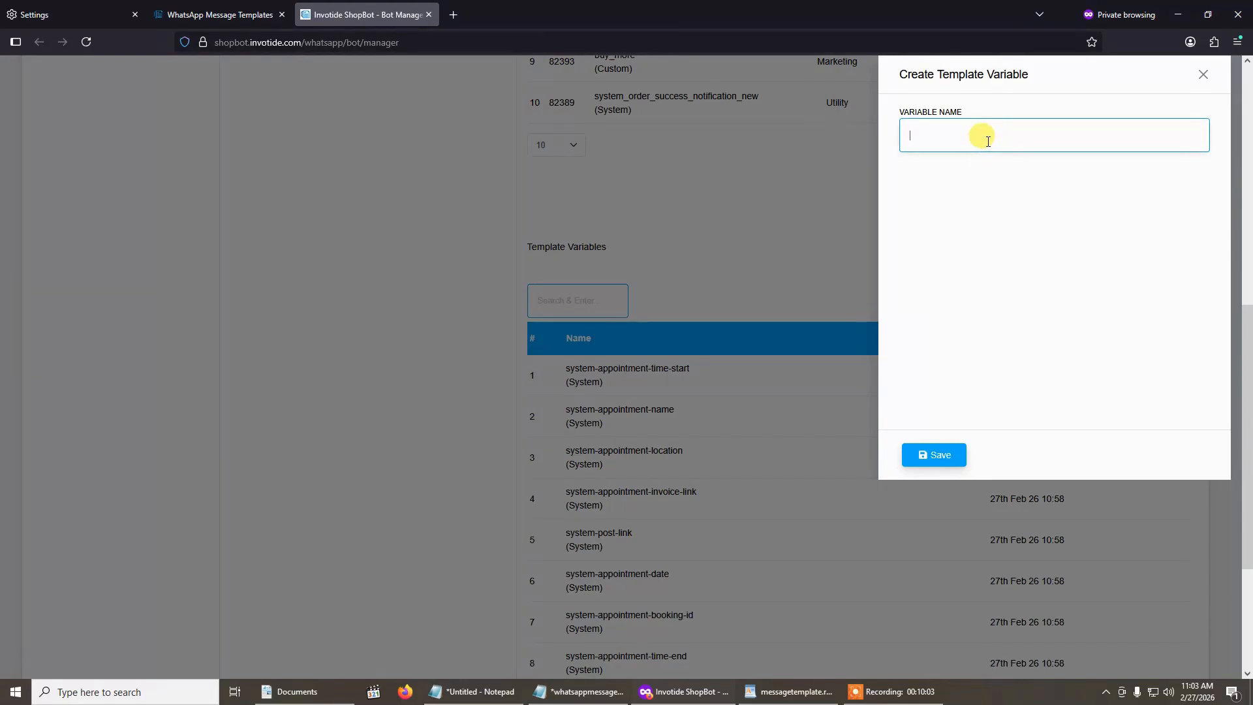
text(Amount)
click(926, 462)
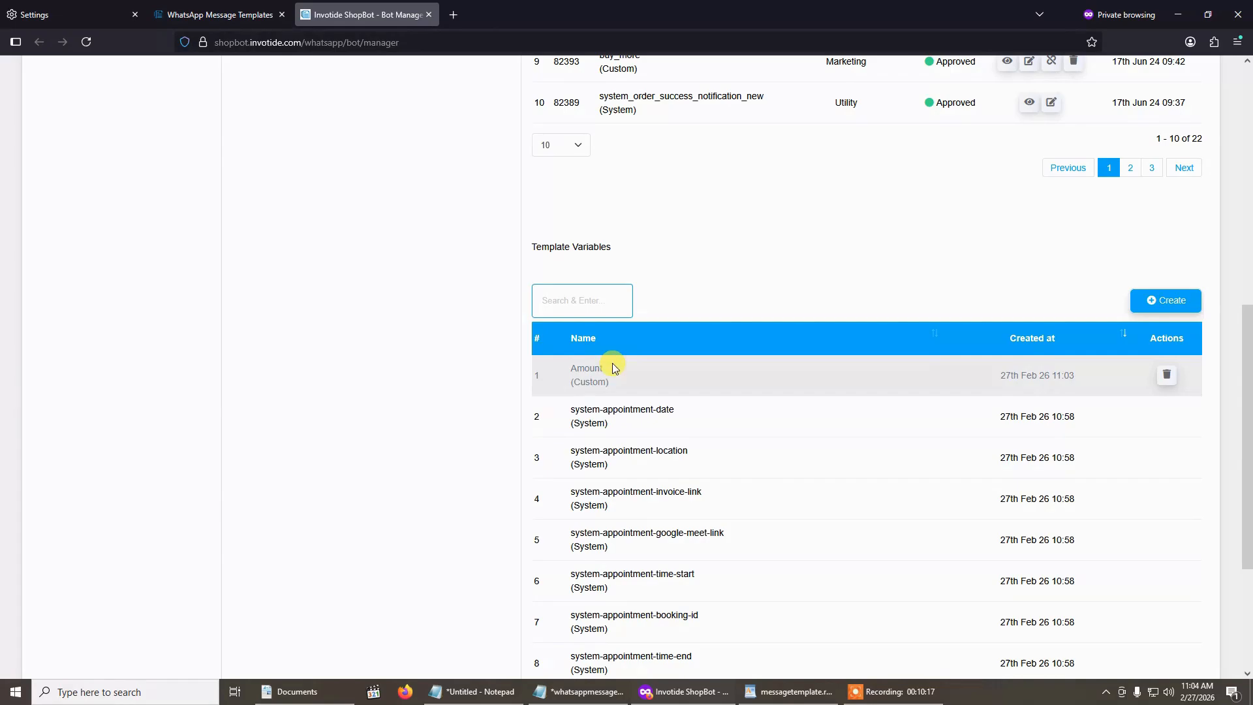
scroll(637, 381, down, 2)
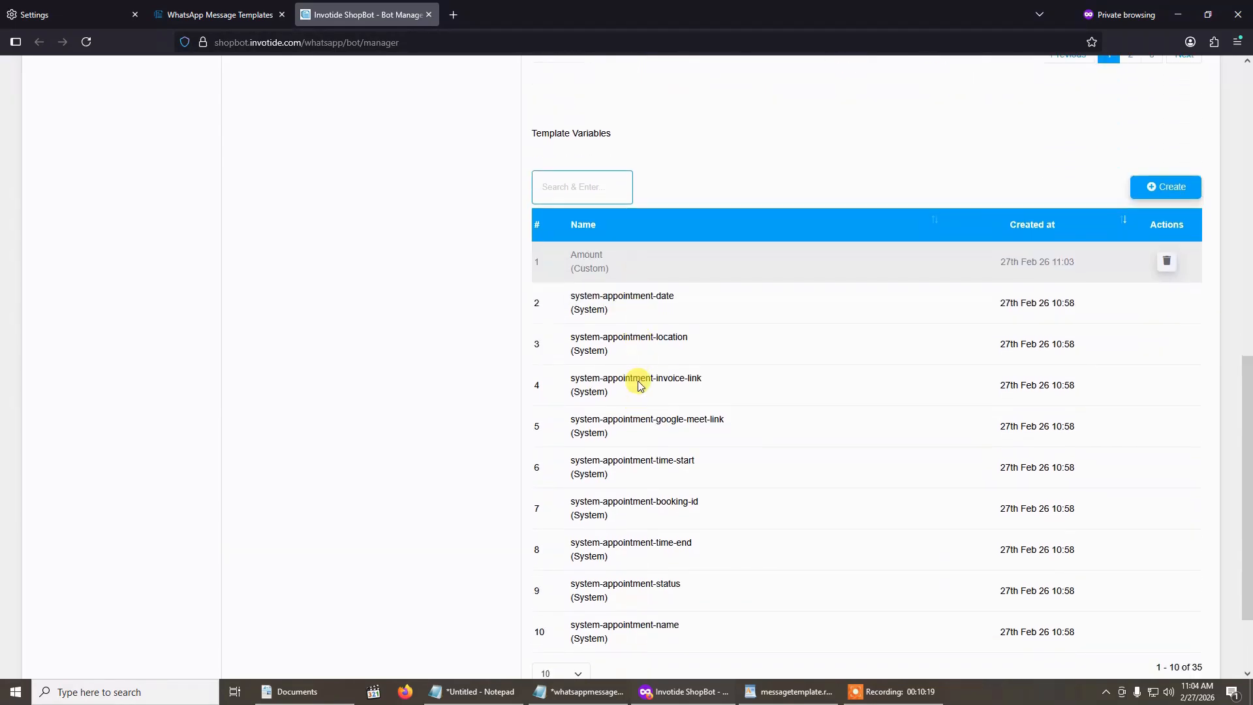
- Copy the shipped-order utility template message from messagetemplate.rtf in WordPad and return to the bot manager
scroll(637, 381, up, 6)
scroll(637, 381, up, 3)
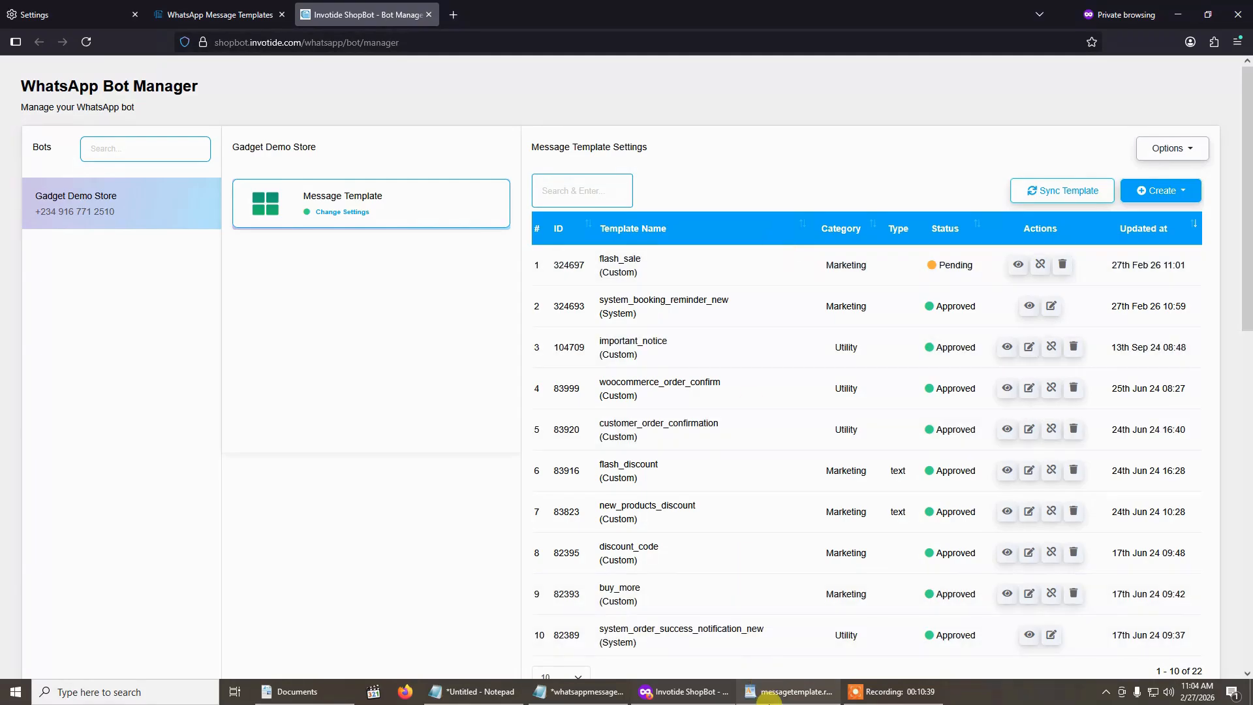
click(769, 700)
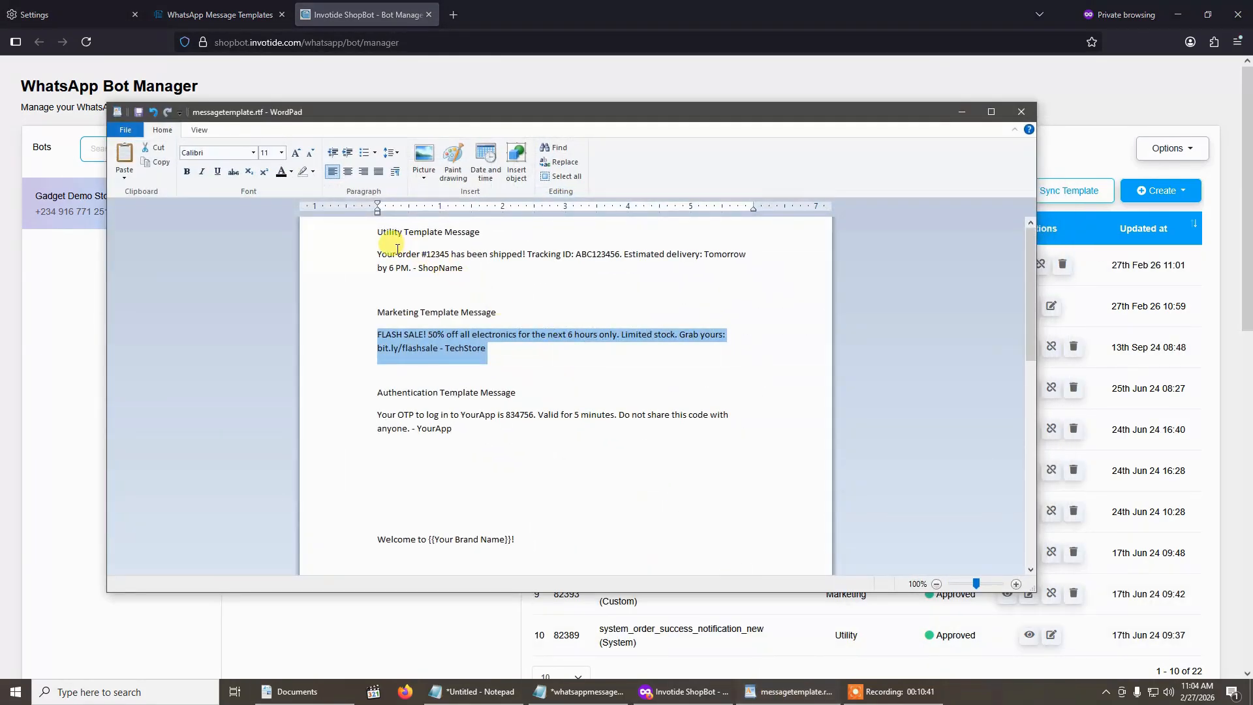
drag(370, 256, 442, 270)
key(ctrl+c)
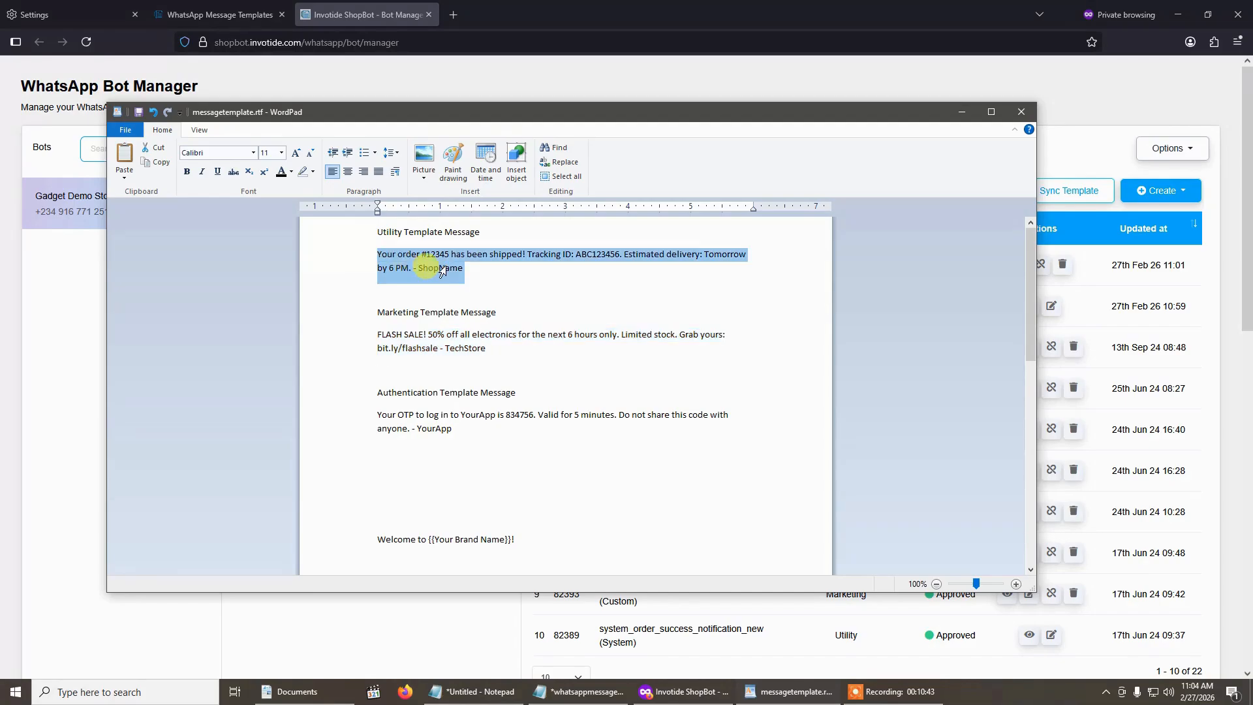
click(961, 112)
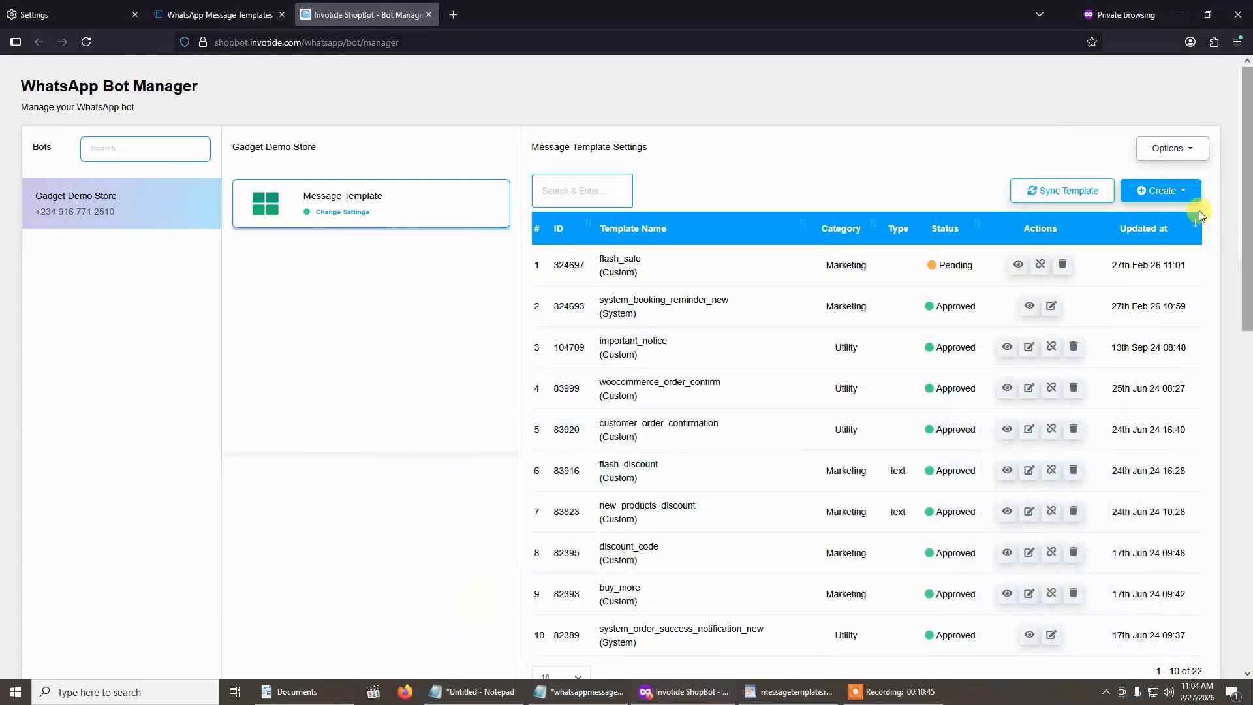
- Start a new mixed template named order_confirmation and set its category to Utility
click(1167, 190)
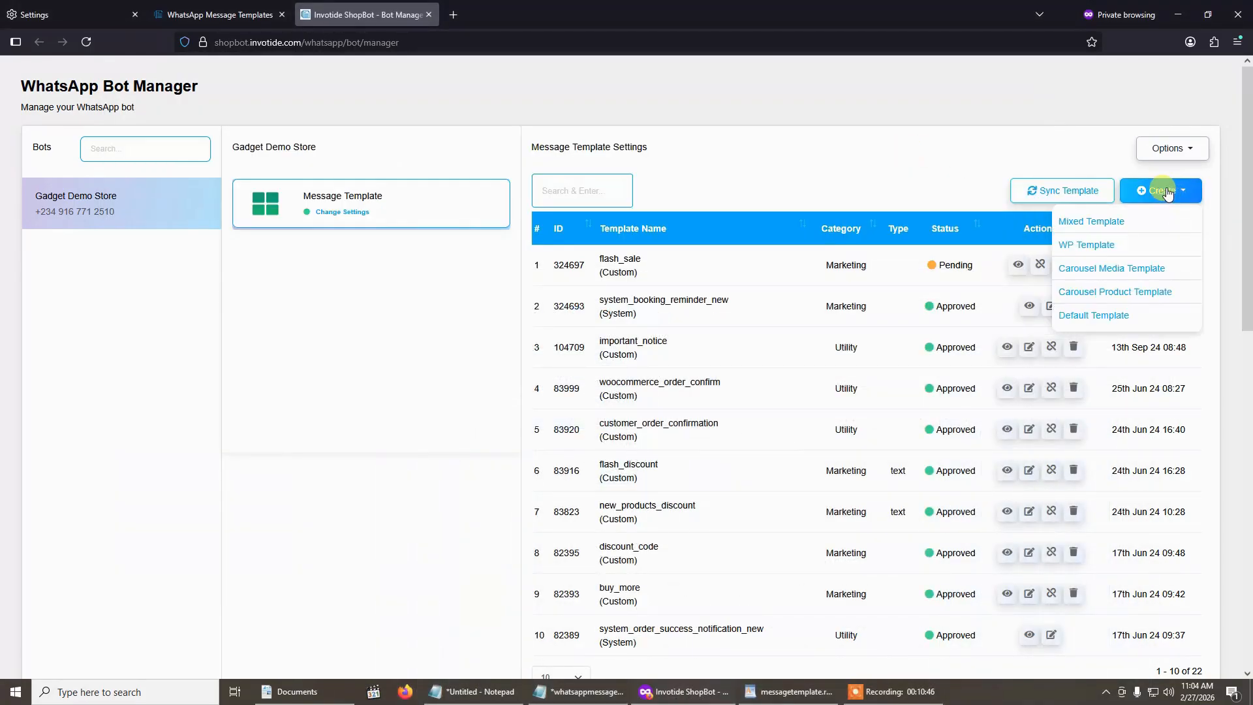
click(1096, 225)
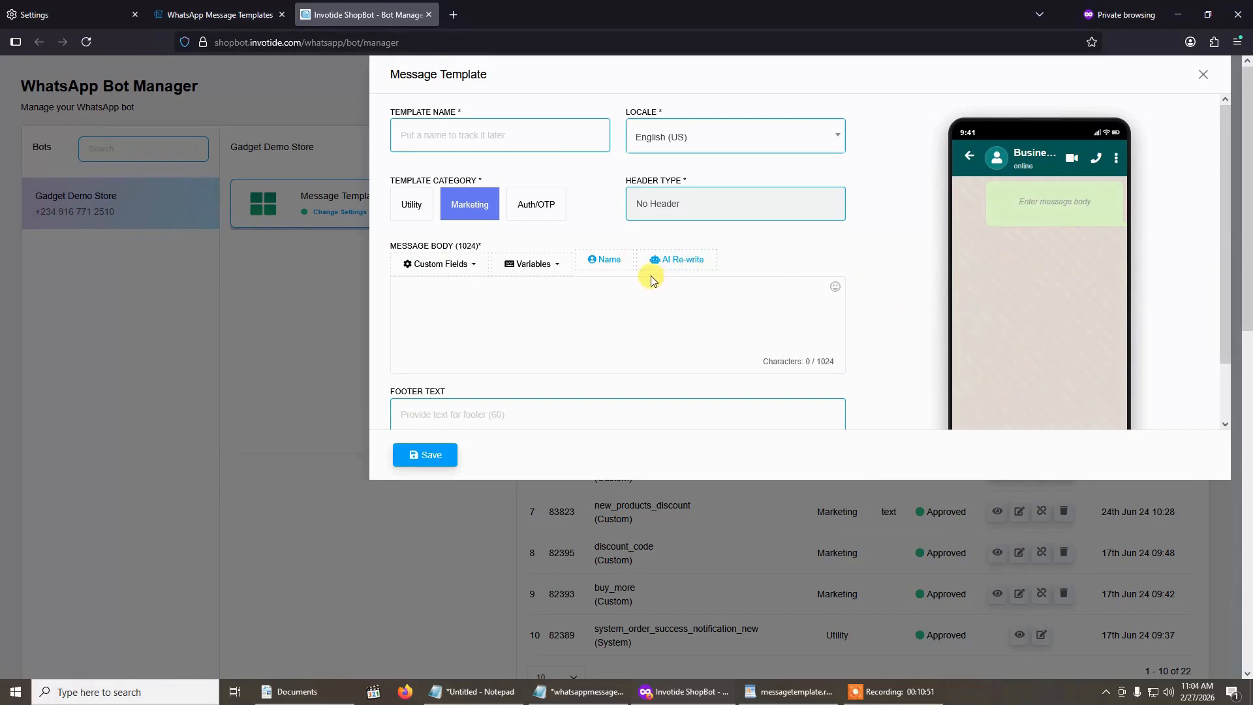
click(498, 143)
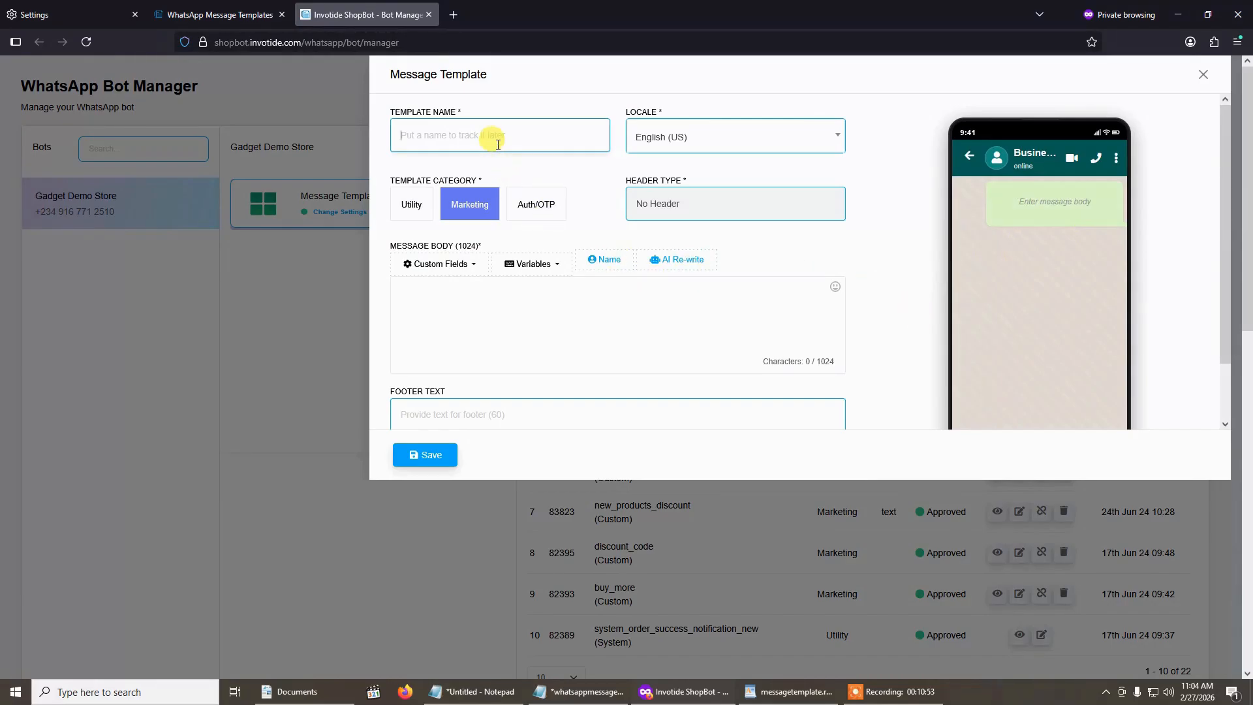
text(order_confi)
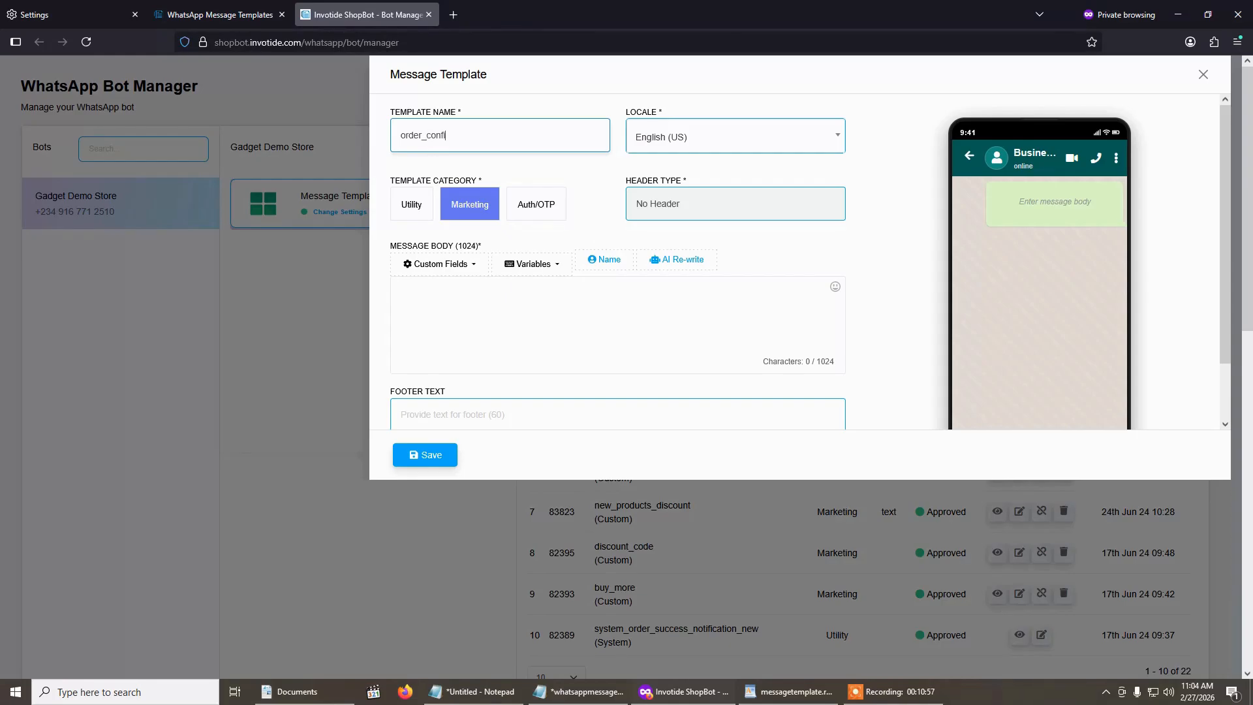
text(rmation)
click(410, 206)
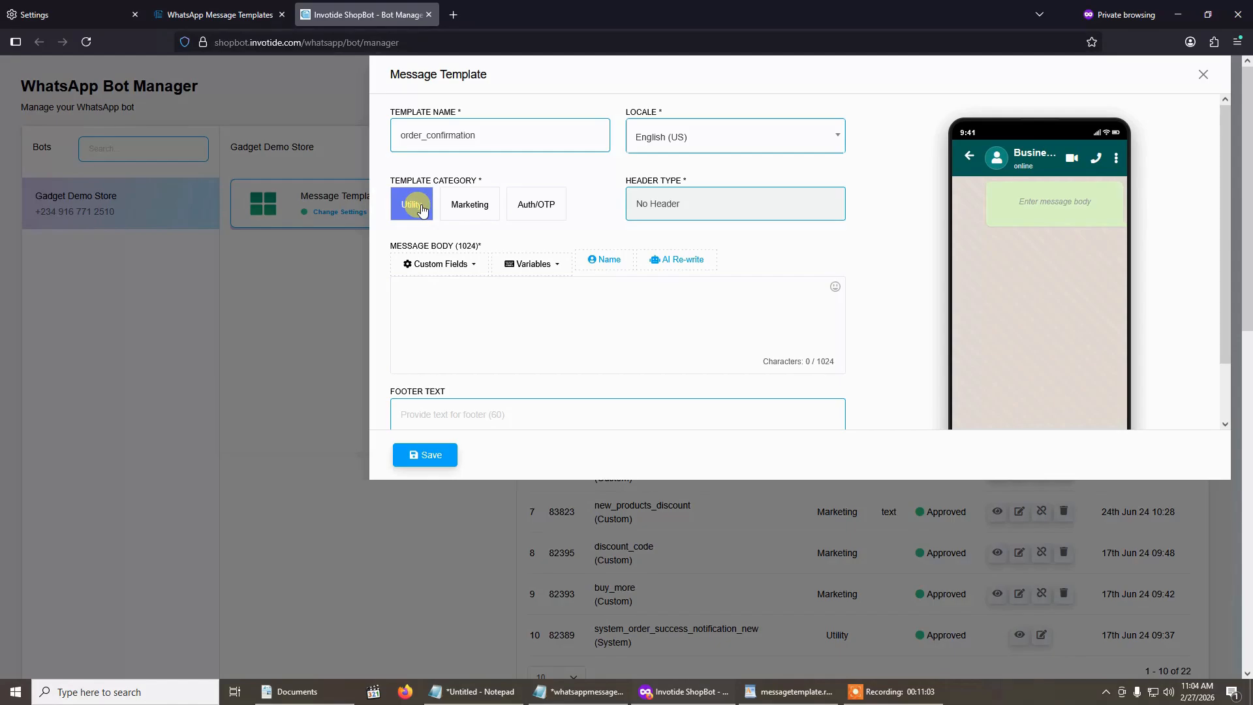
- Set the header type to Text and enter "Order Status" as the header text
click(697, 214)
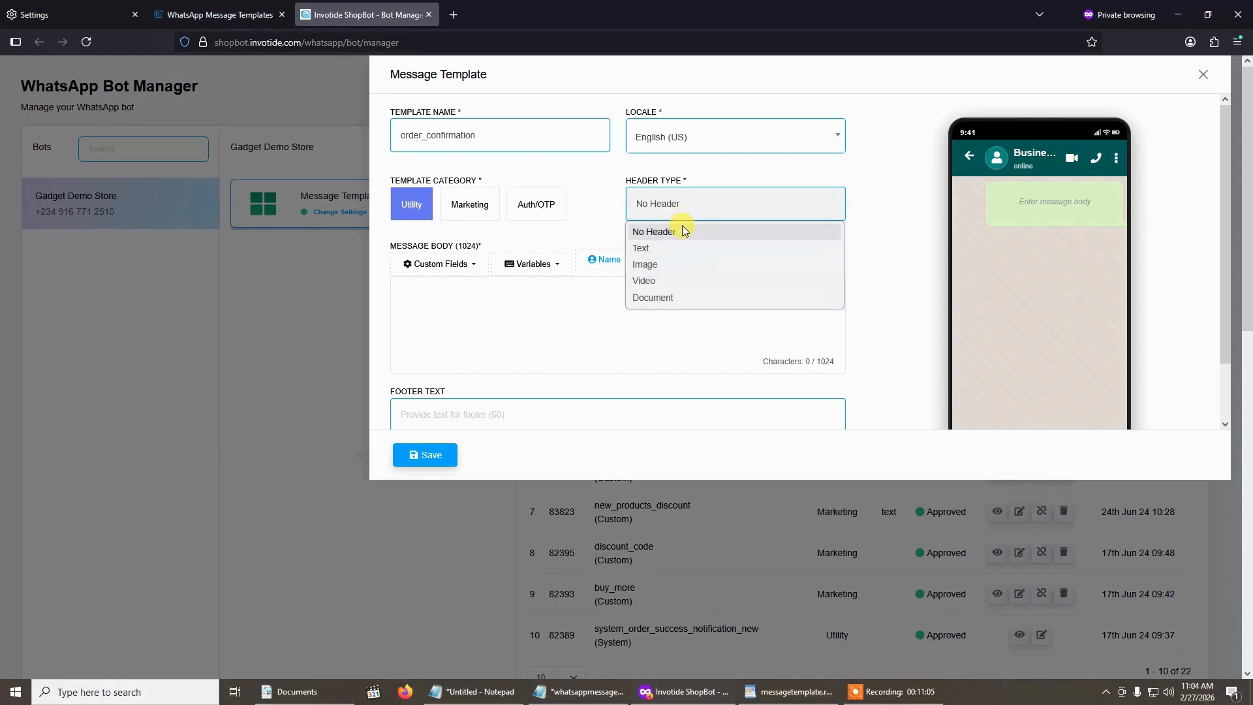
click(676, 248)
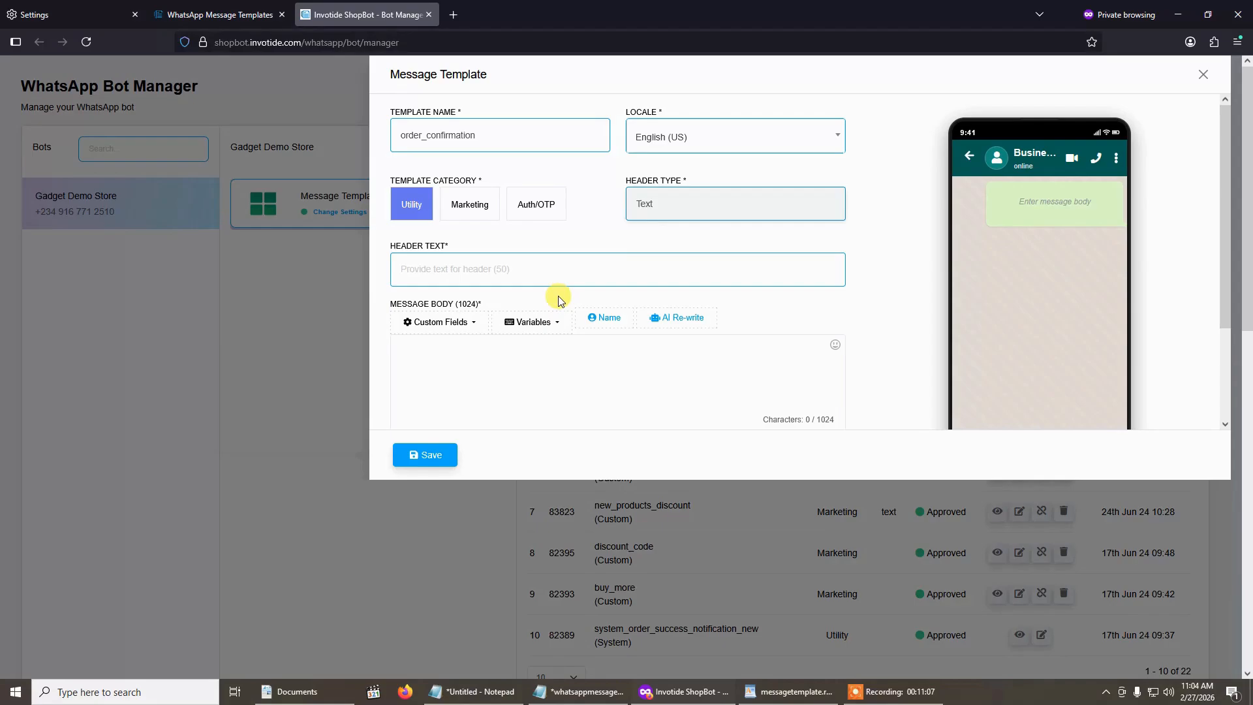
click(523, 272)
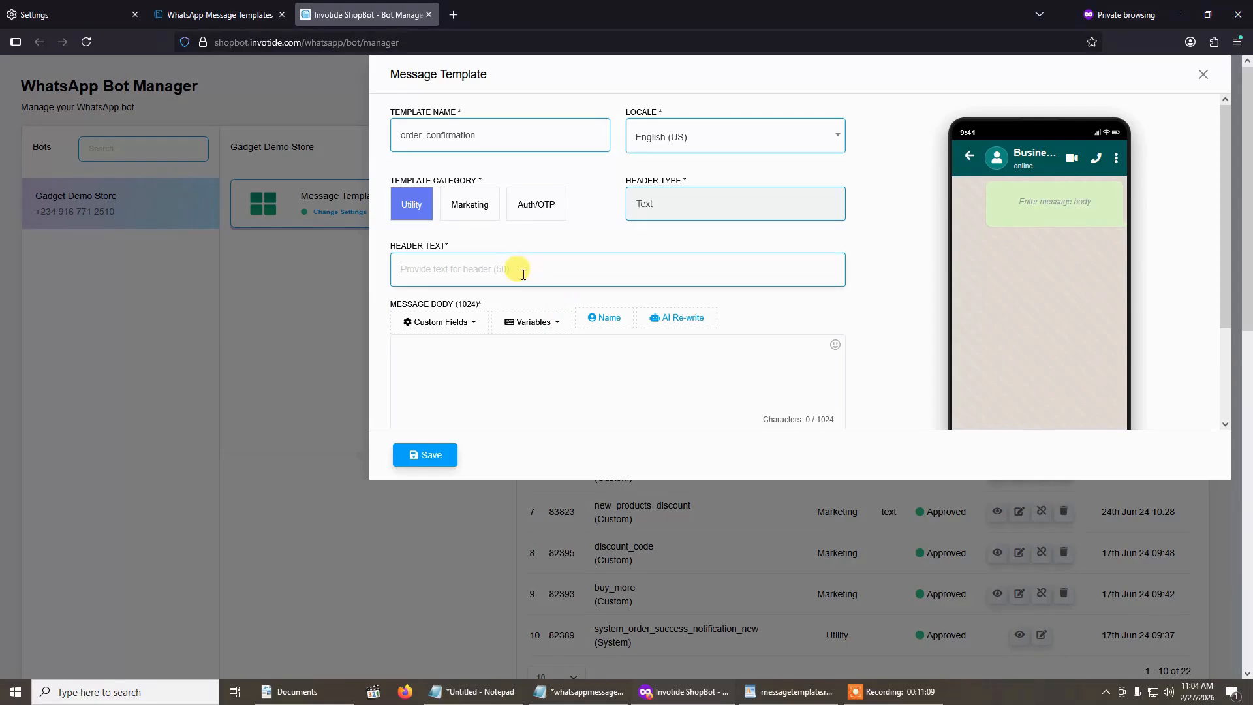
text(O)
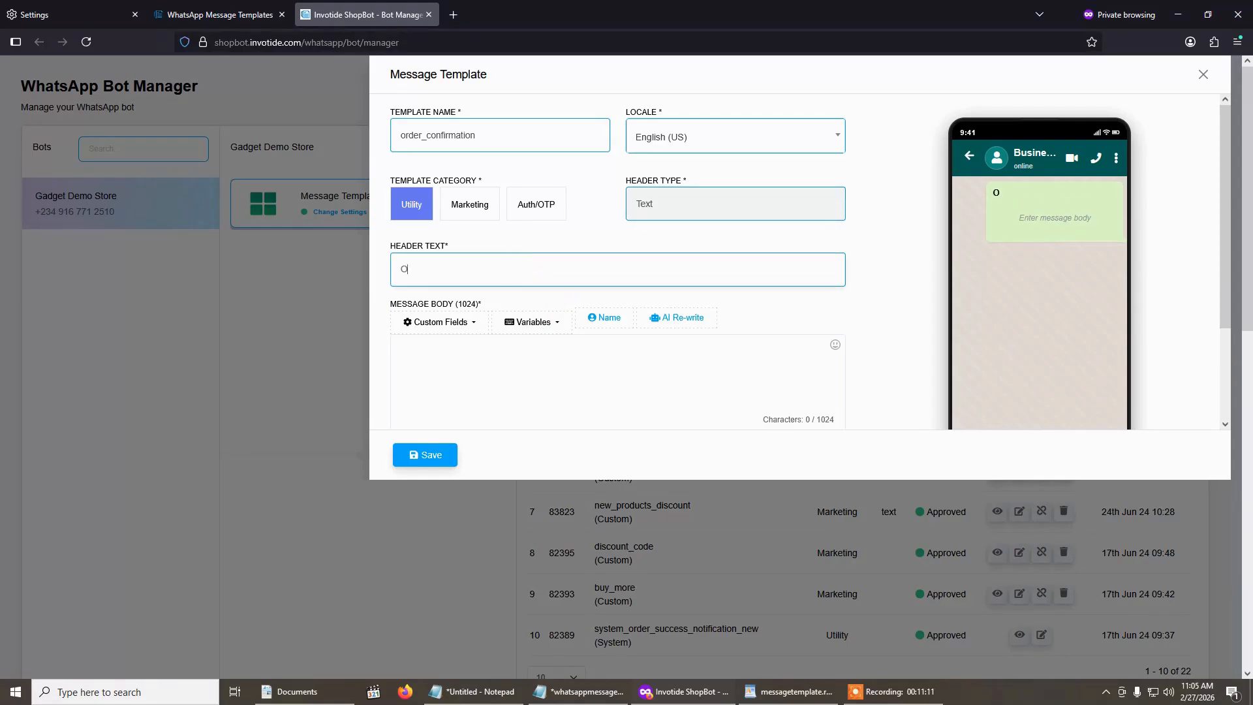
text(rder Status)
- Paste the copied shipped-order message into the message body and replace ShopName with TestStore
click(545, 392)
key(ctrl+v)
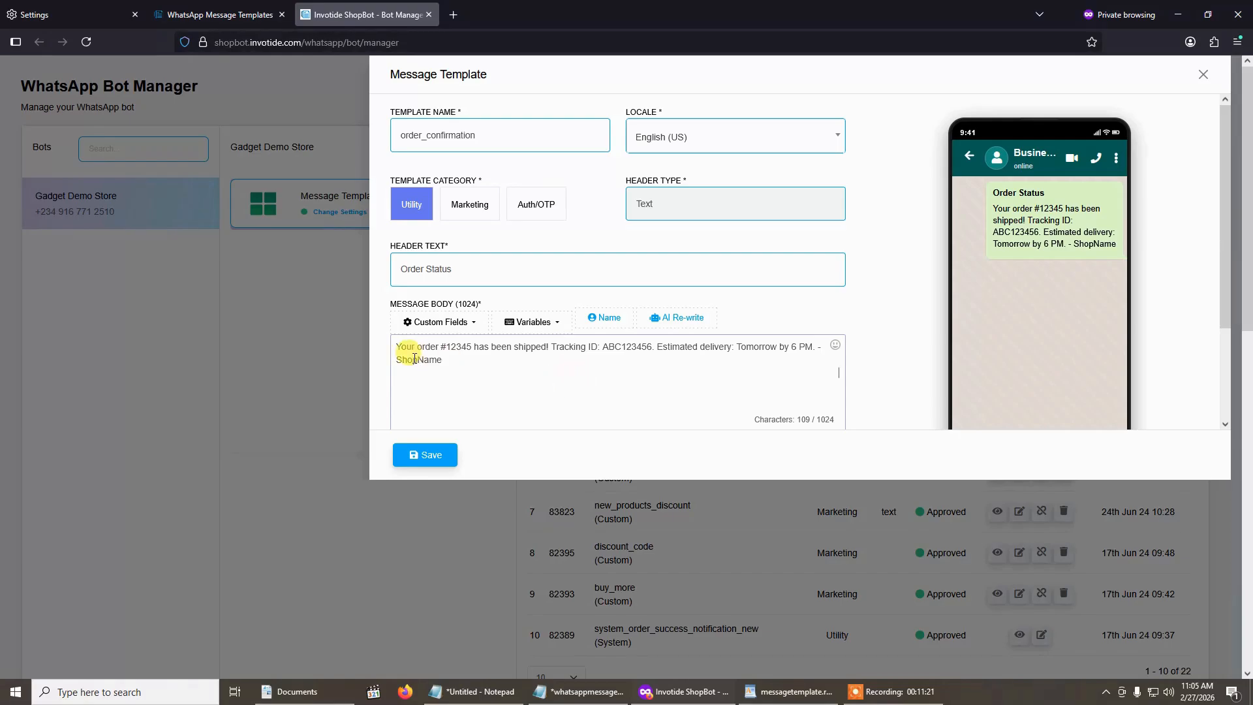
drag(400, 359, 451, 359)
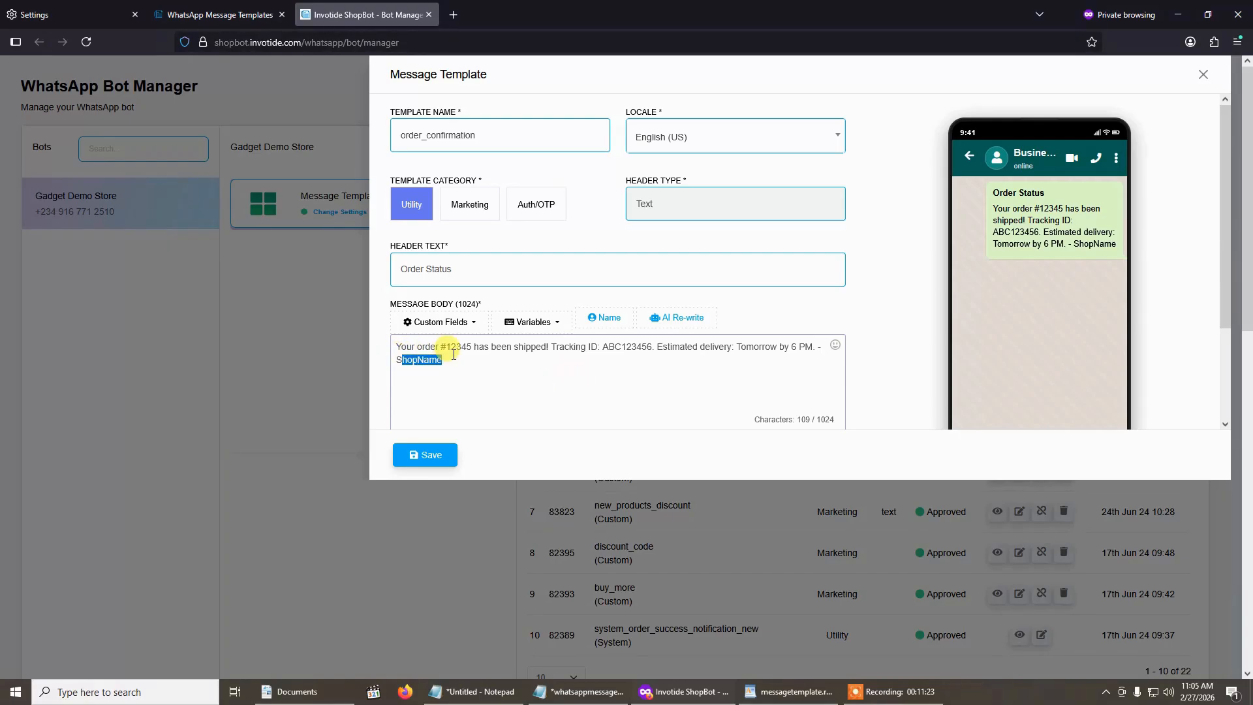
key(BackSpace)
key(BackSpace)
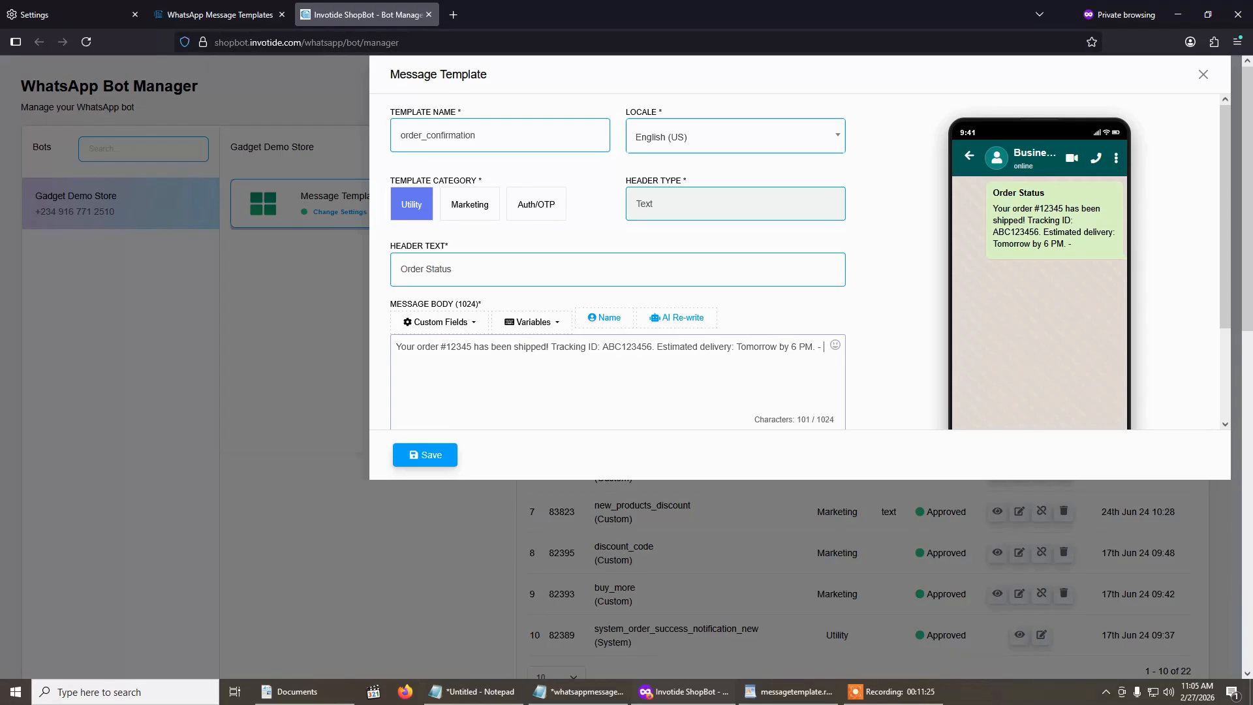
text(TestStore)
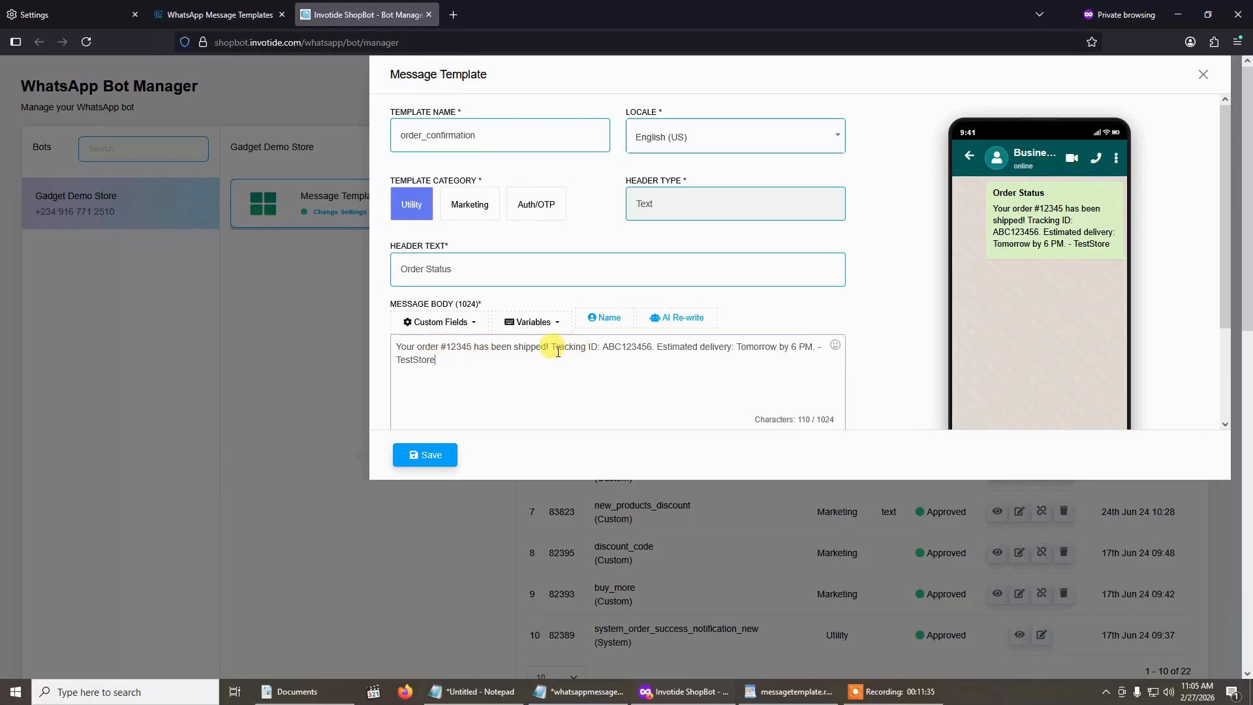
- Add the words "Amount Paid:" after the tracking ID in the message body
click(471, 346)
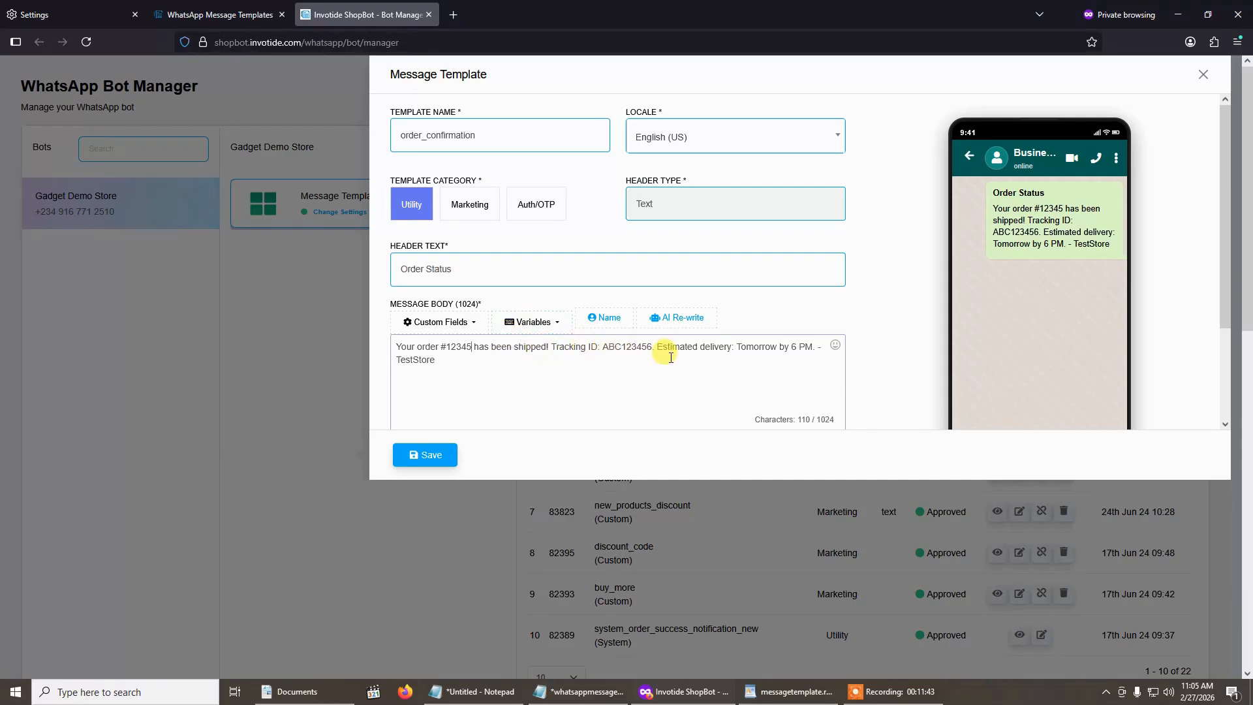
click(653, 346)
text(A)
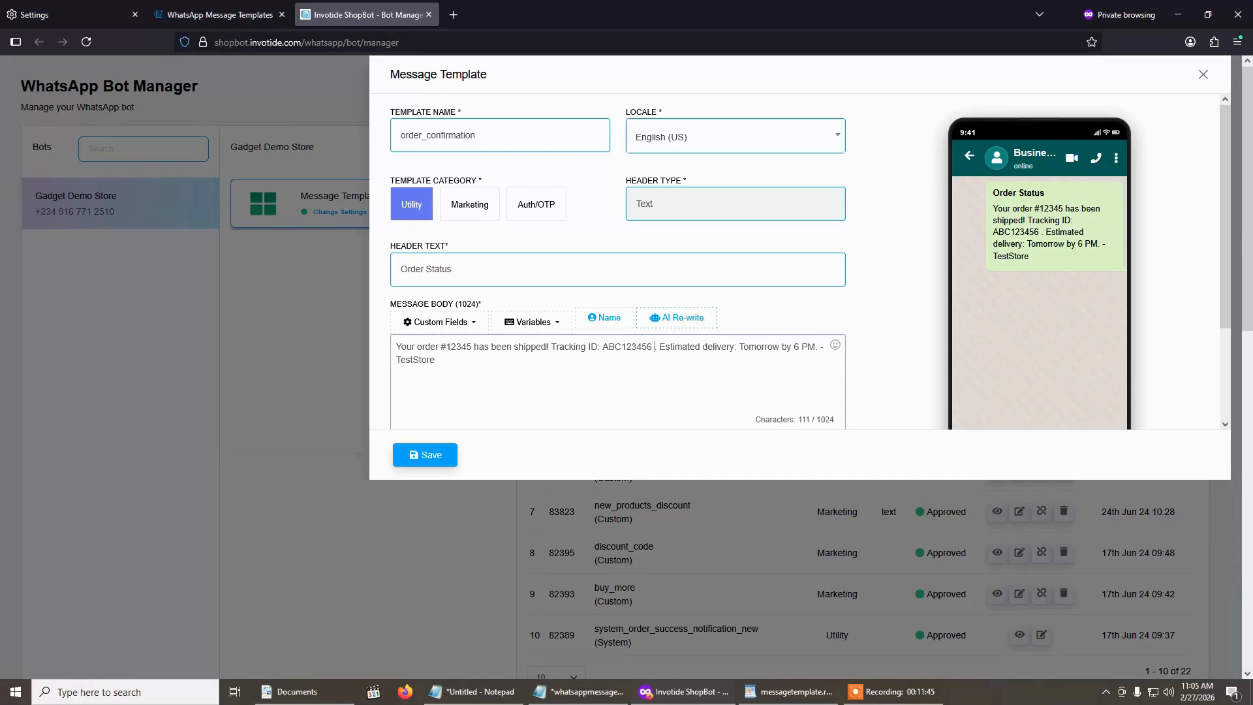
text(mount P)
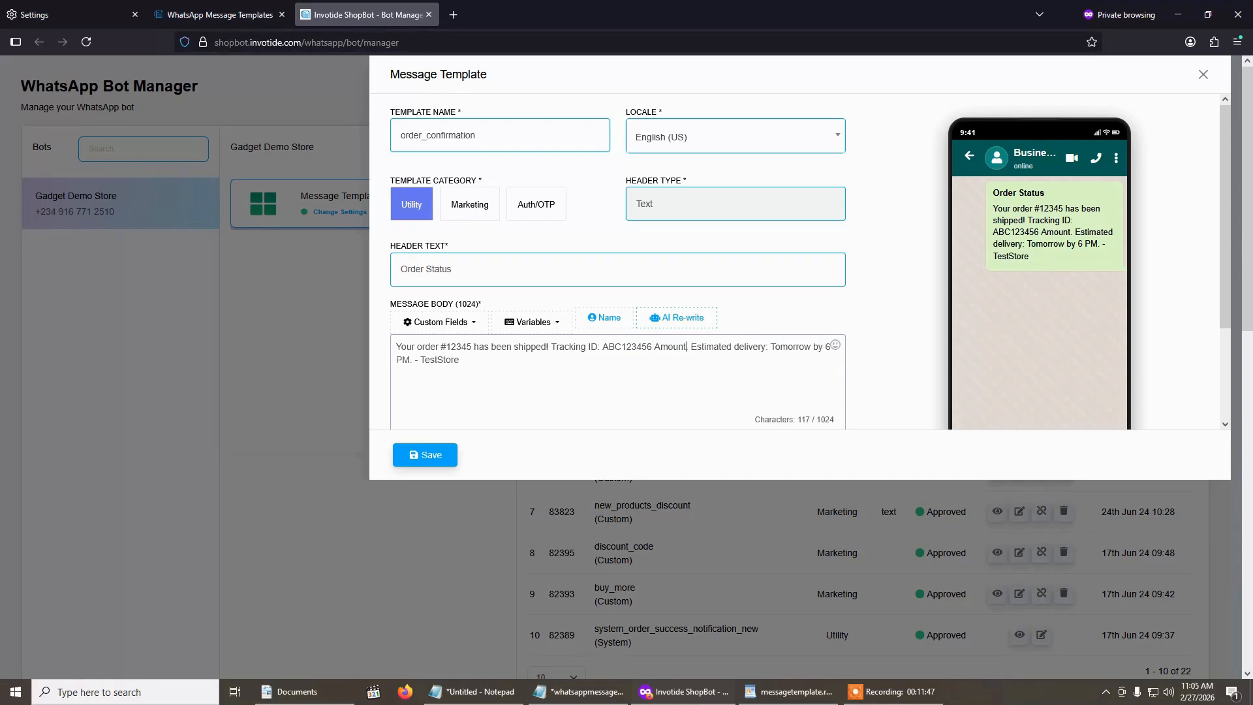
text(aid)
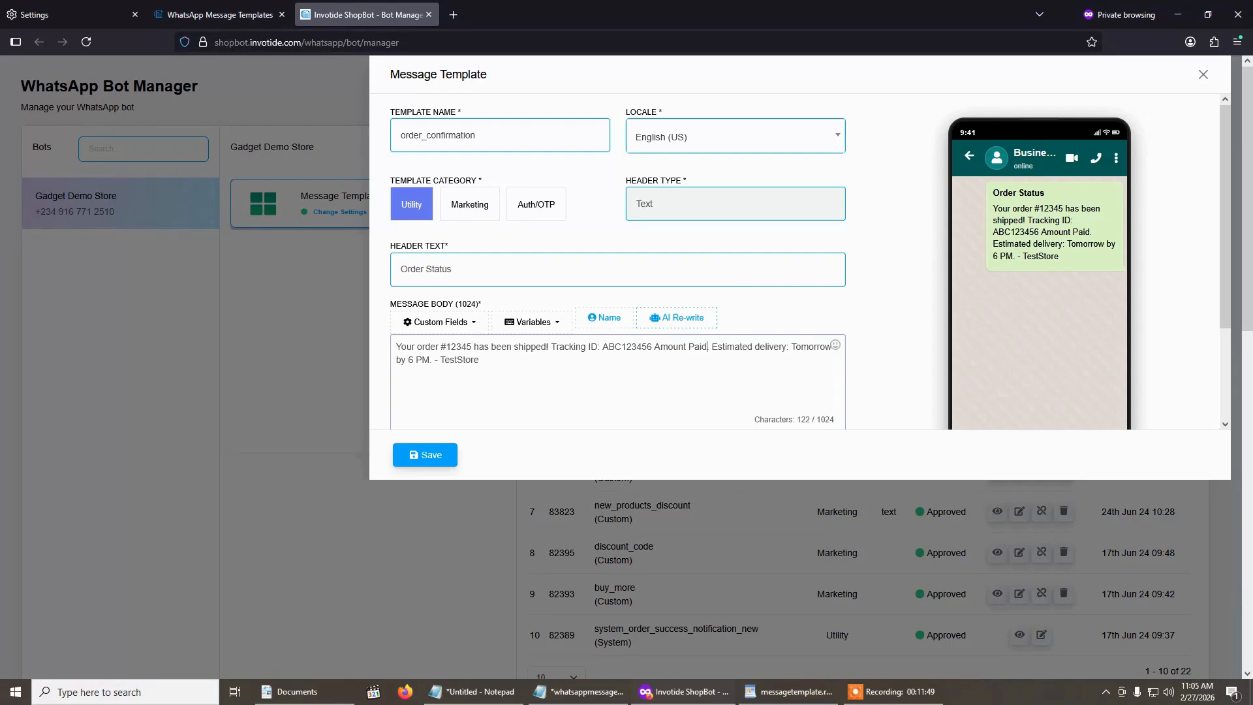
text(:)
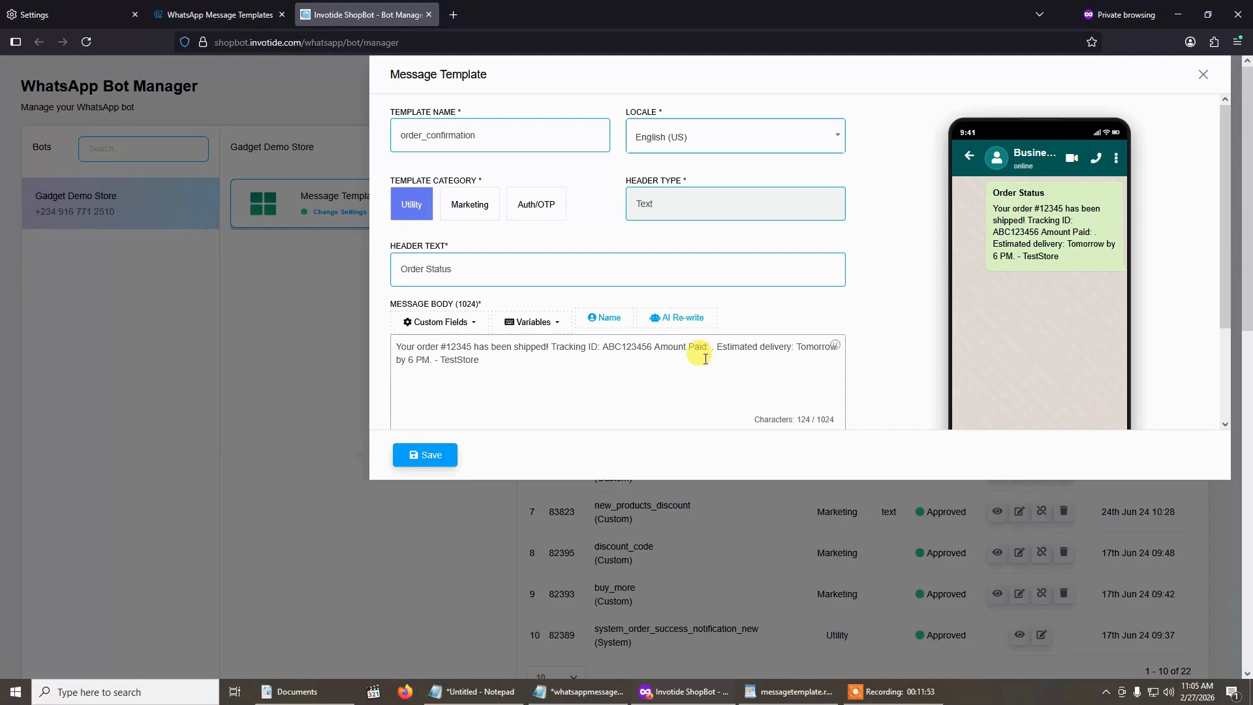
- Look through the message body's variable list for the custom Amount variable
click(531, 322)
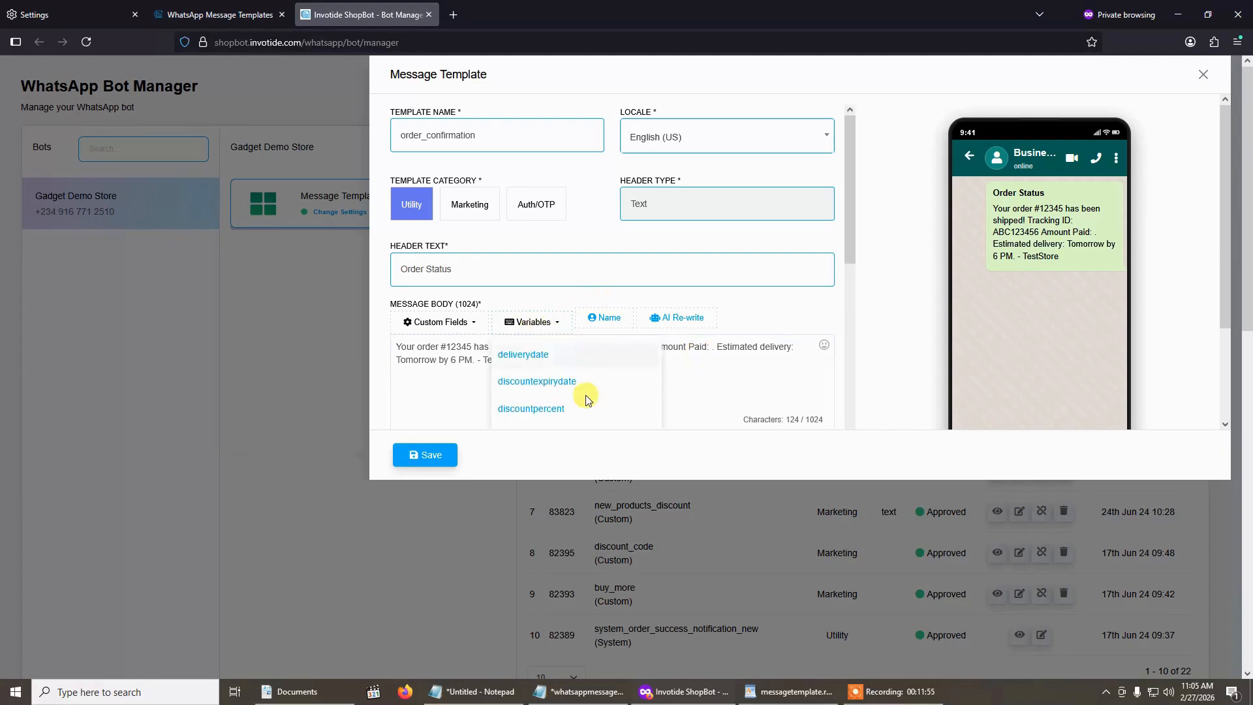
scroll(587, 379, down, 3)
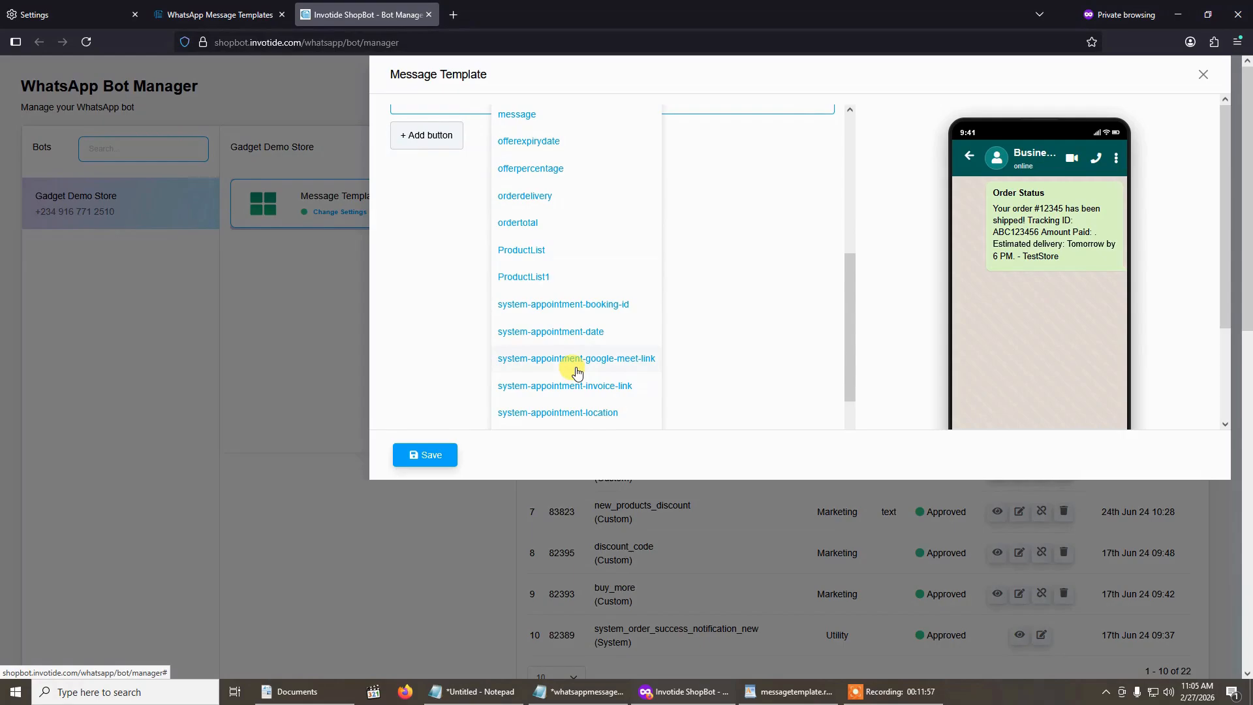
scroll(587, 365, up, 5)
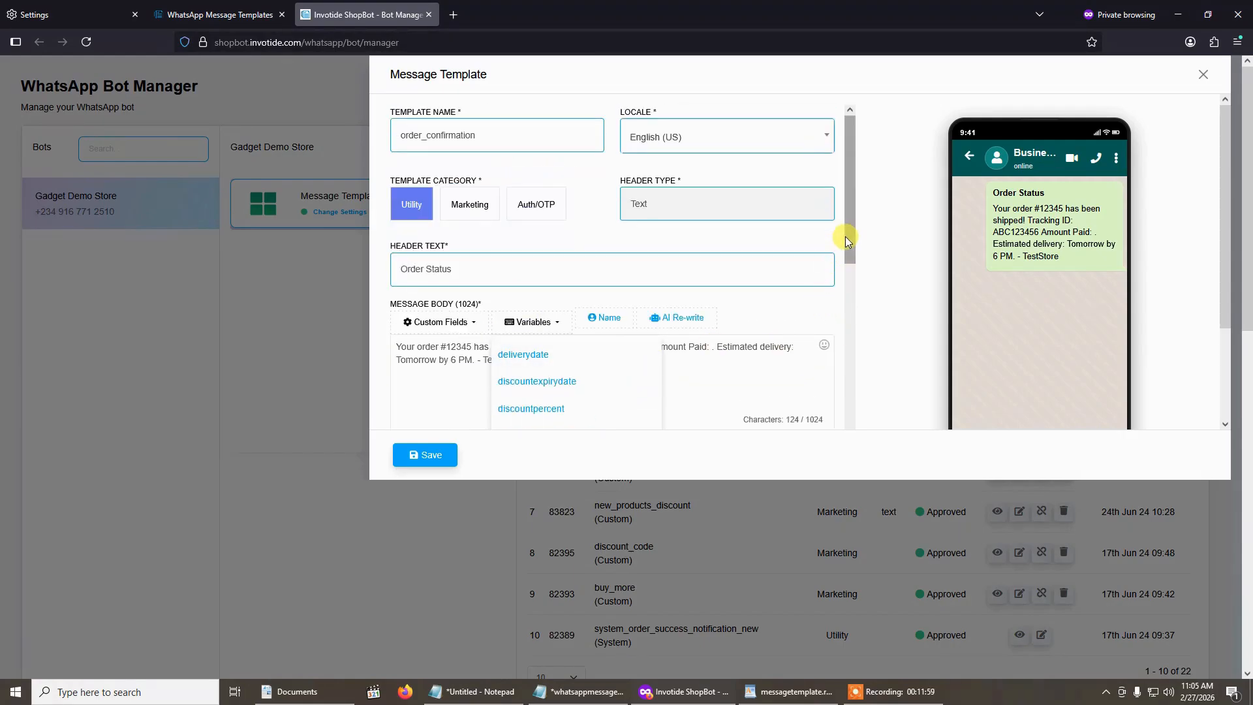
drag(844, 236, 844, 461)
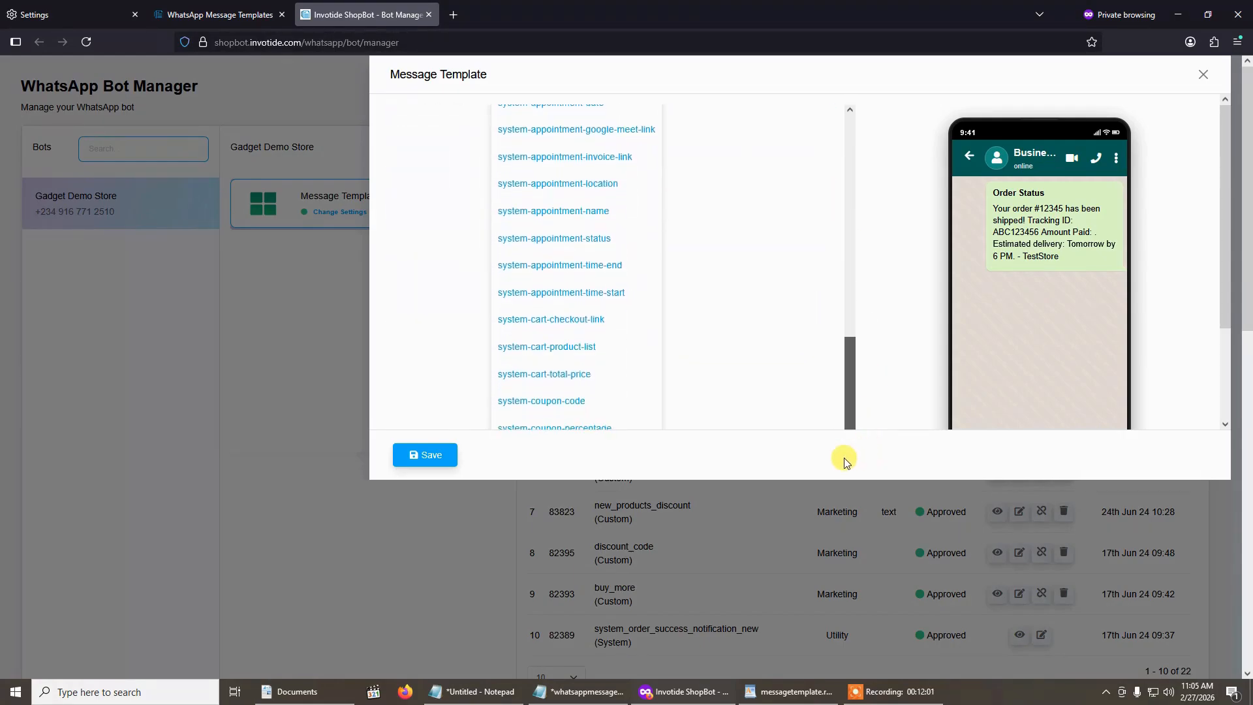
scroll(541, 364, down, 5)
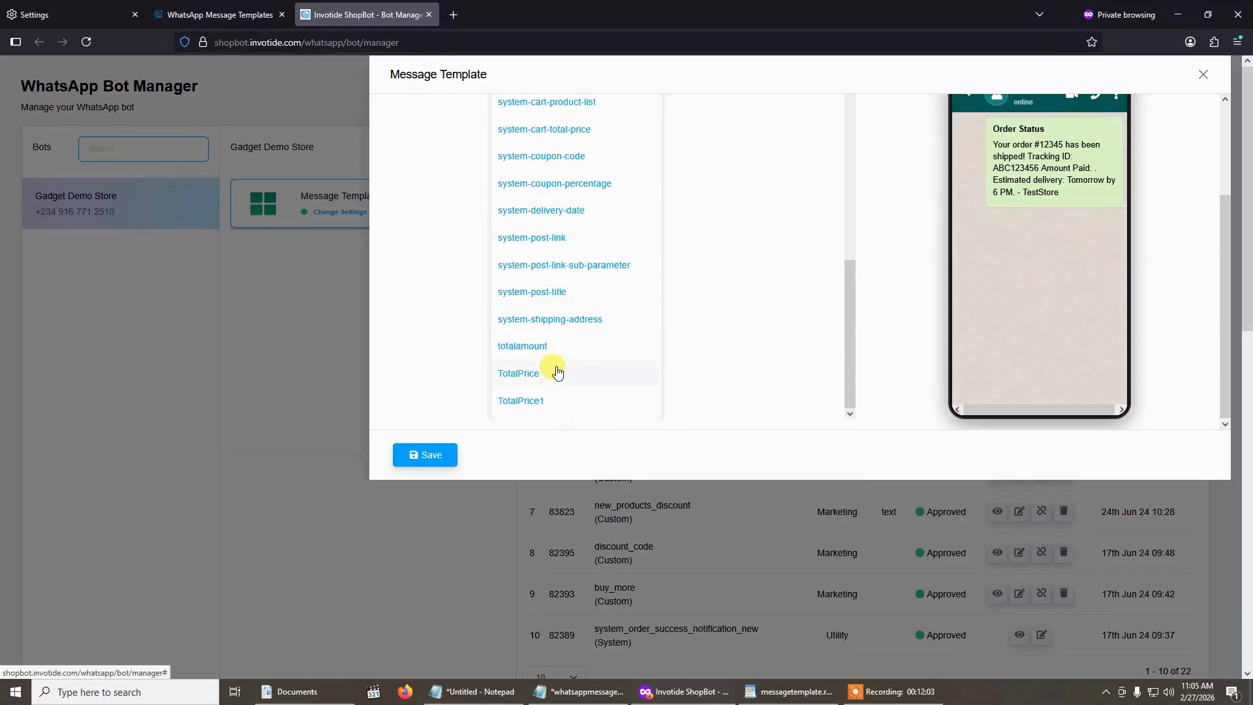
scroll(558, 370, up, 10)
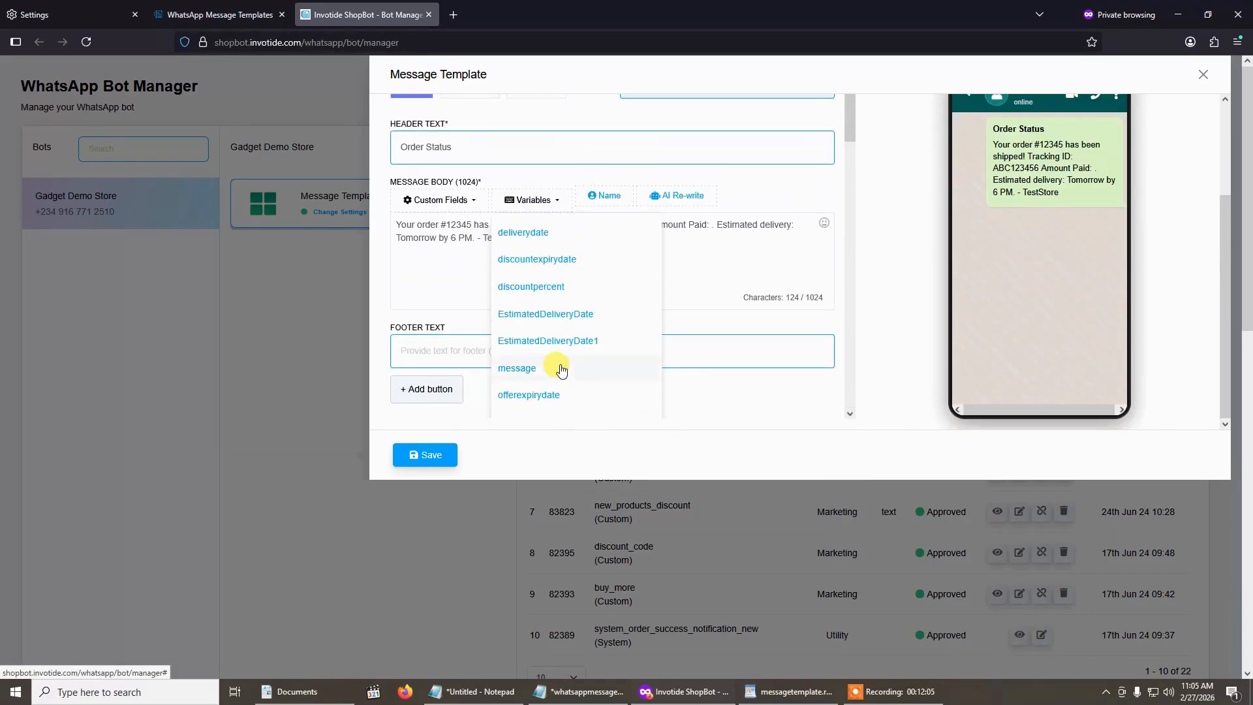
scroll(561, 370, up, 3)
scroll(560, 358, down, 4)
scroll(562, 360, up, 4)
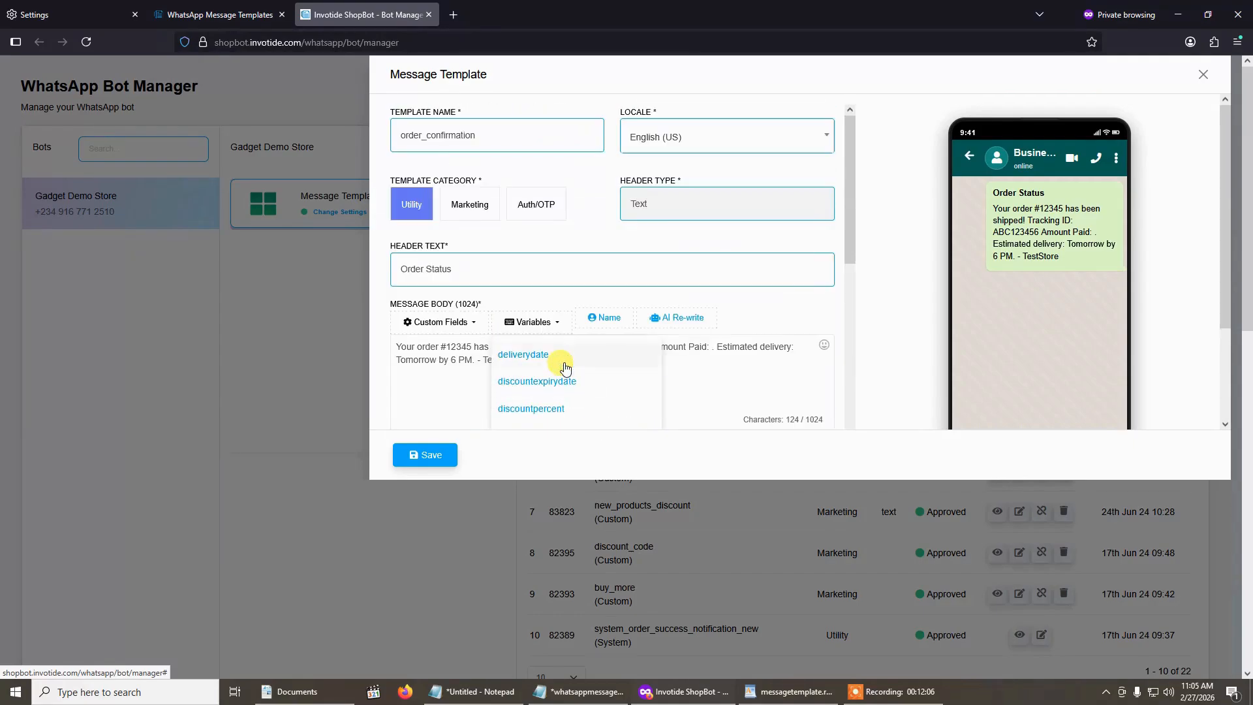
click(724, 284)
key(ctrl+a)
key(ctrl+c)
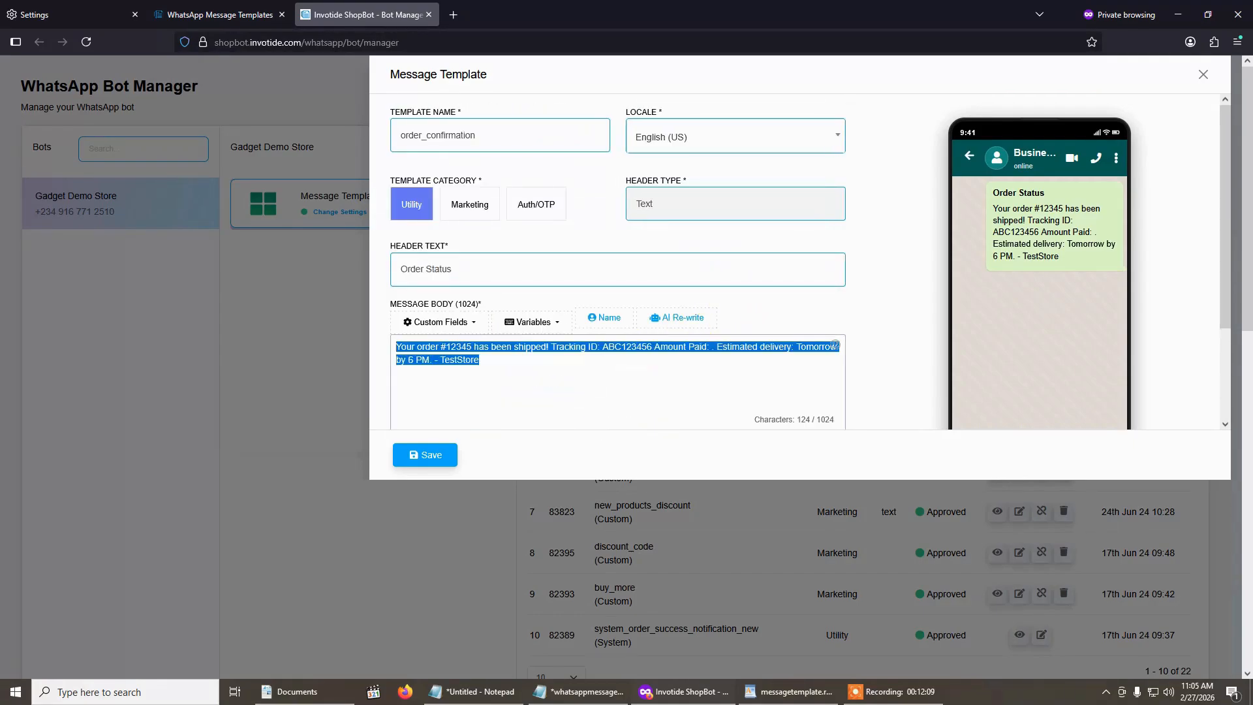
click(539, 325)
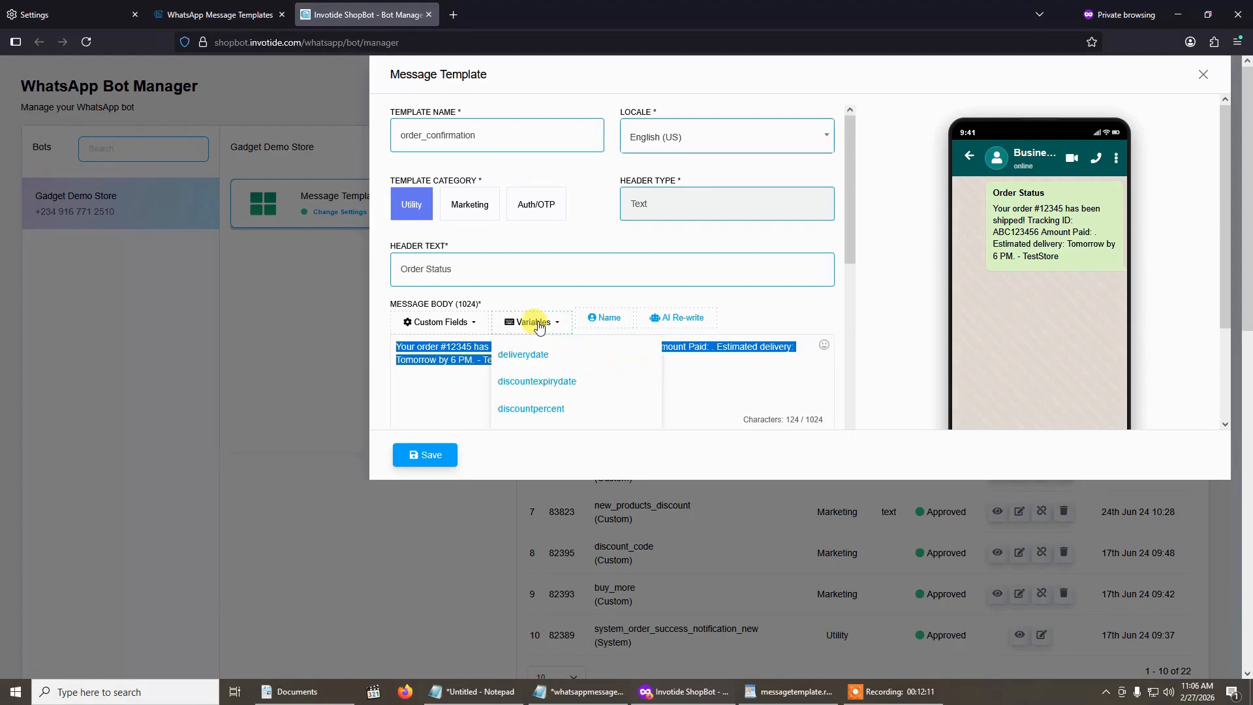
scroll(558, 386, down, 3)
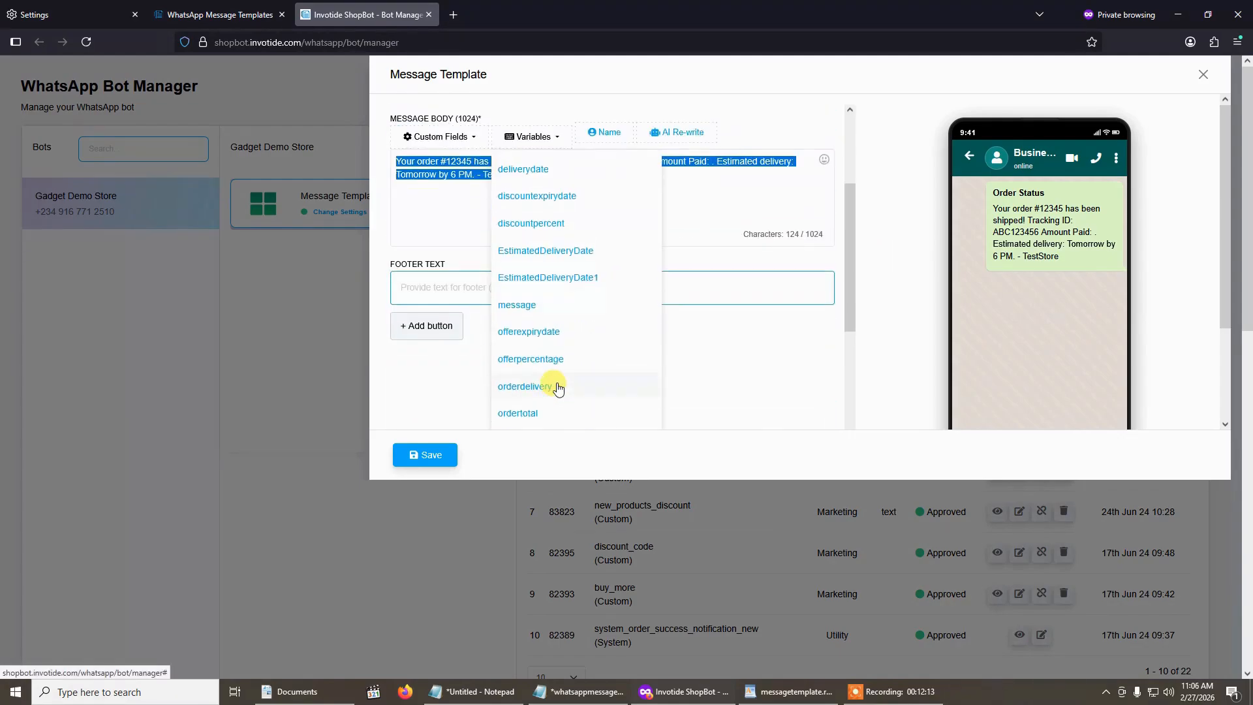
scroll(557, 386, up, 3)
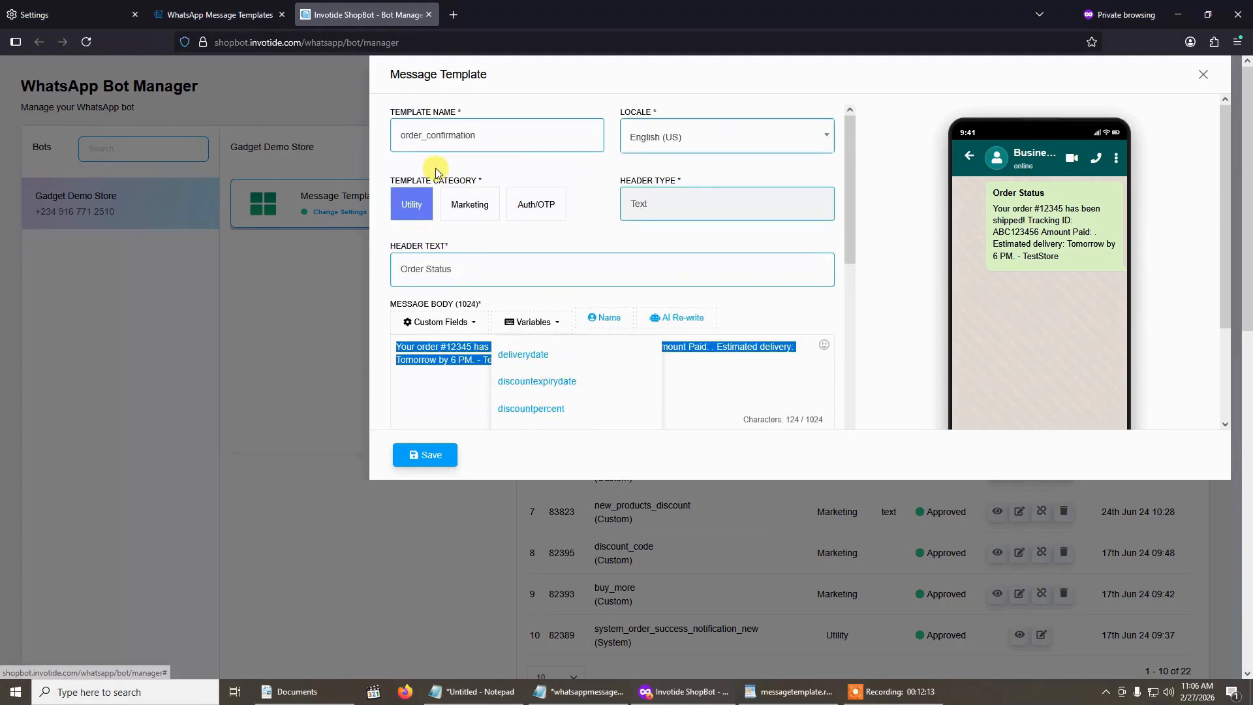
- Reload the bot manager page and synchronize the message templates of the Gadget Demo Store bot
click(85, 43)
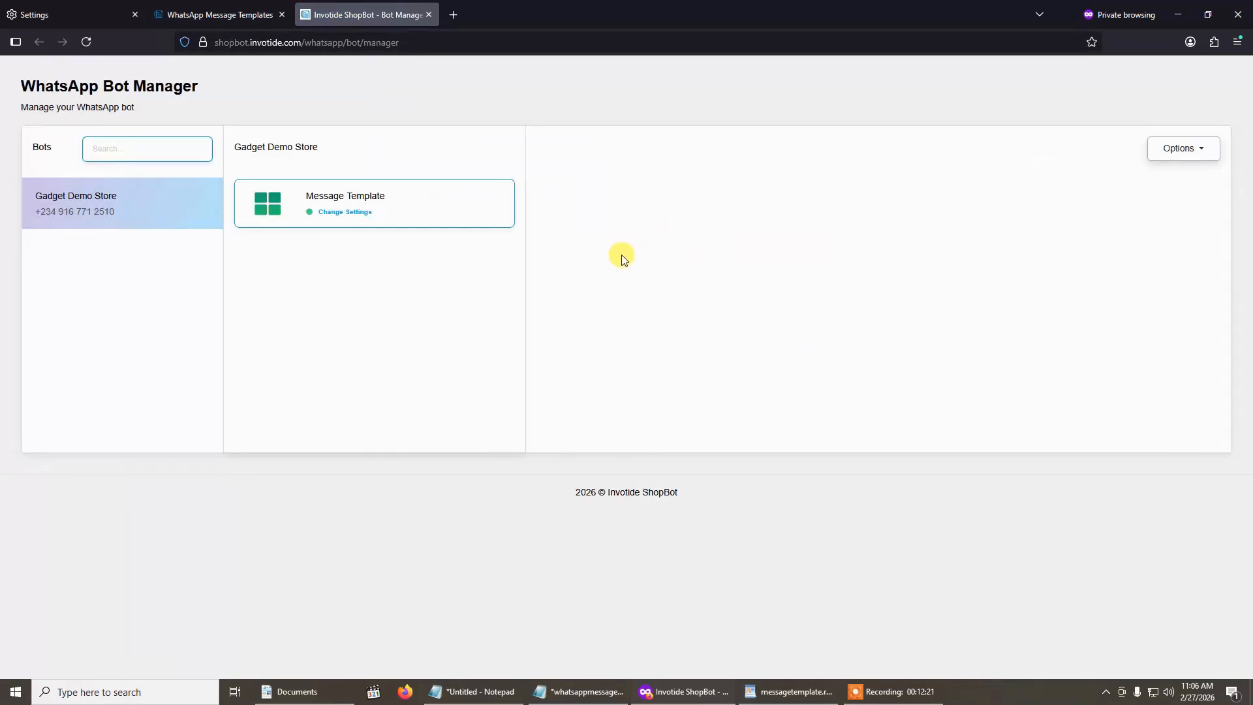
click(1070, 196)
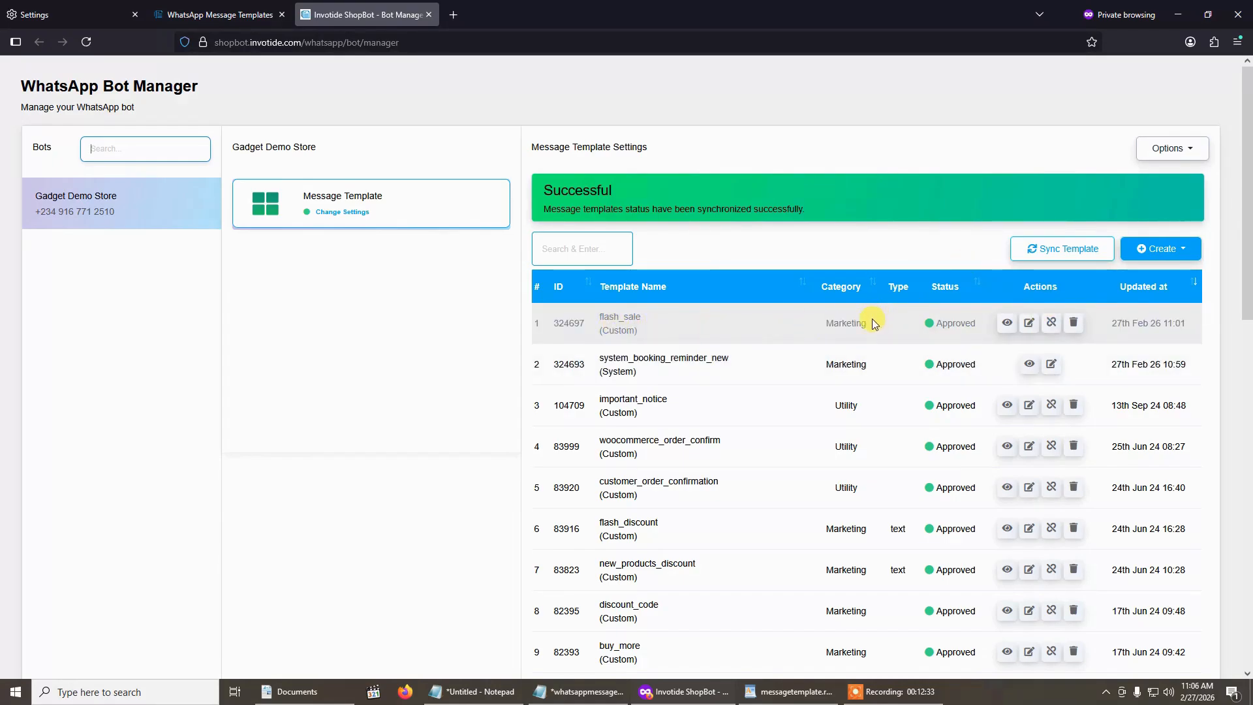
- Create a fresh mixed template named order_confirmation in the Utility category
click(1161, 249)
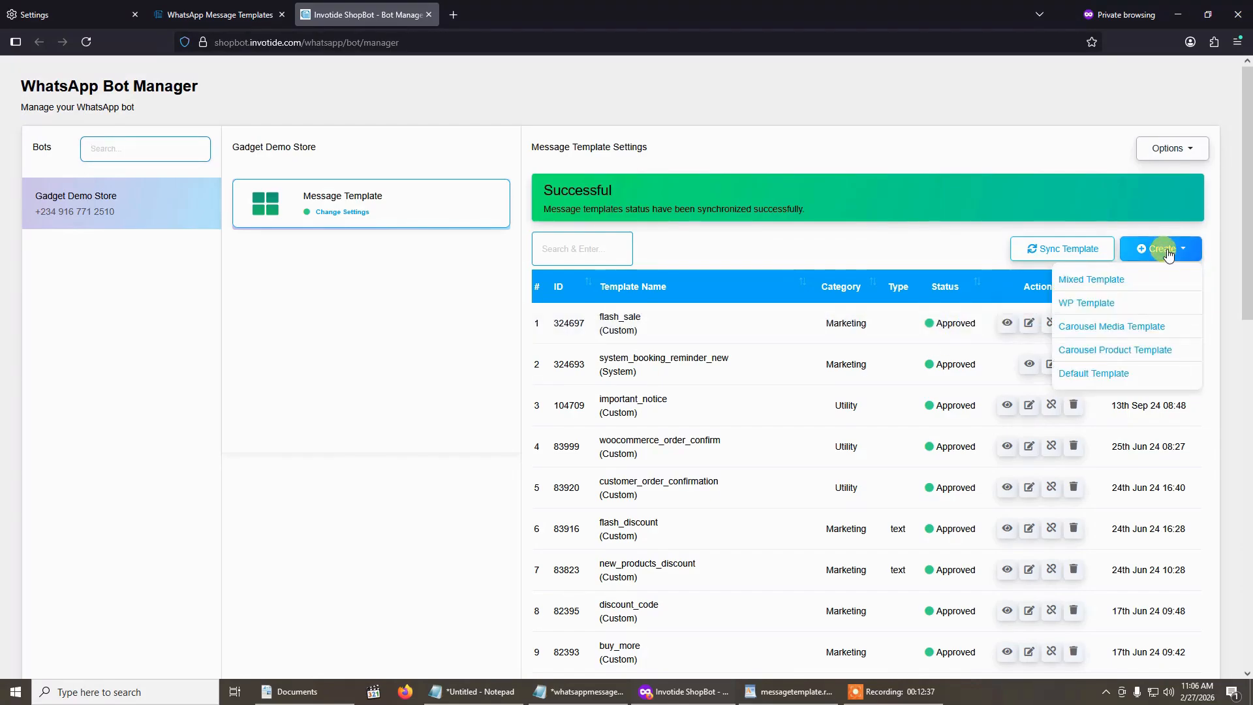
click(1138, 282)
click(504, 145)
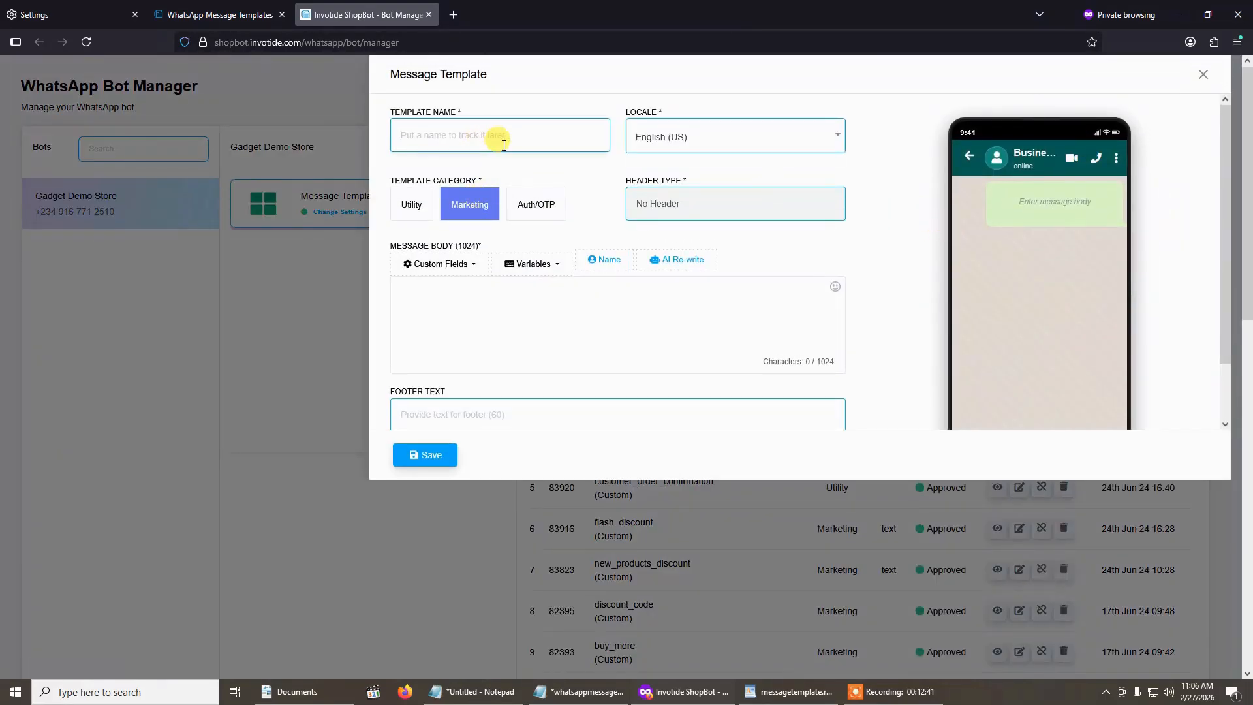
text(order_confirmation)
click(415, 206)
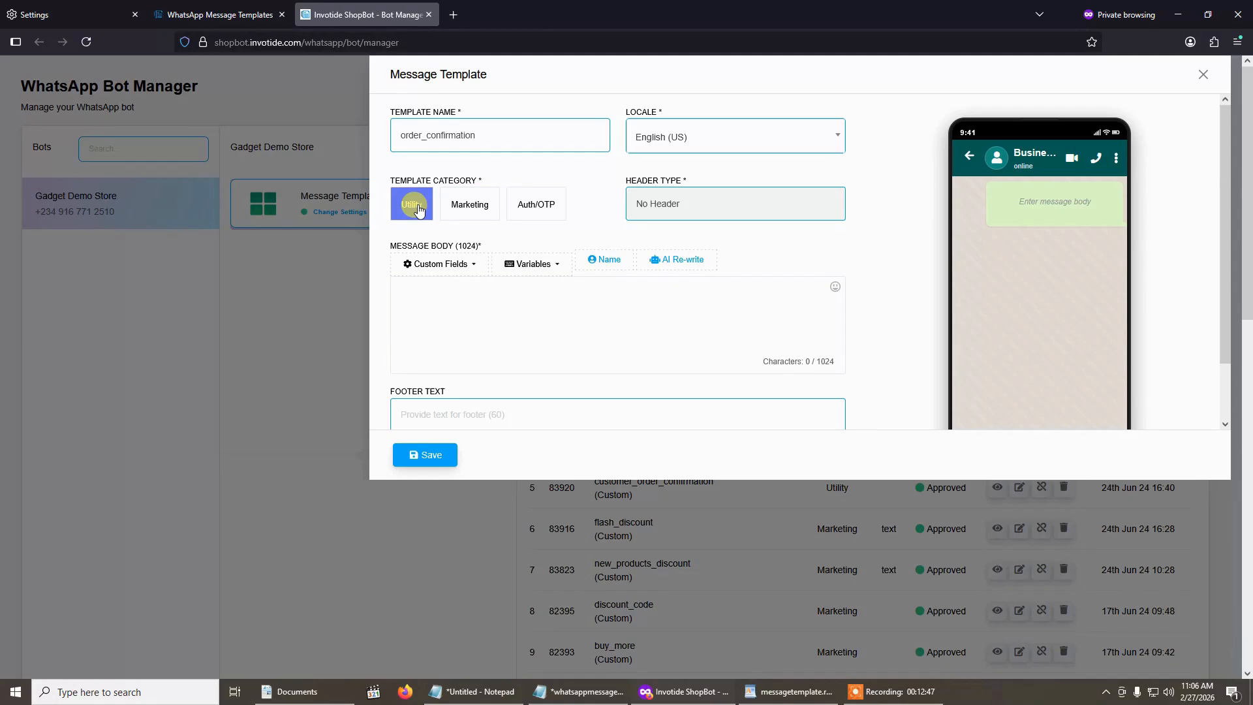
- Give the order_confirmation template a text header reading "Order Status"
click(710, 214)
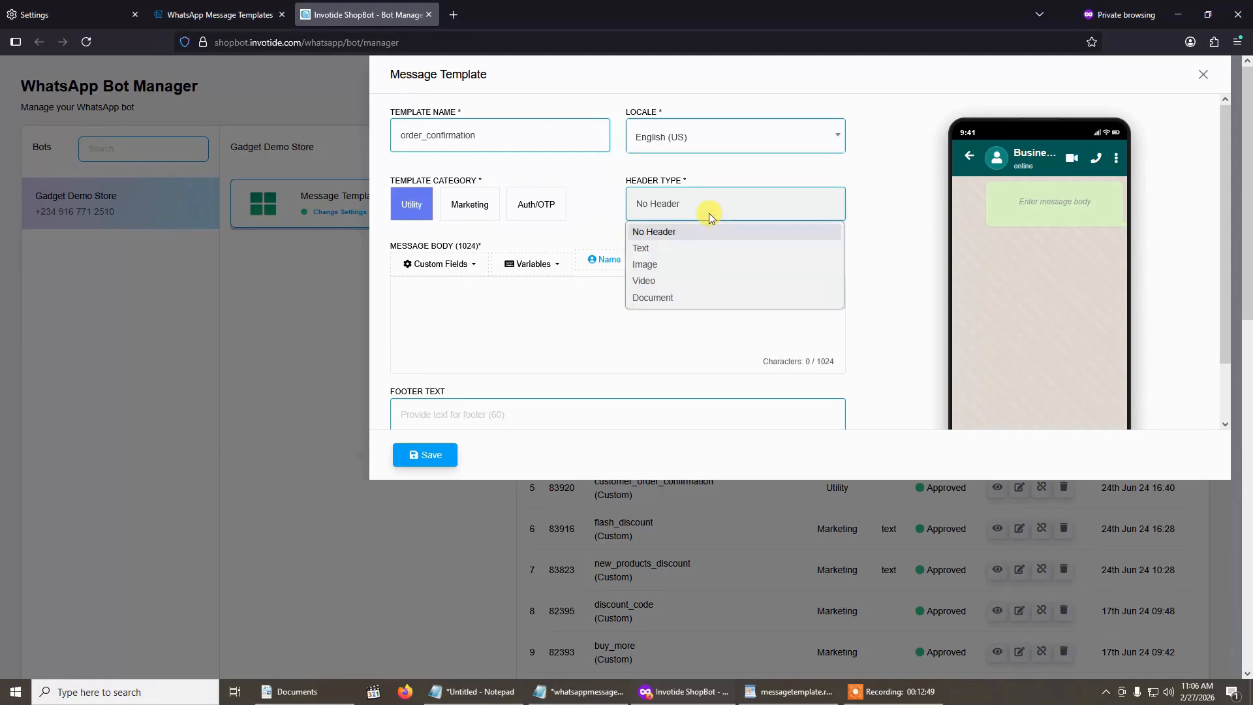
click(692, 247)
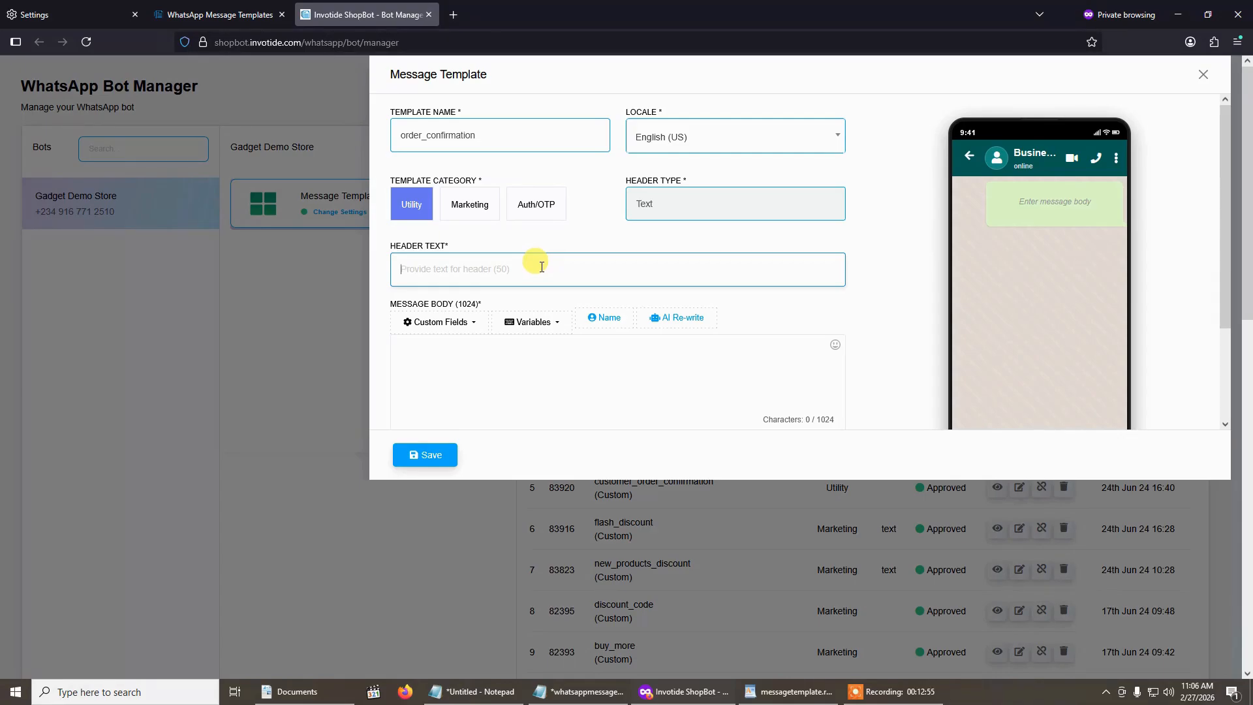
text(Ord)
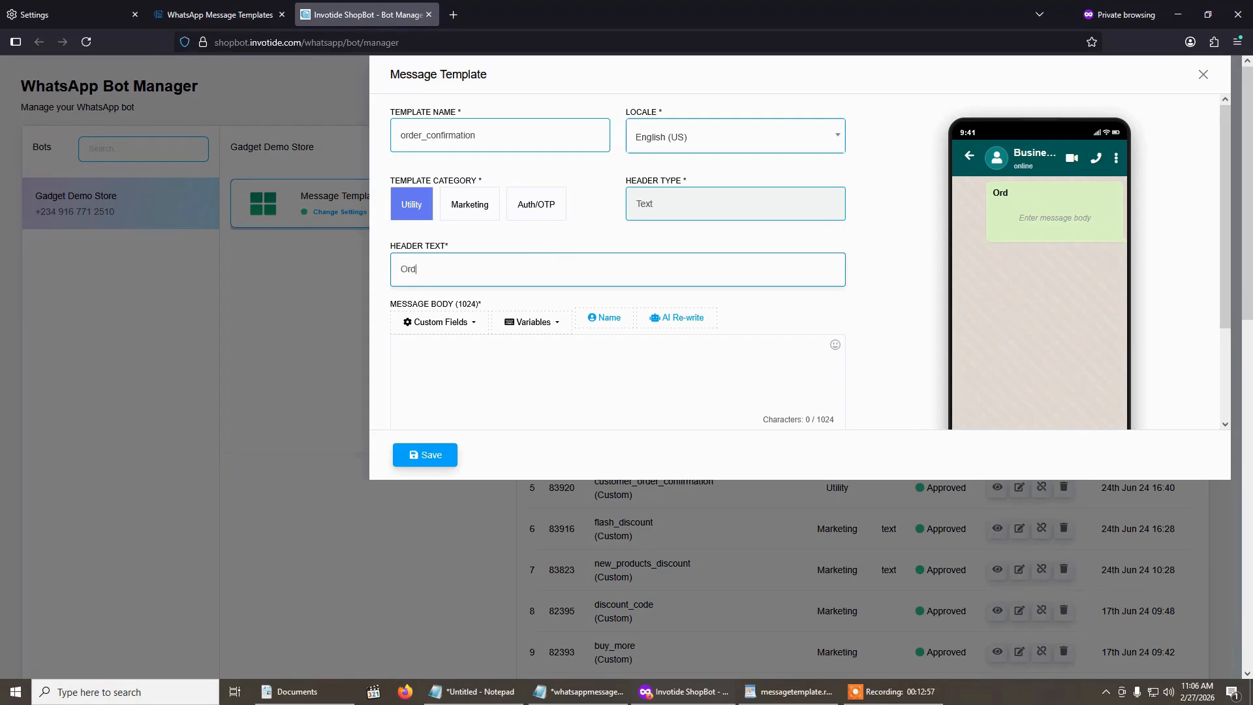
text(er Status)
- Paste the order shipment message into the message body and place the Amount variable directly after "Amount Paid:"
click(582, 357)
key(ctrl+v)
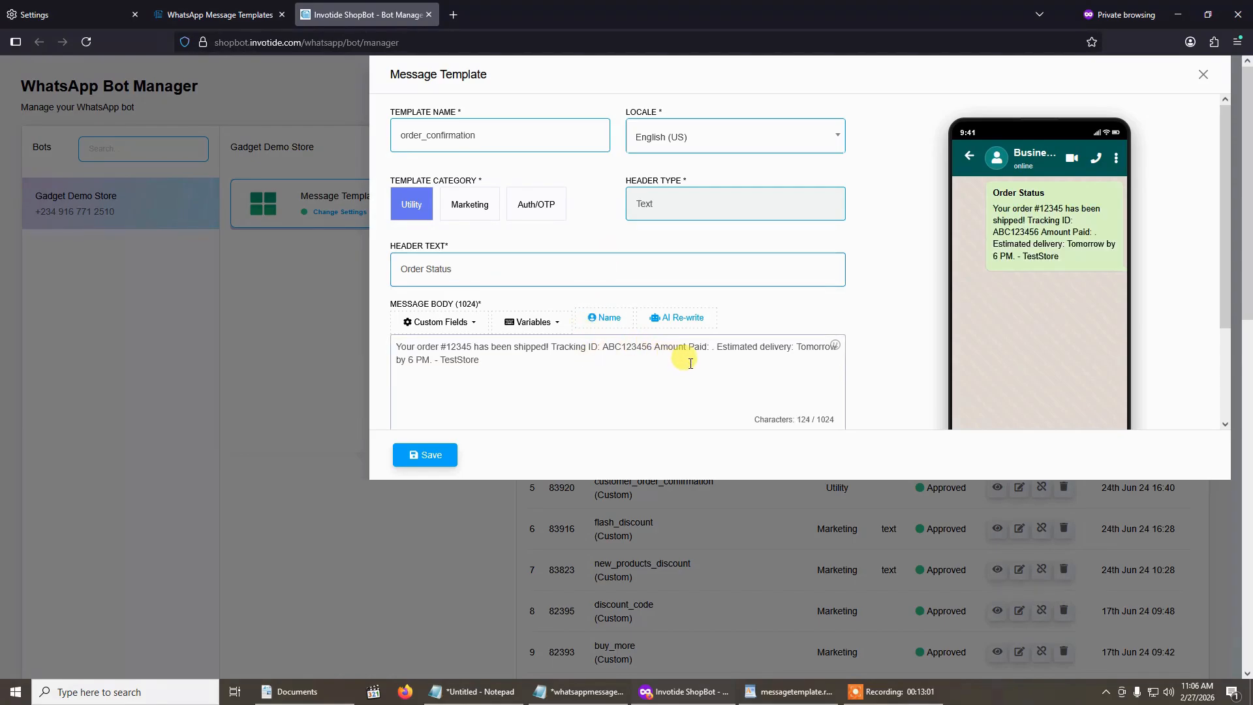
click(710, 347)
scroll(546, 322, down, 1)
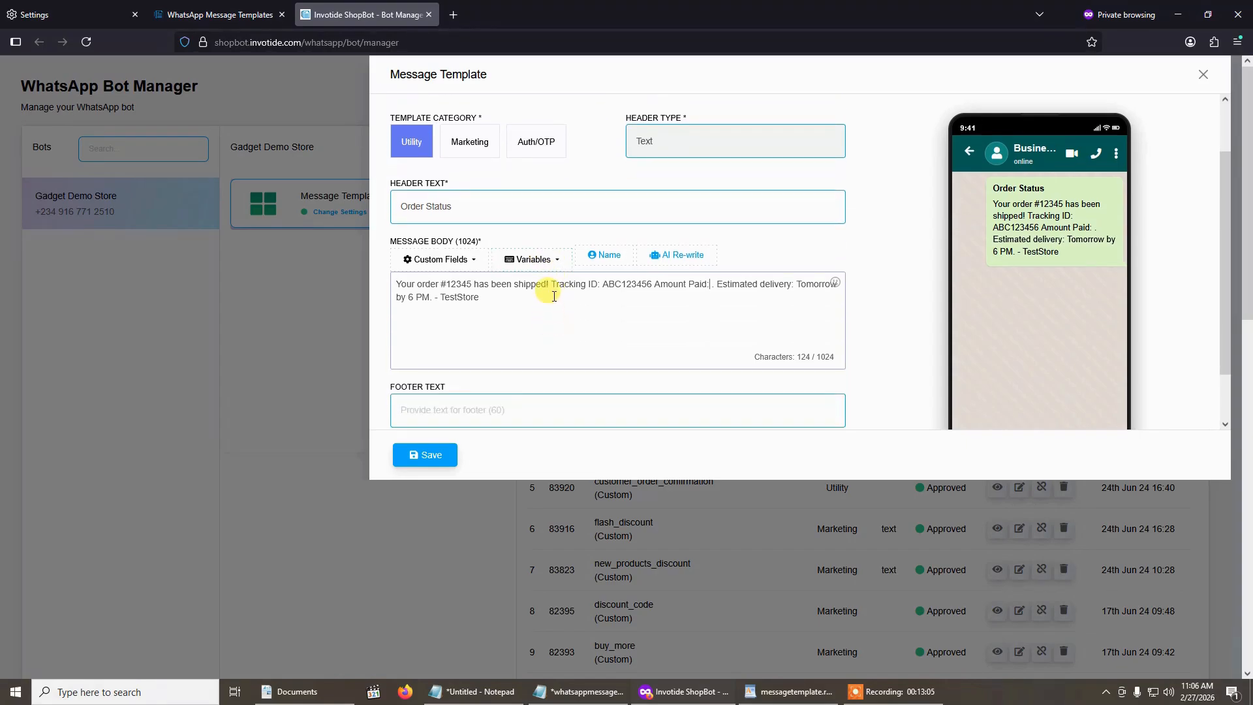
click(549, 272)
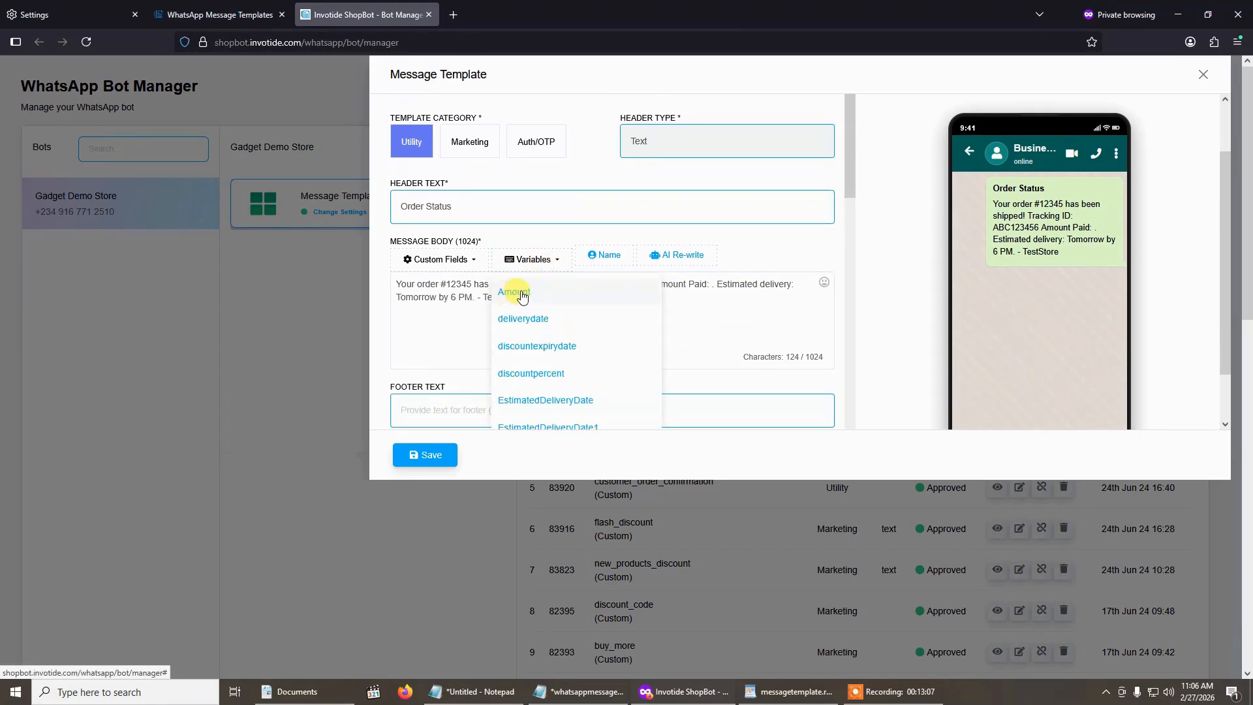
click(522, 294)
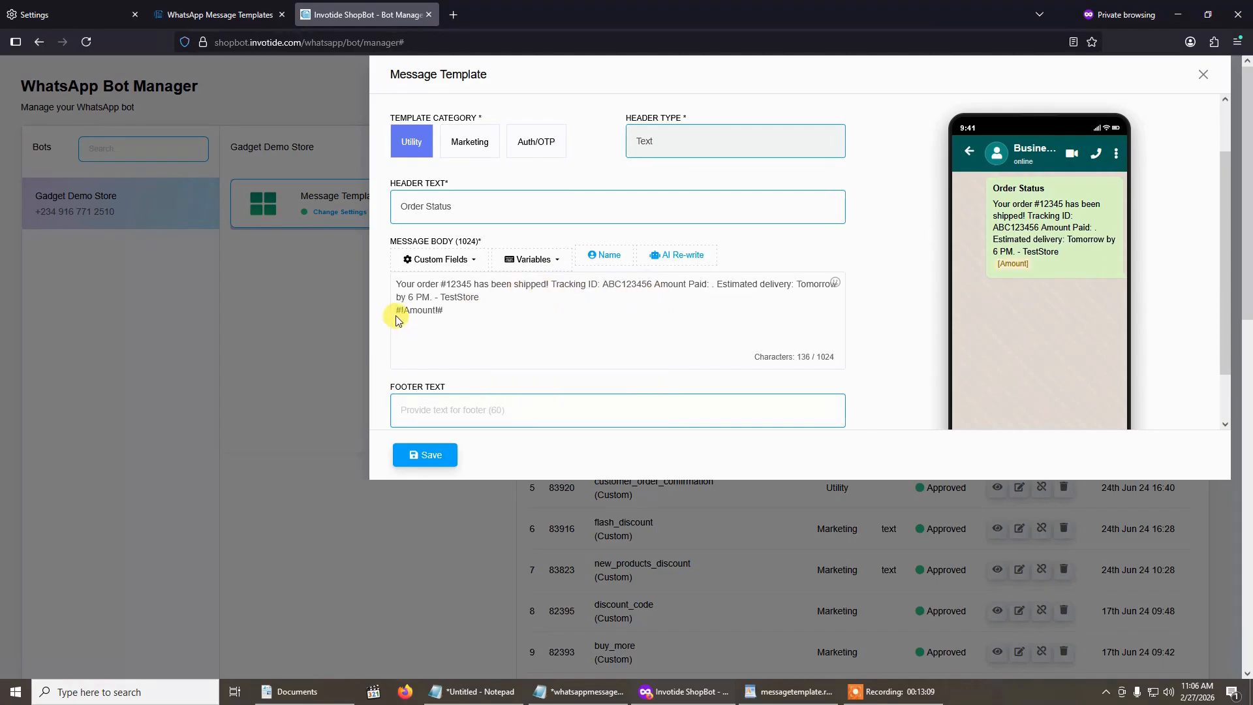
drag(396, 311, 445, 310)
key(BackSpace)
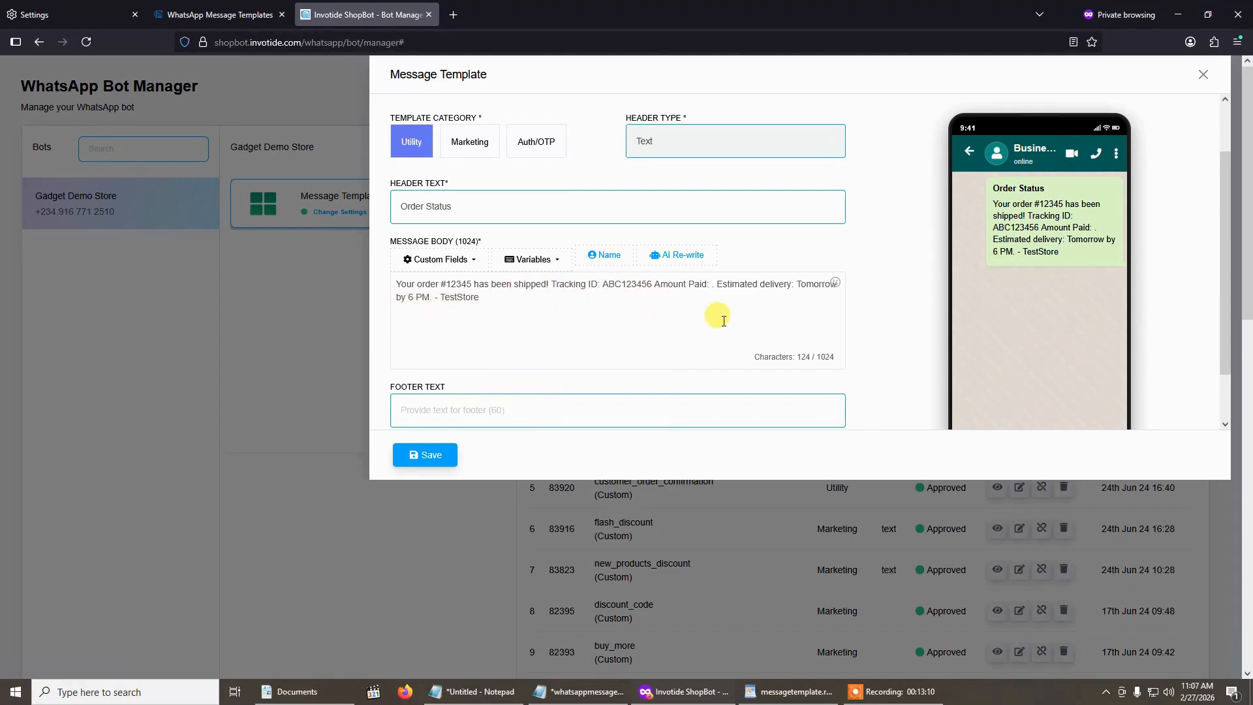
click(711, 283)
text(#!Amount!#)
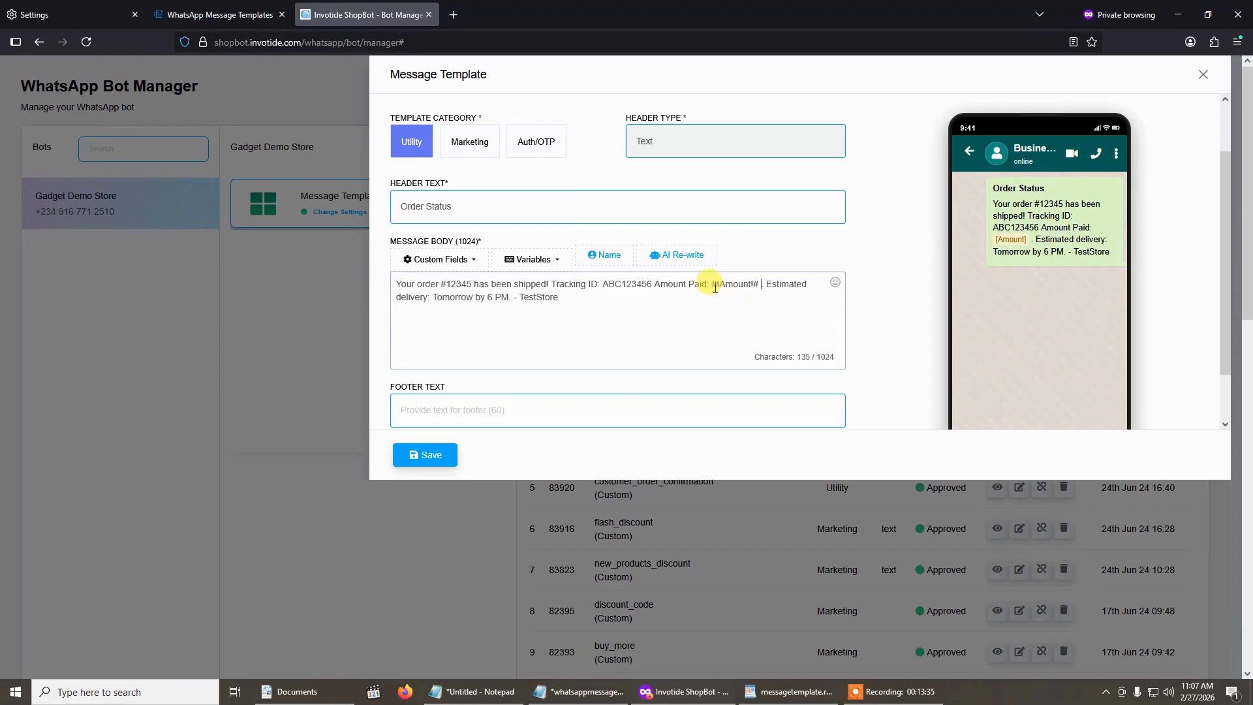
- Save the order_confirmation template and synchronize the bot's message templates
scroll(749, 352, down, 2)
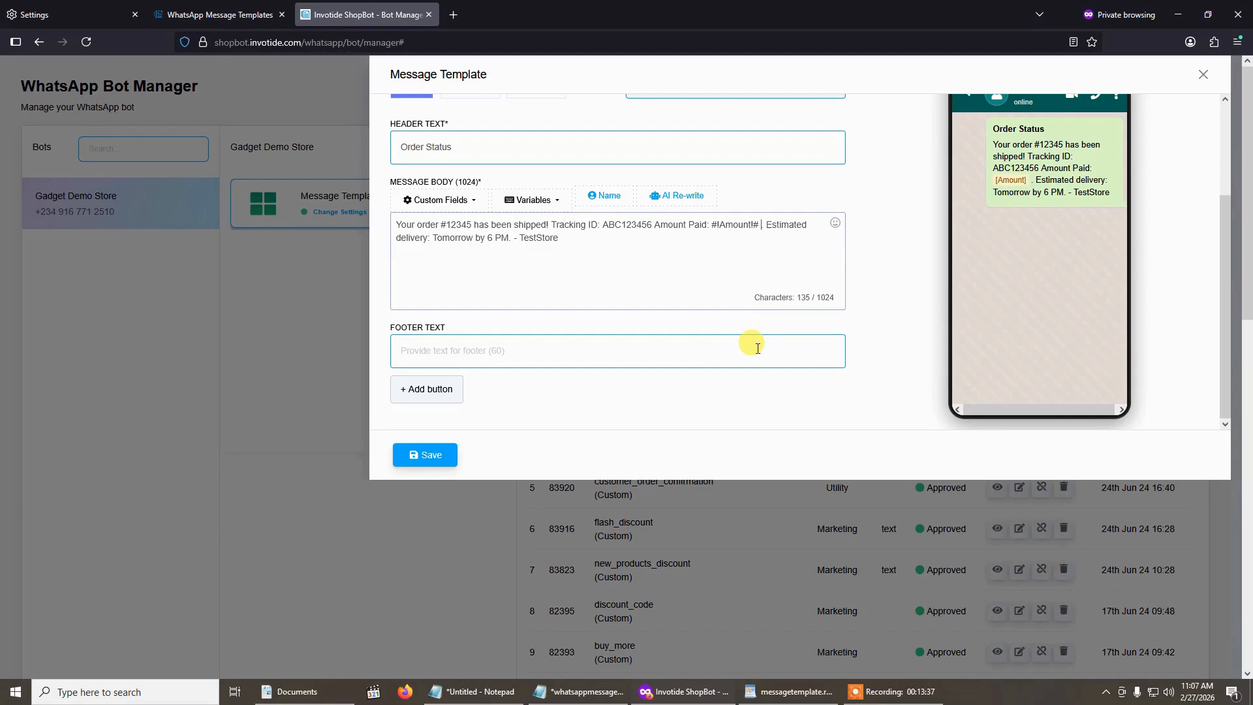
scroll(585, 274, up, 1)
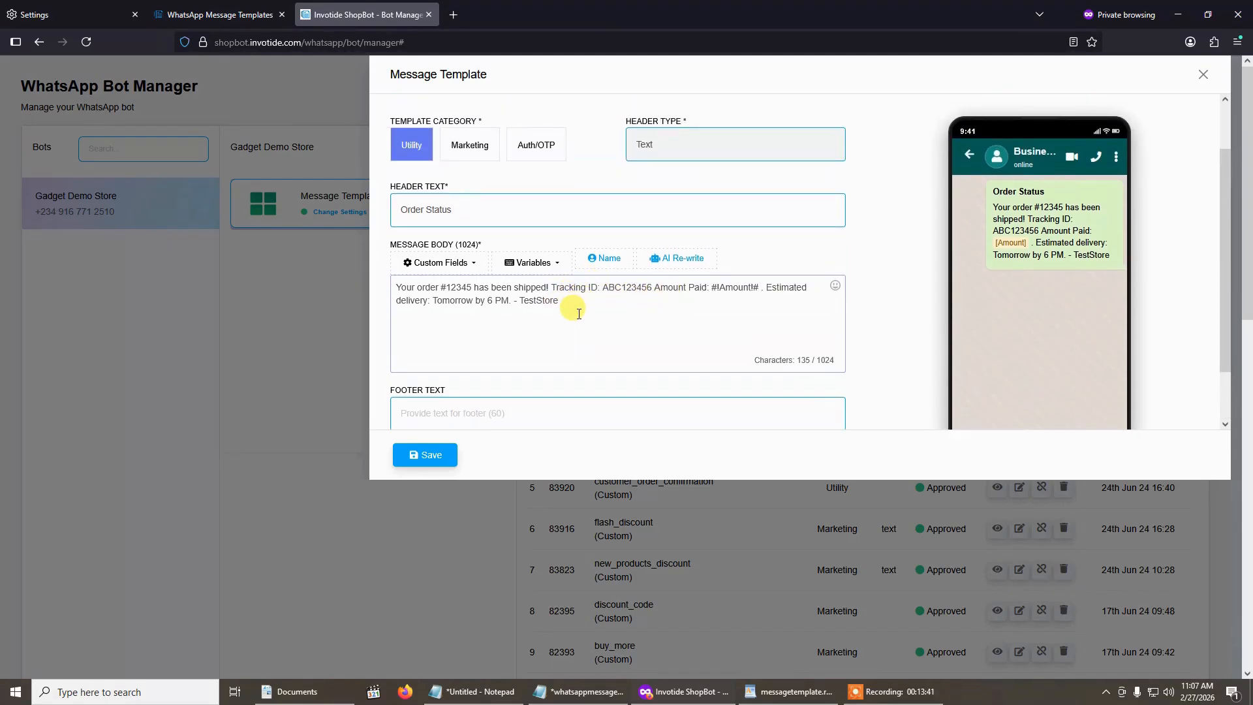
scroll(579, 314, up, 1)
scroll(579, 315, down, 2)
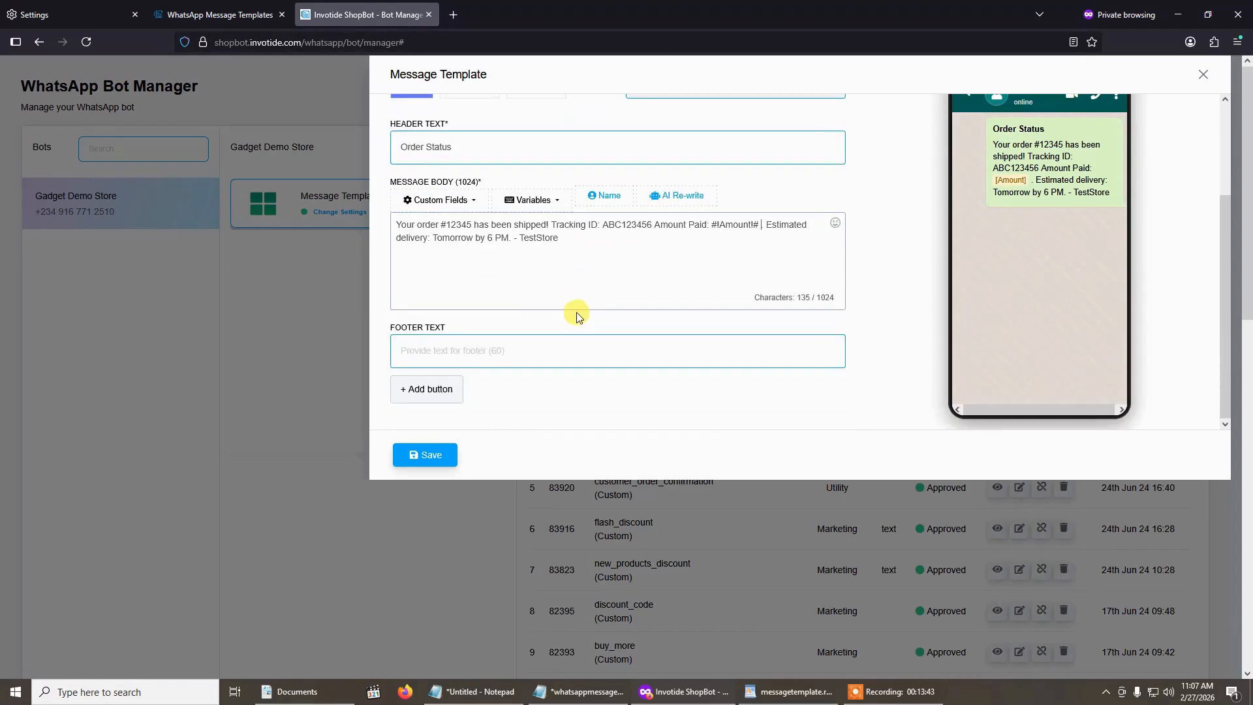
click(429, 454)
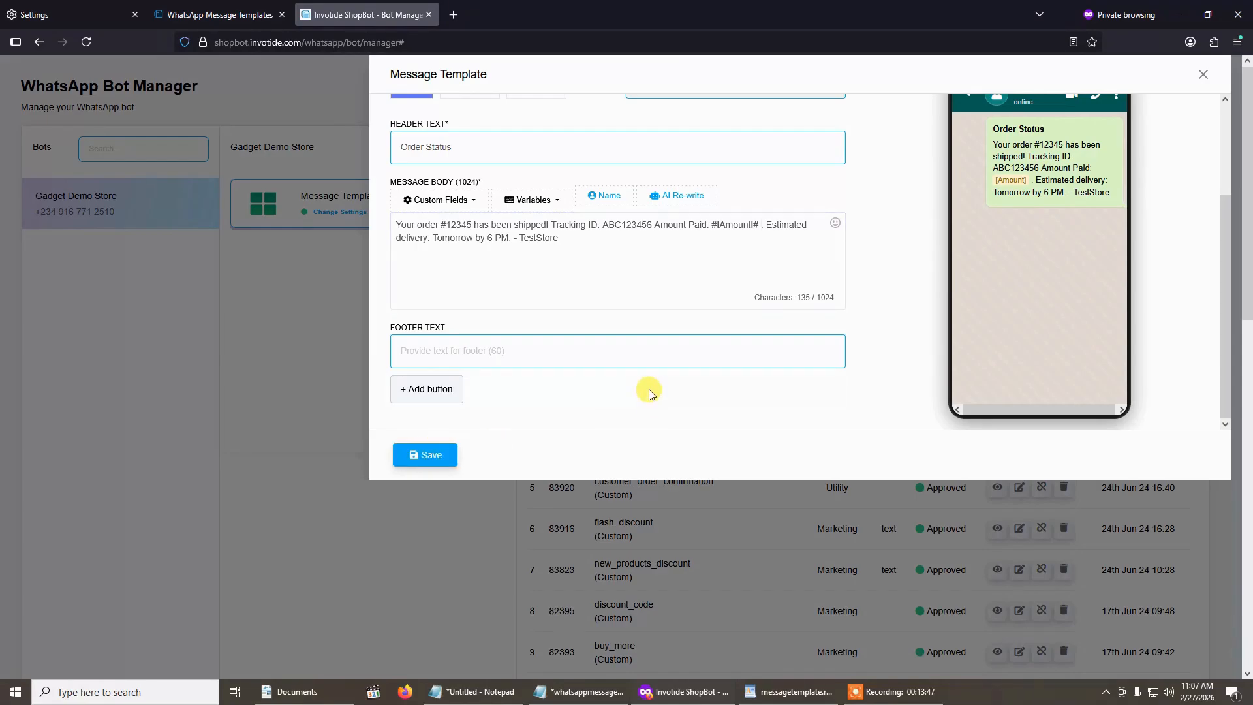
scroll(649, 390, up, 2)
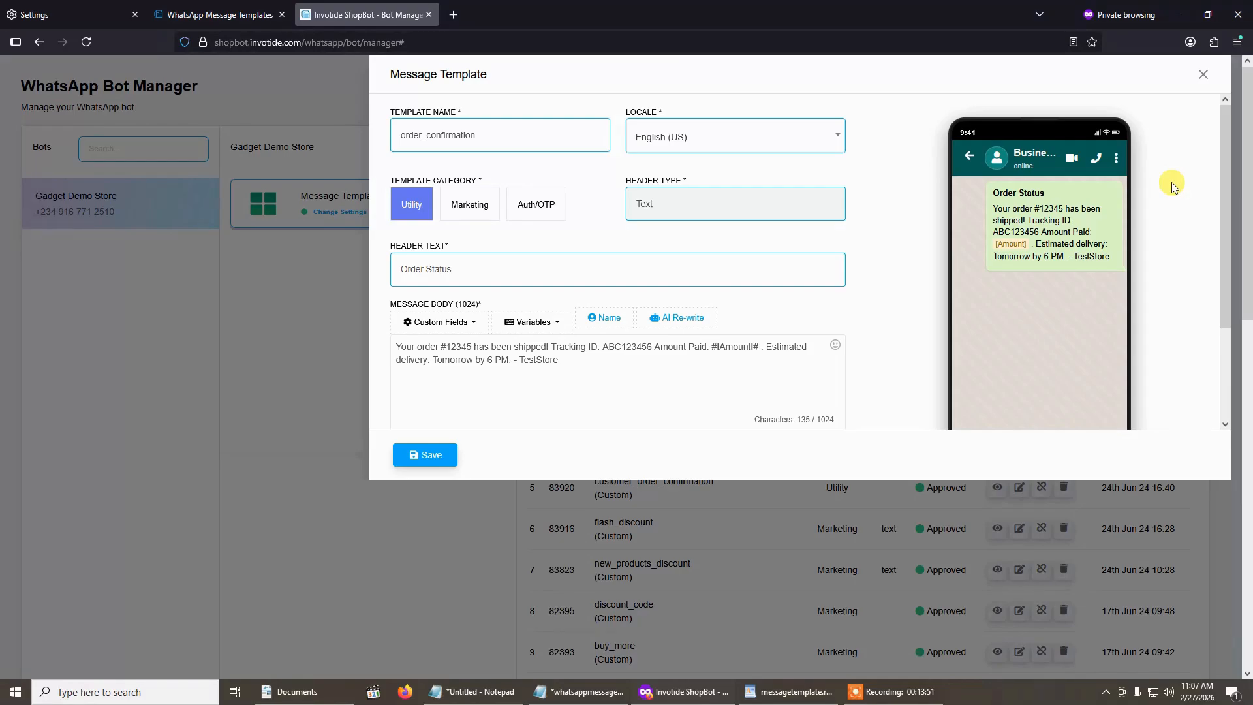
click(1204, 75)
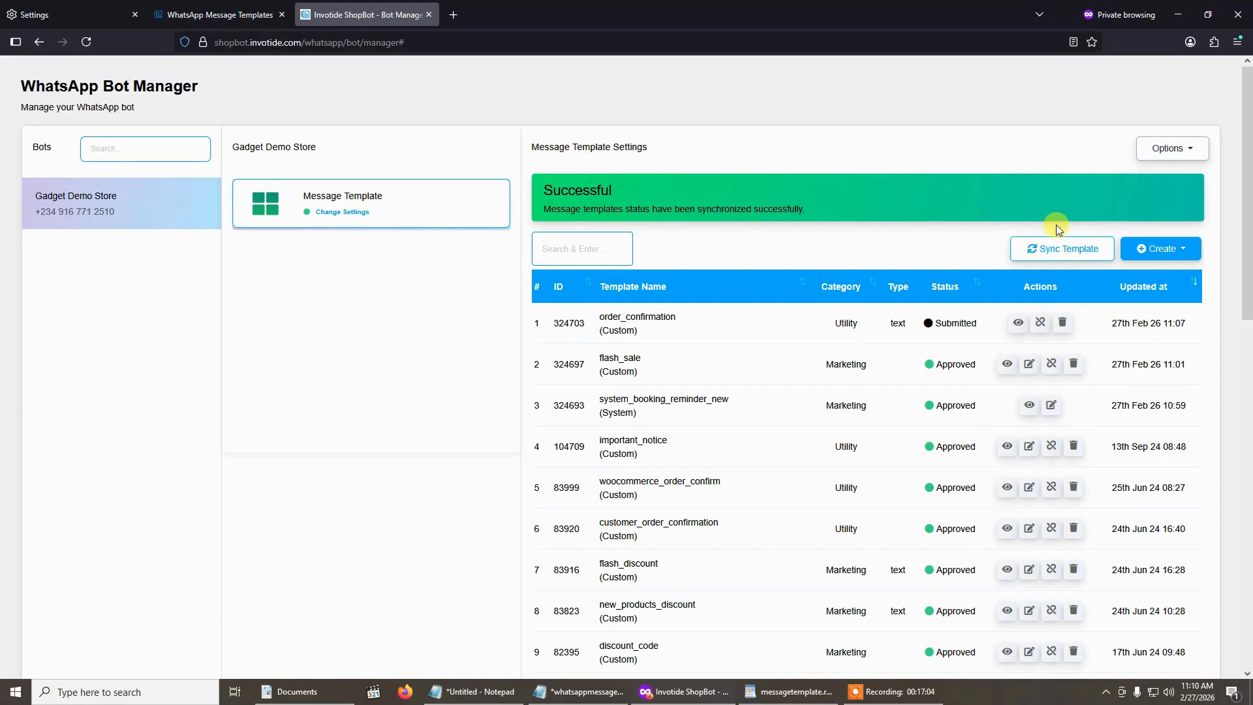
click(1060, 259)
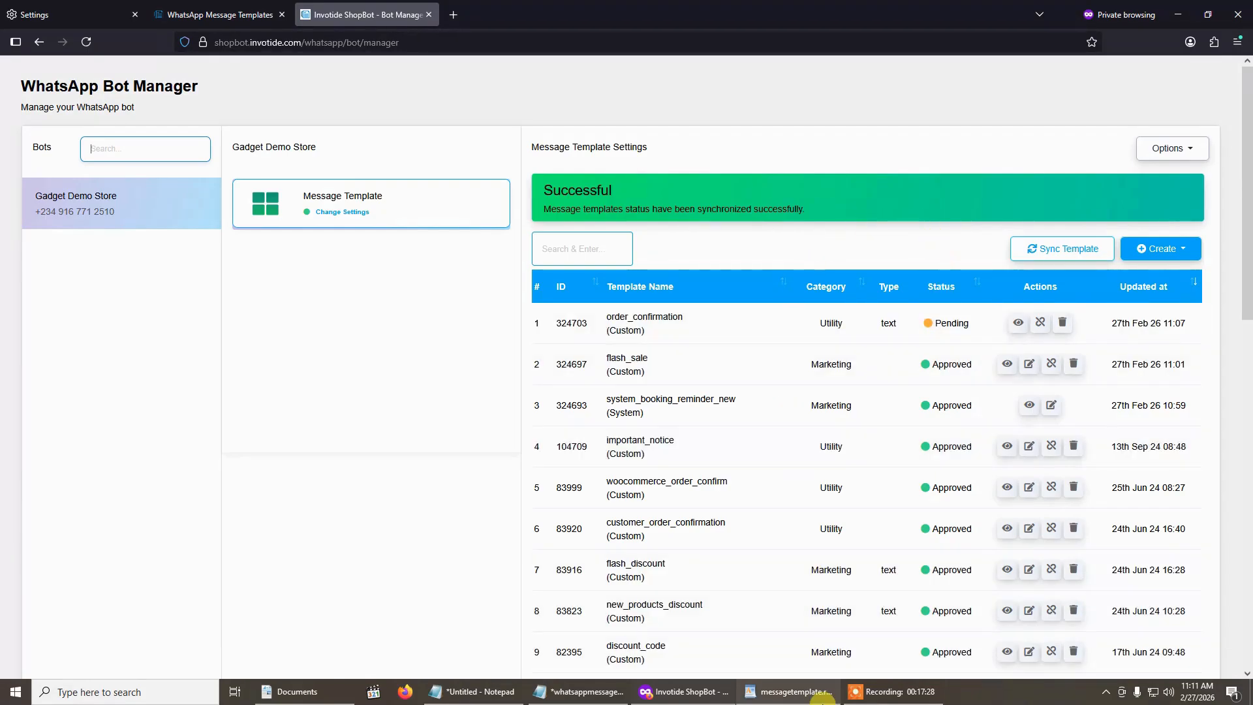
- Switch to messagetemplate.rtf in WordPad, copy the authentication template message, and minimize the document
click(821, 700)
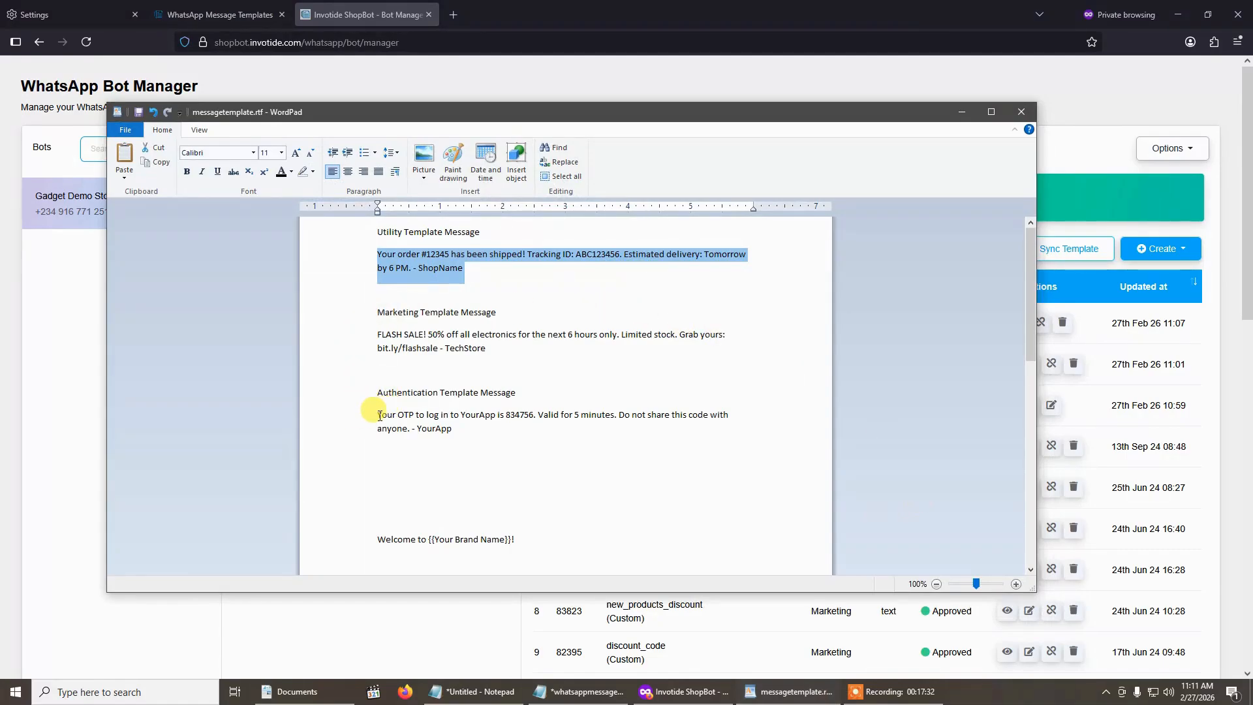
drag(380, 415, 464, 427)
click(962, 114)
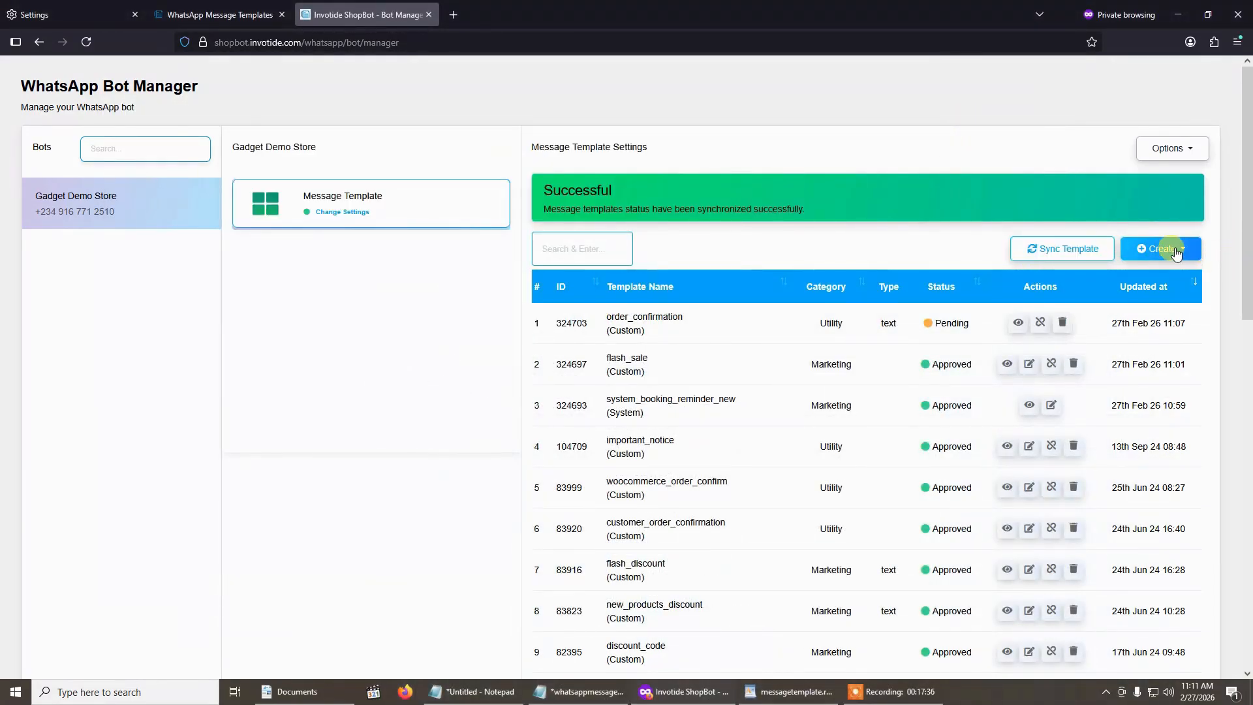
- Create a mixed template named login_otp in the Auth/OTP category
click(1175, 252)
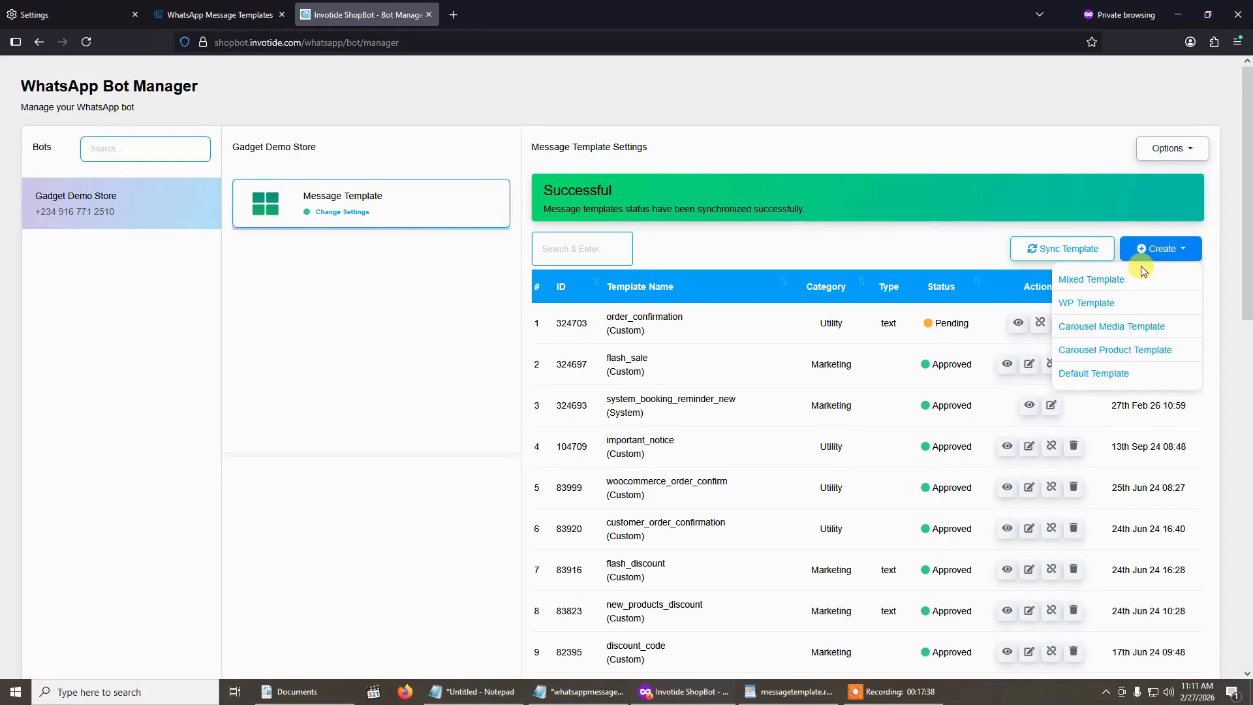
click(1104, 281)
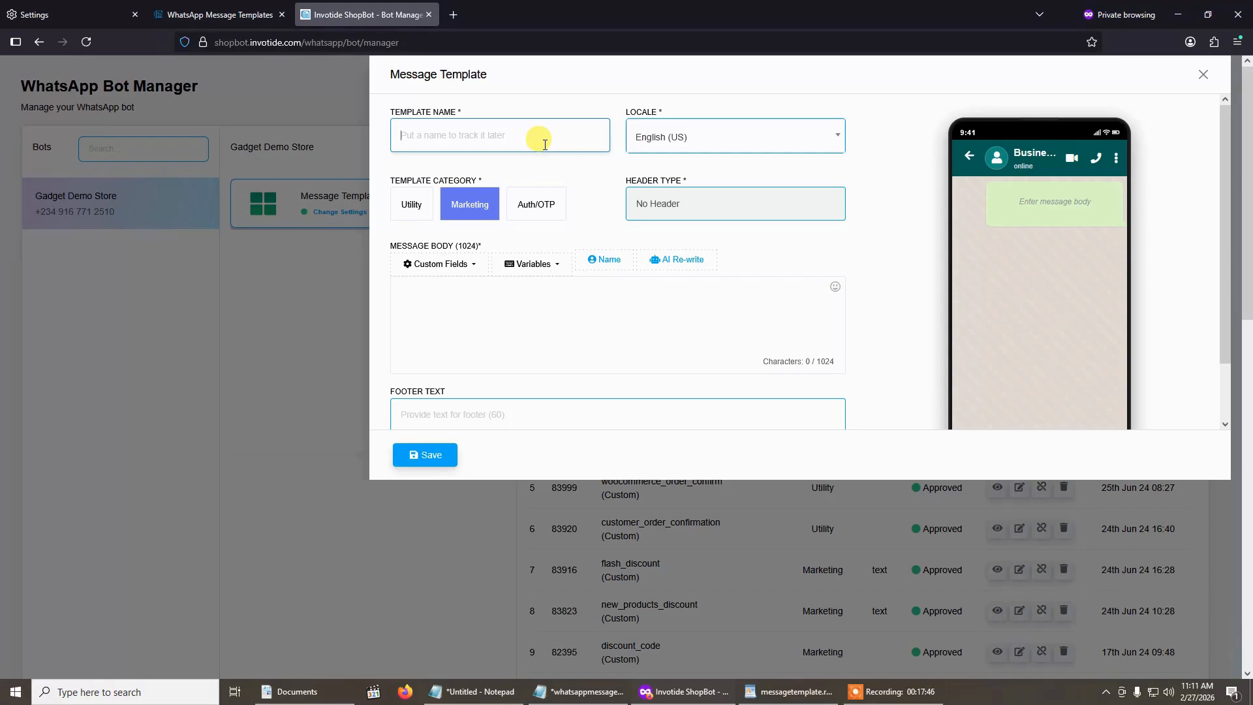
click(546, 143)
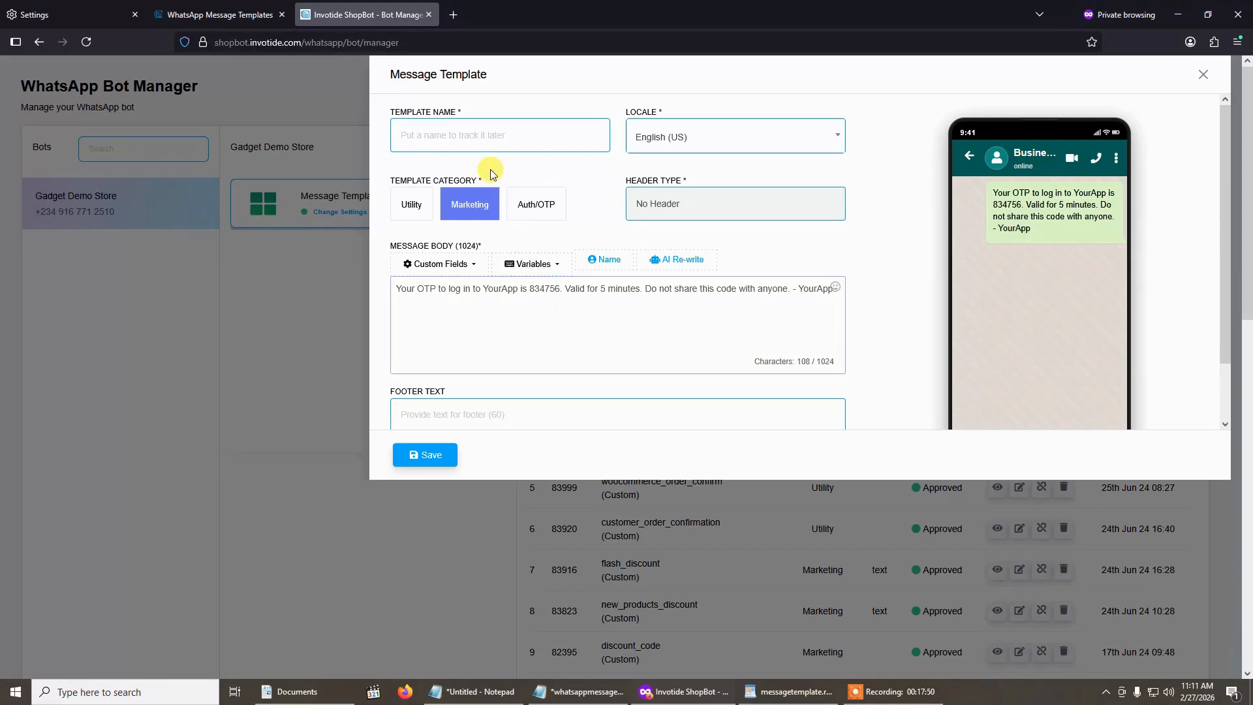
click(485, 146)
text(login_otp)
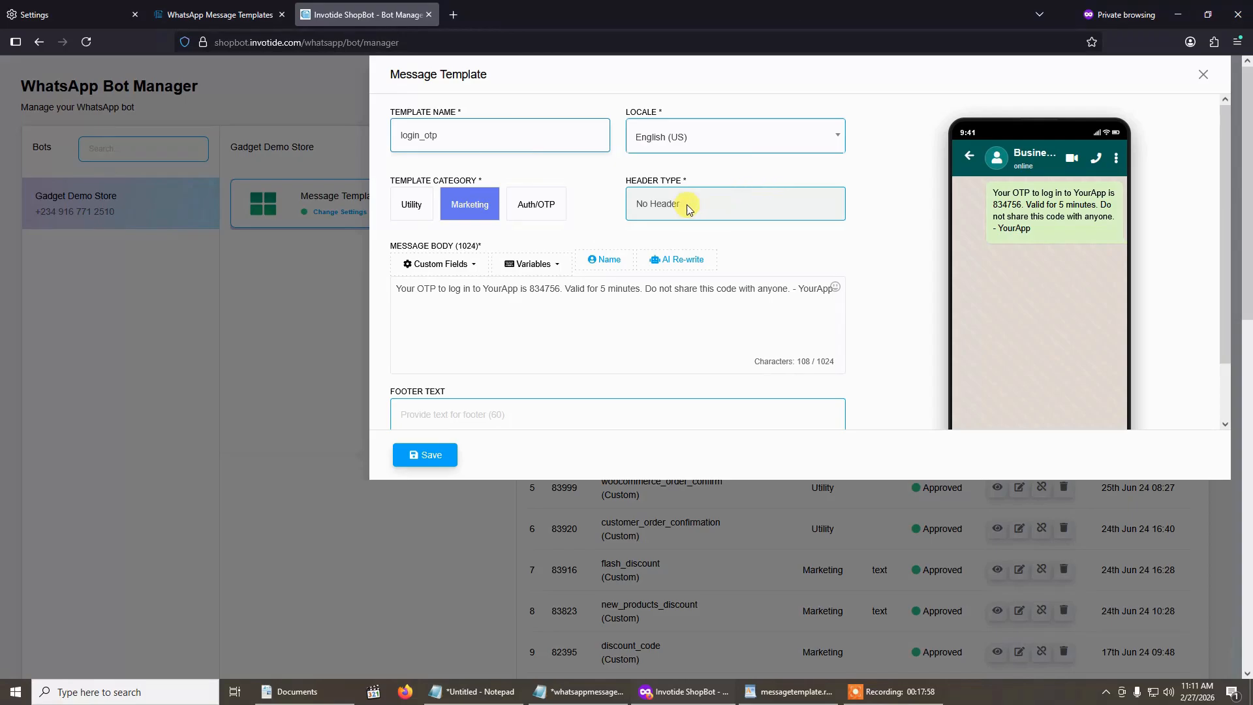
click(539, 206)
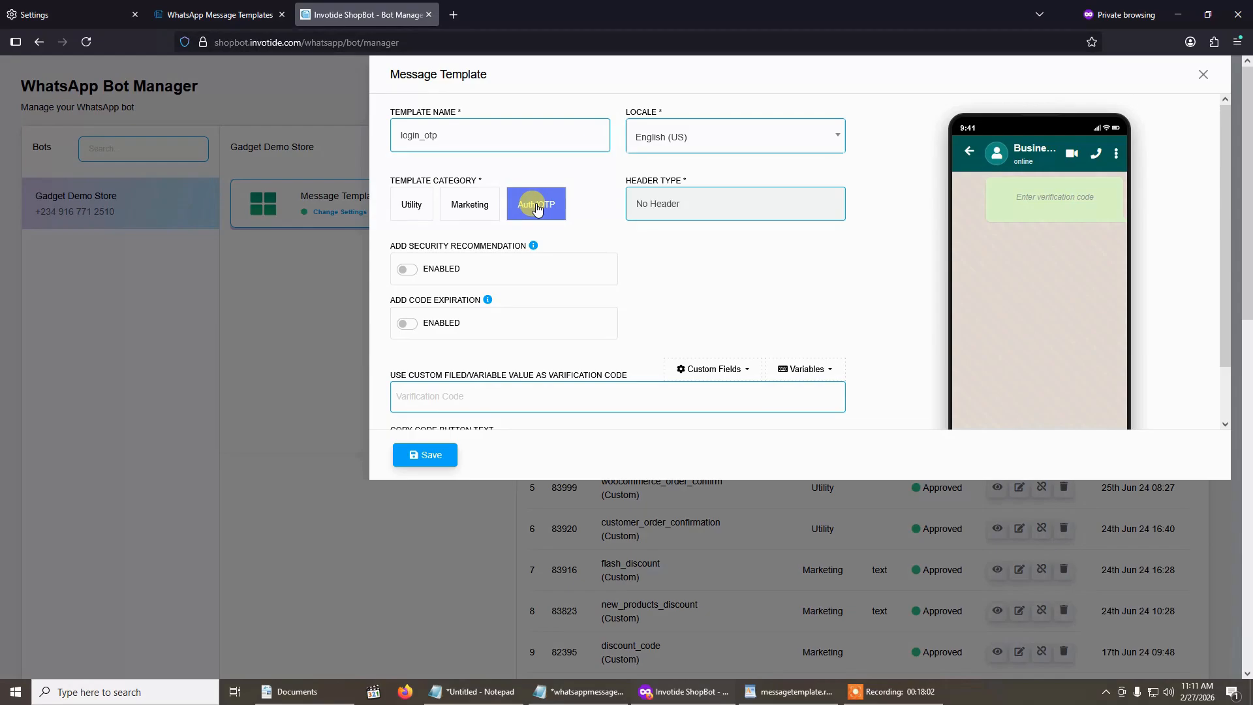
- Try the security recommendation and code expiration options on and off, and read their help notes
scroll(568, 209, down, 1)
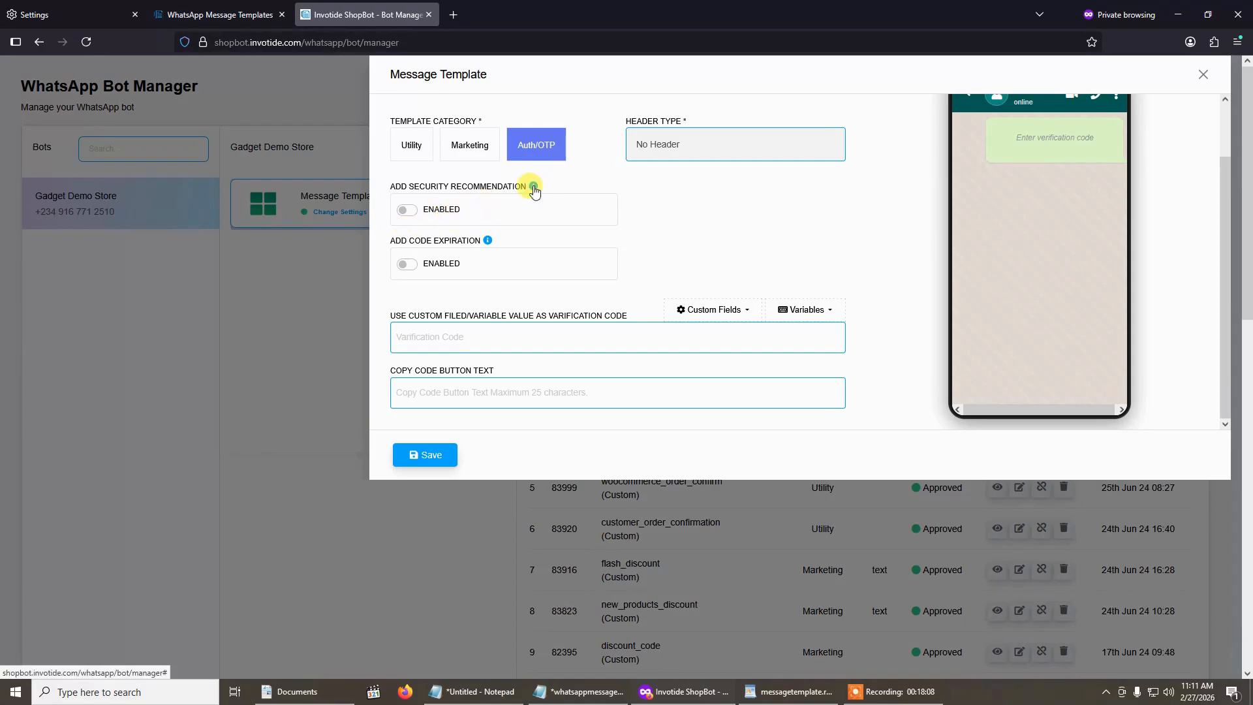
scroll(532, 191, up, 1)
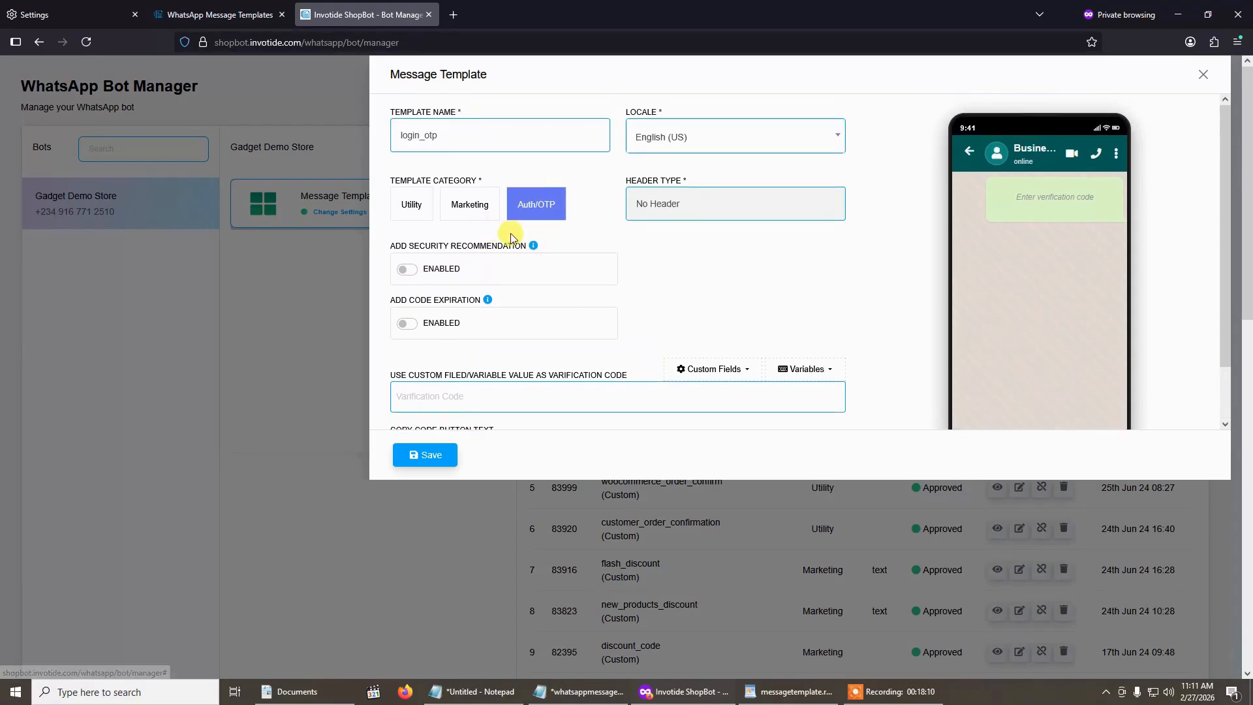
mouse_move(535, 251)
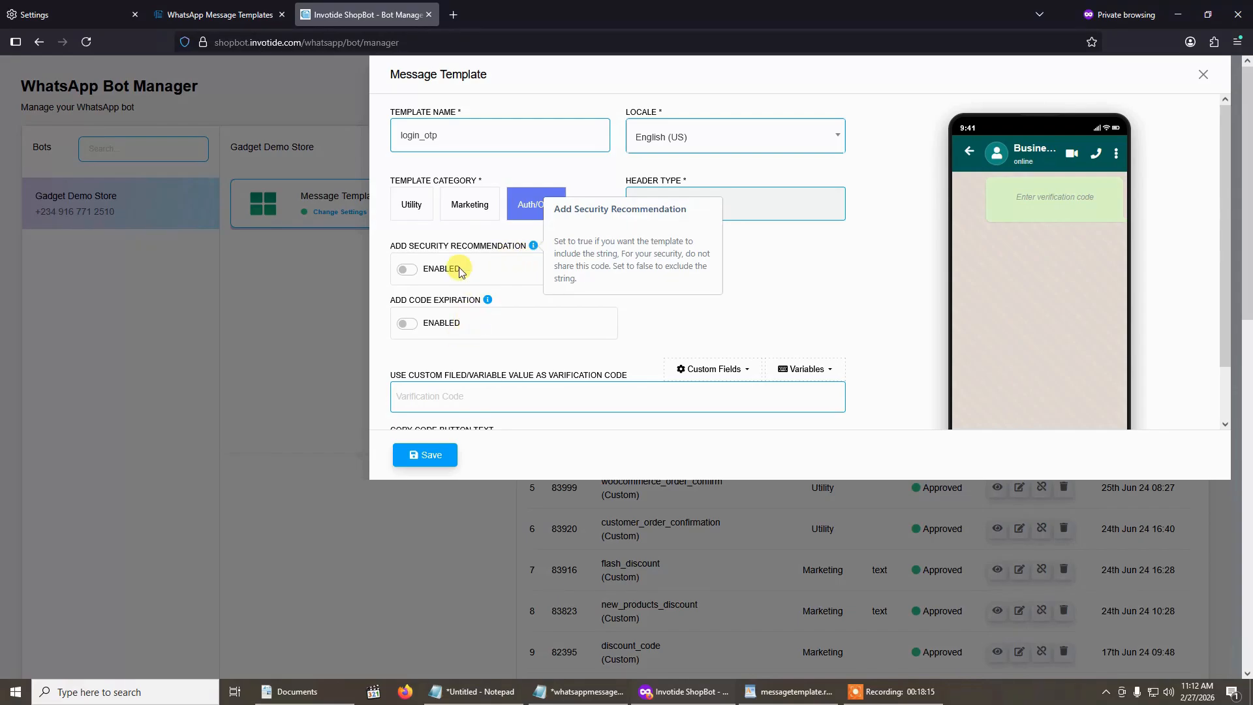
click(407, 324)
click(405, 270)
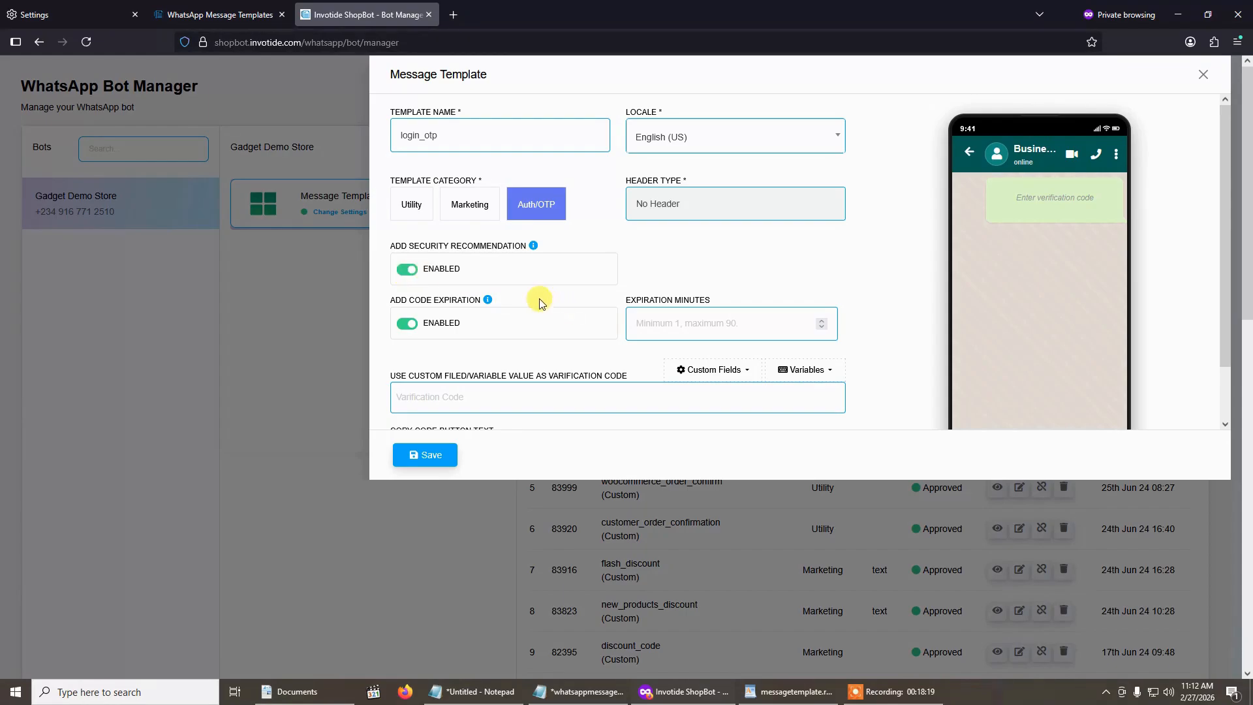
click(533, 248)
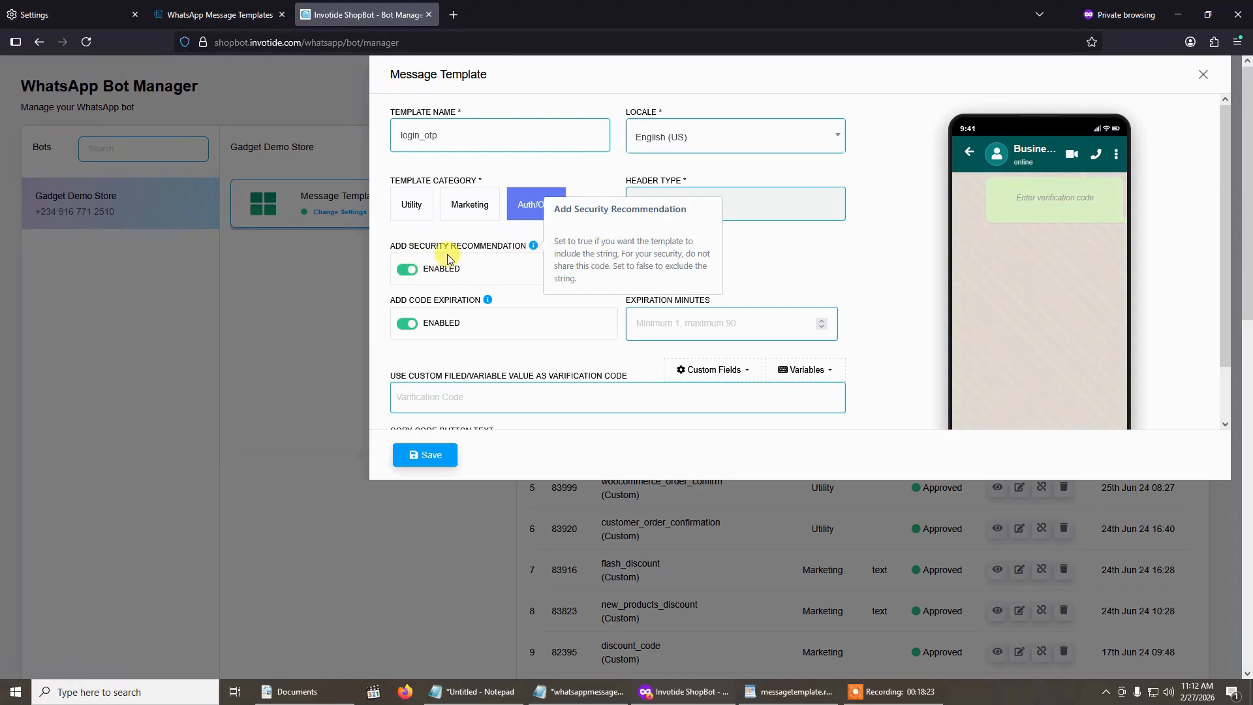
click(420, 274)
click(408, 323)
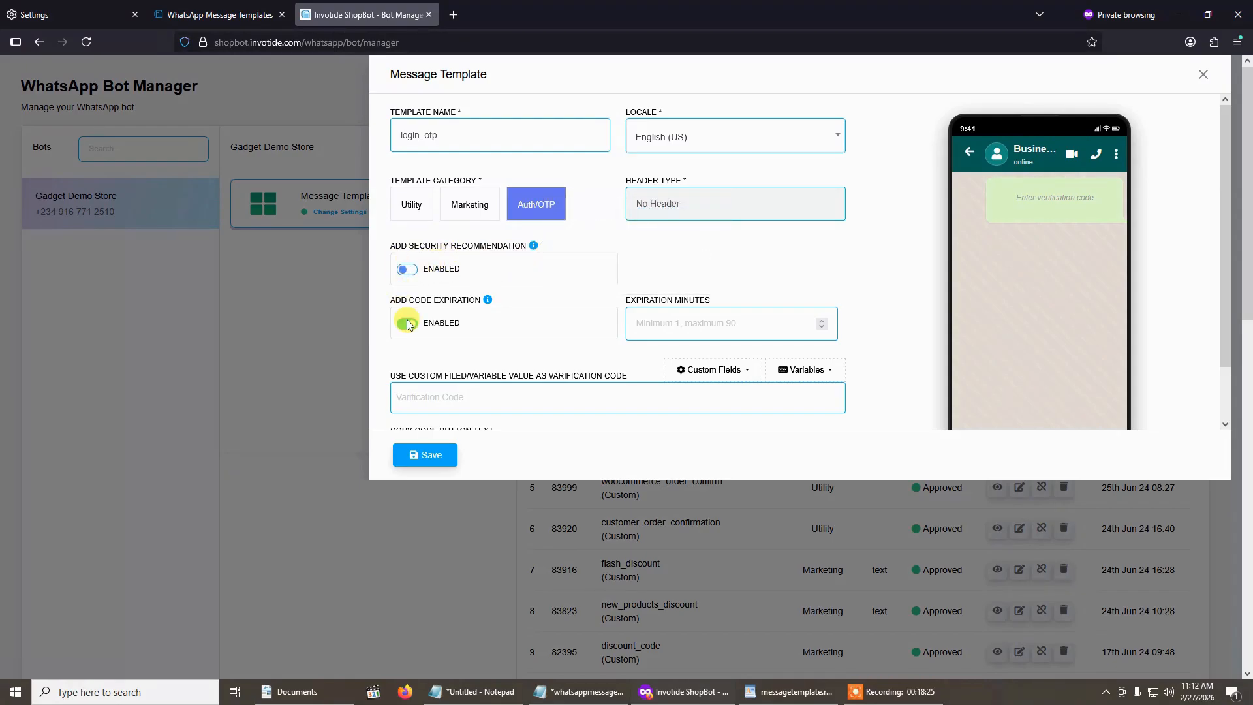
click(488, 301)
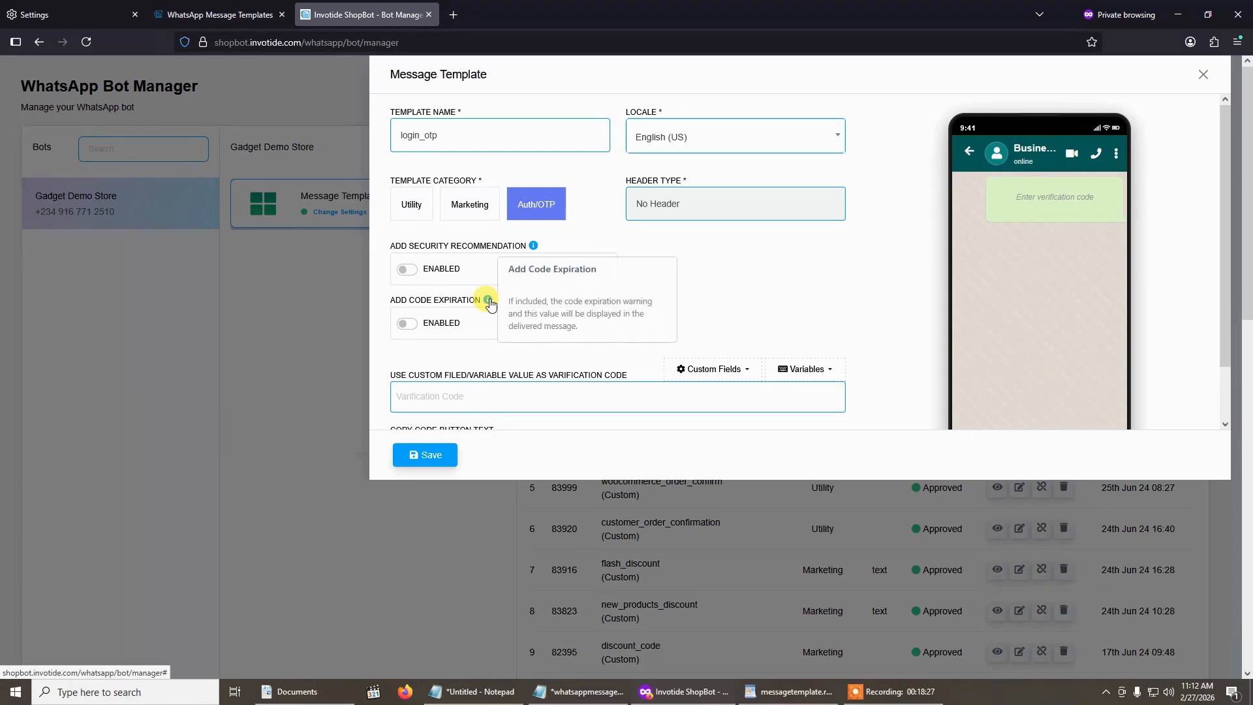
- Paste the copied OTP login message into the template's verification code field
scroll(486, 297, down, 1)
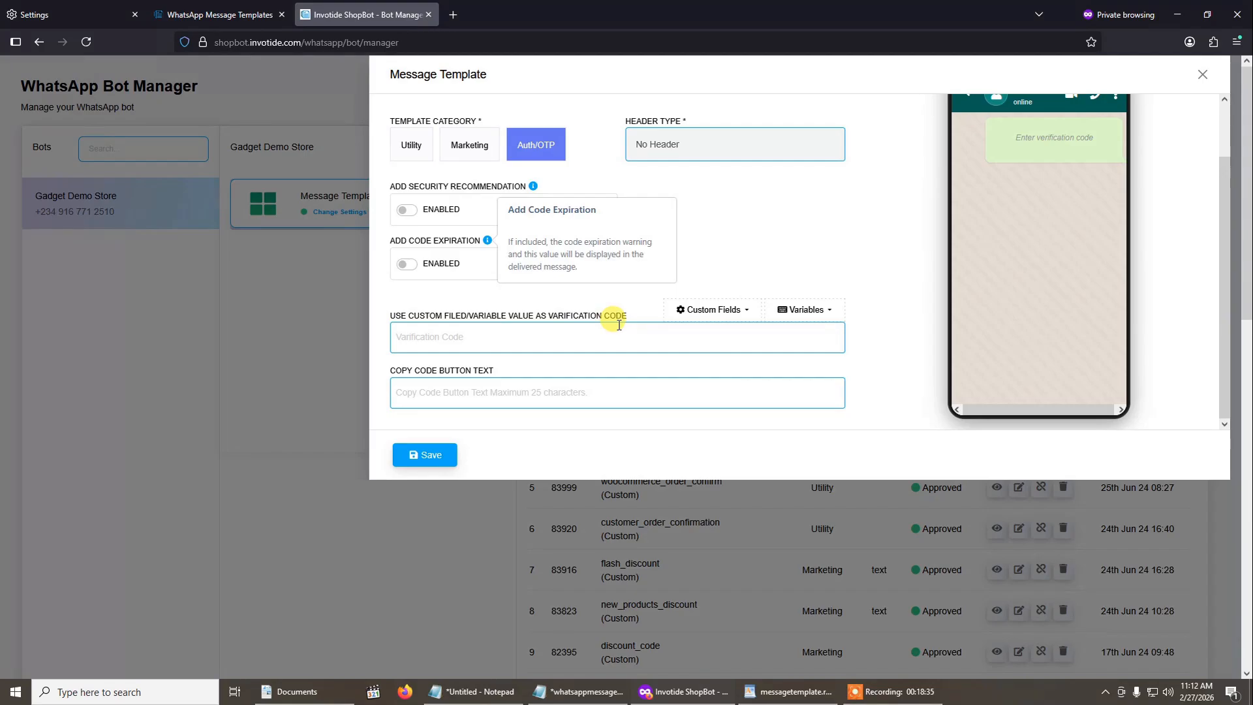
scroll(619, 325, down, 2)
scroll(612, 322, up, 1)
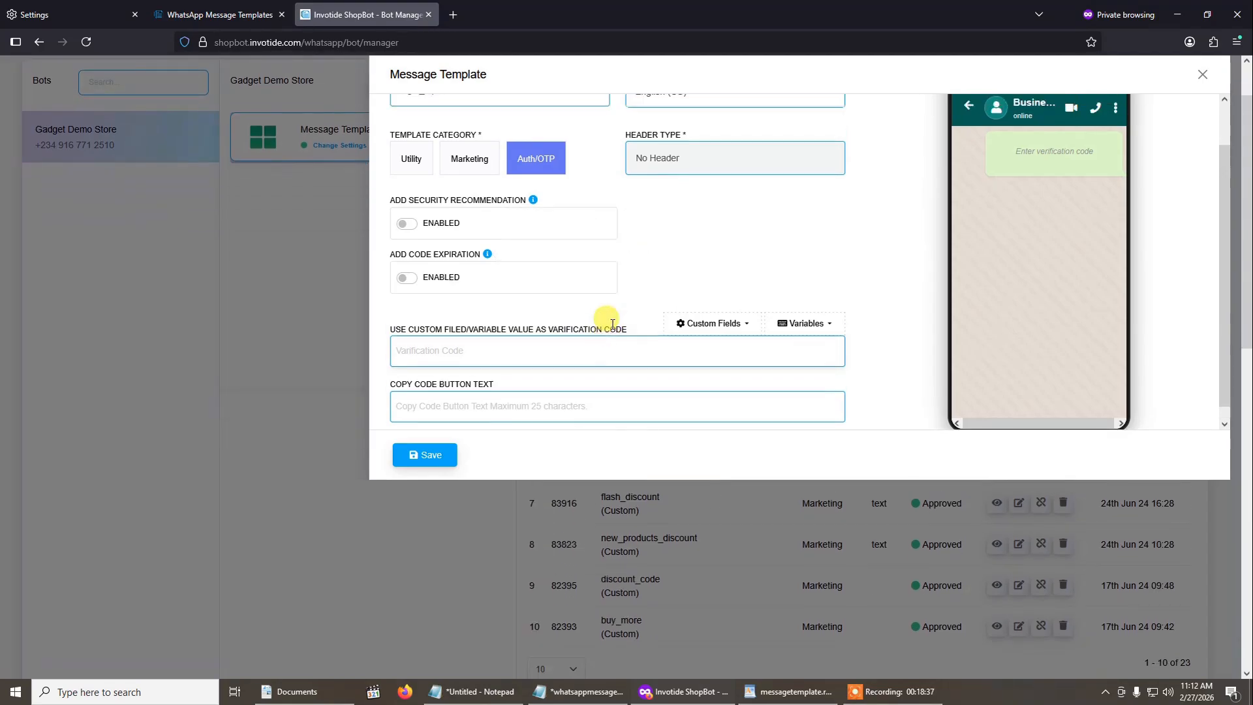
scroll(612, 323, up, 1)
scroll(612, 326, down, 1)
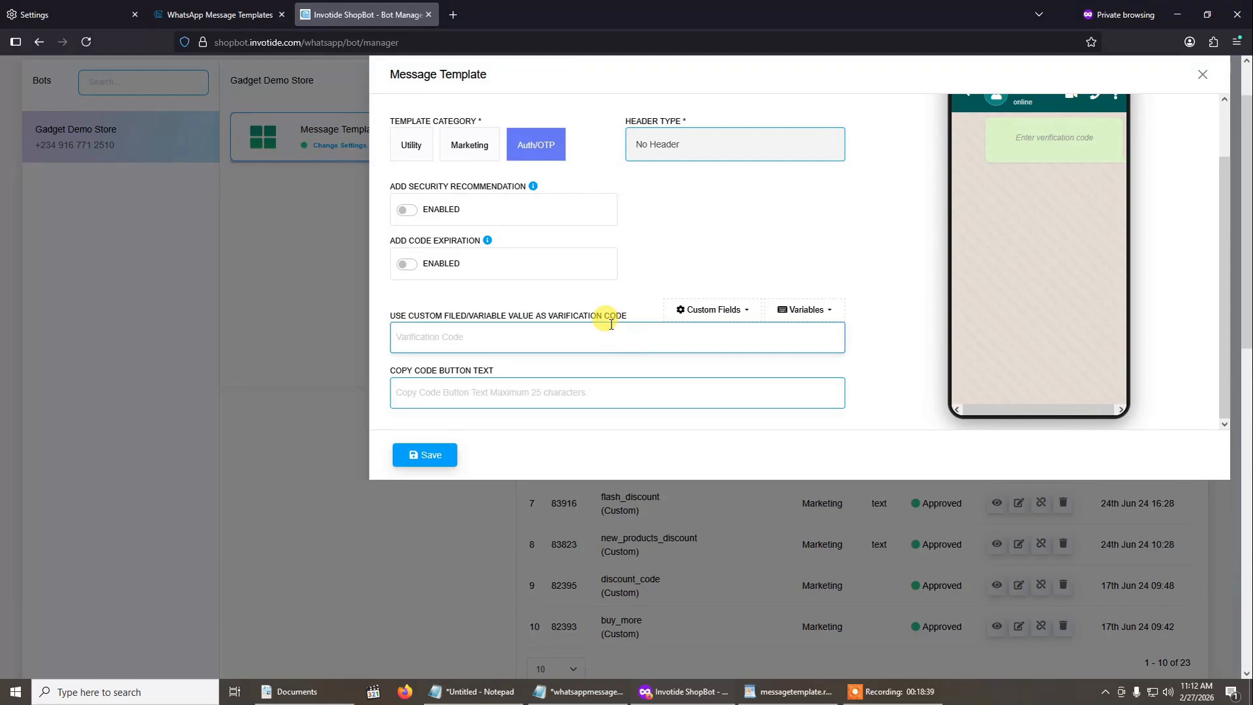
text(Your OTP to log in to YourApp is 834756. Valid for 5 minutes. Do not share this code with anyone. - YourApp)
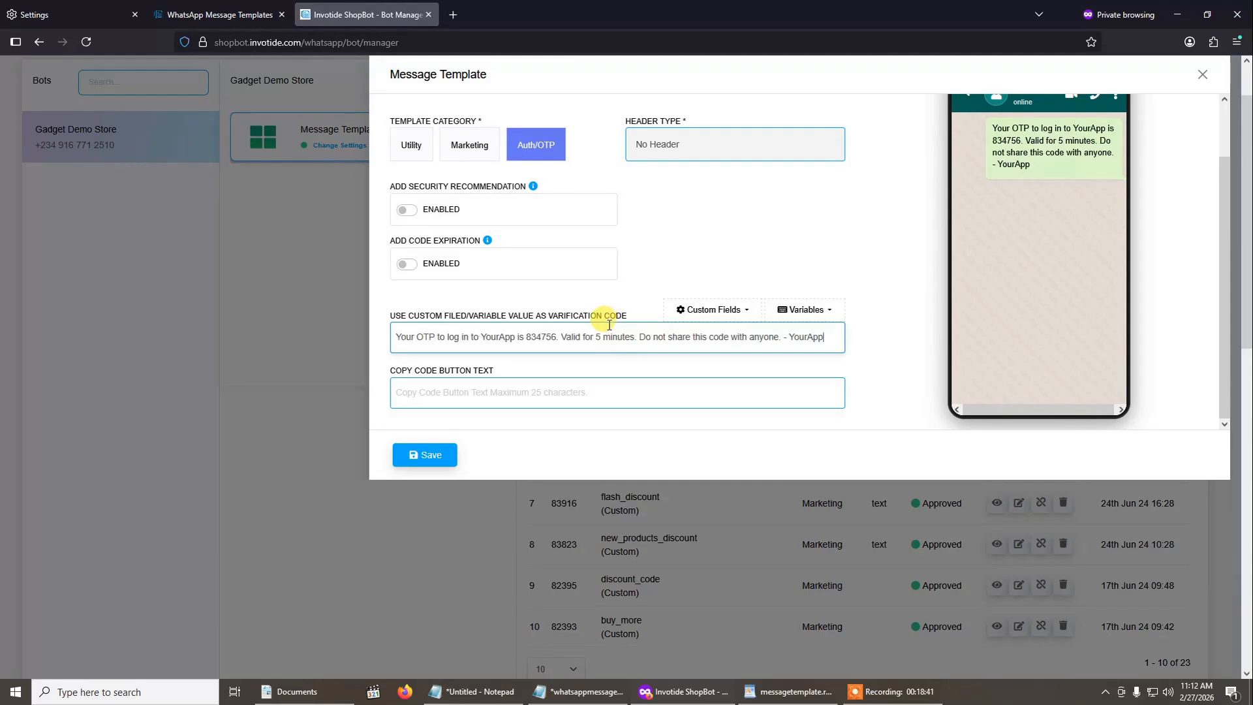
scroll(581, 312, up, 1)
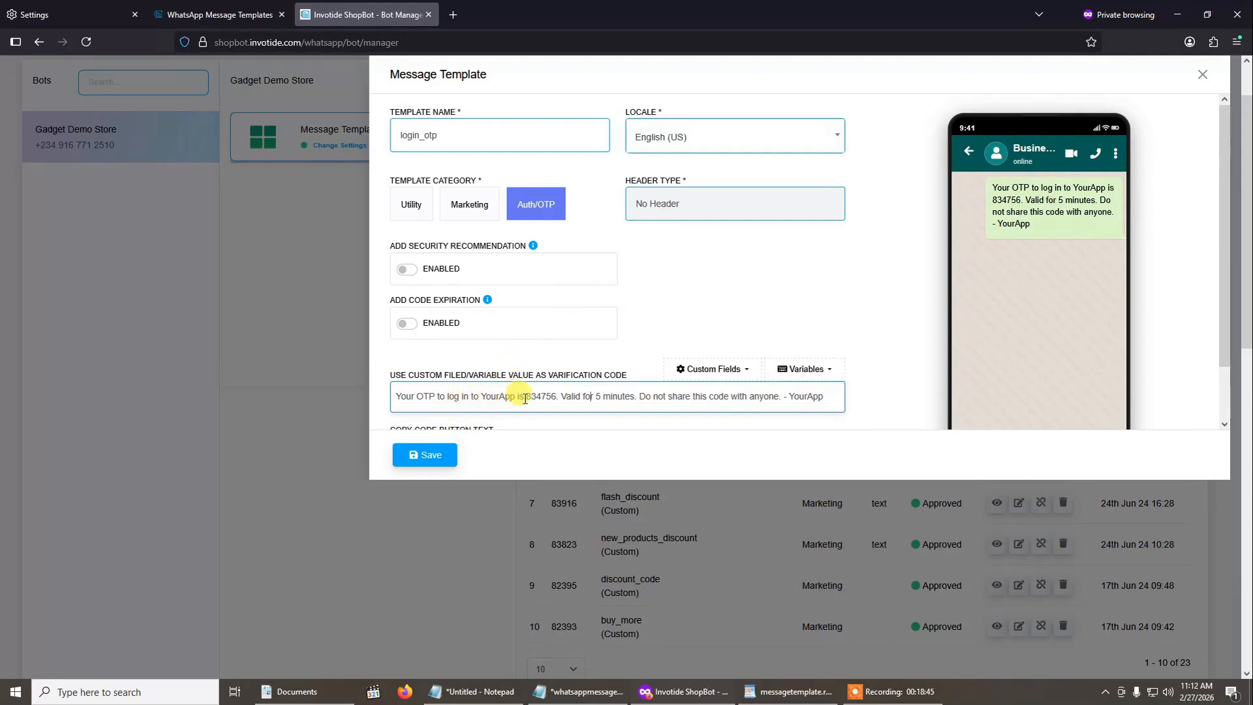
- Trim the OTP message in the verification code field down to the numeric code alone
scroll(528, 398, down, 1)
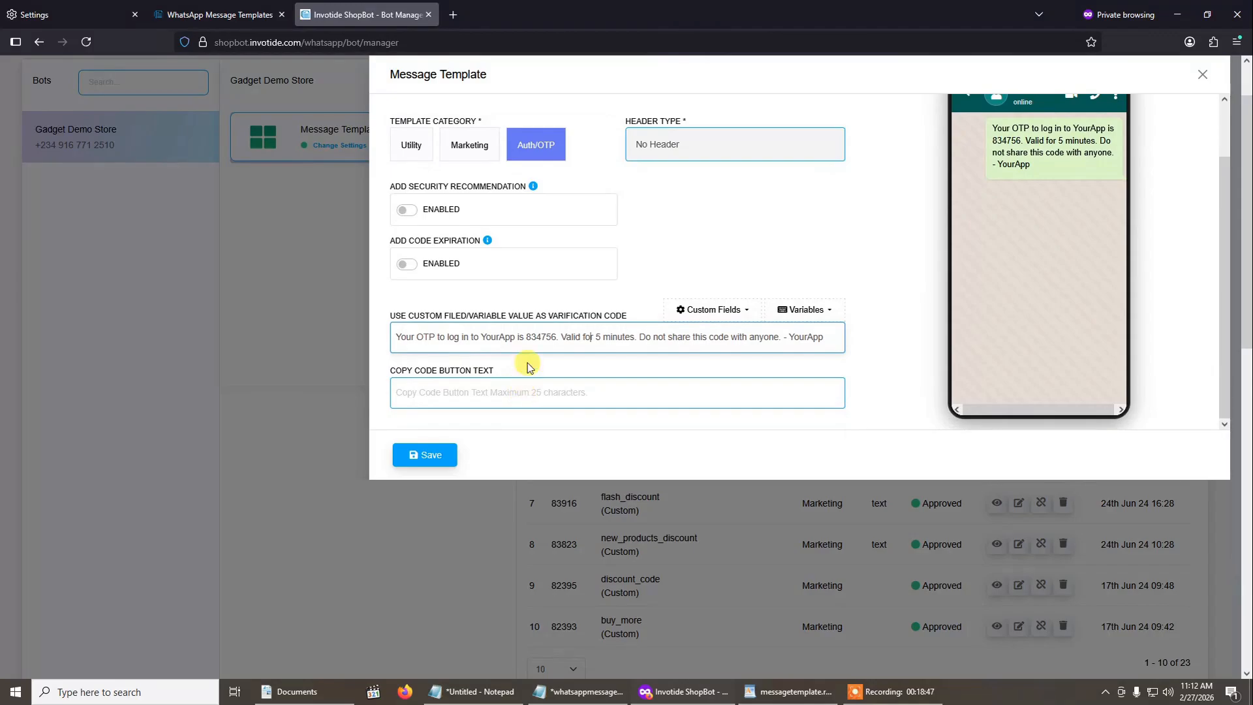
drag(520, 337, 295, 329)
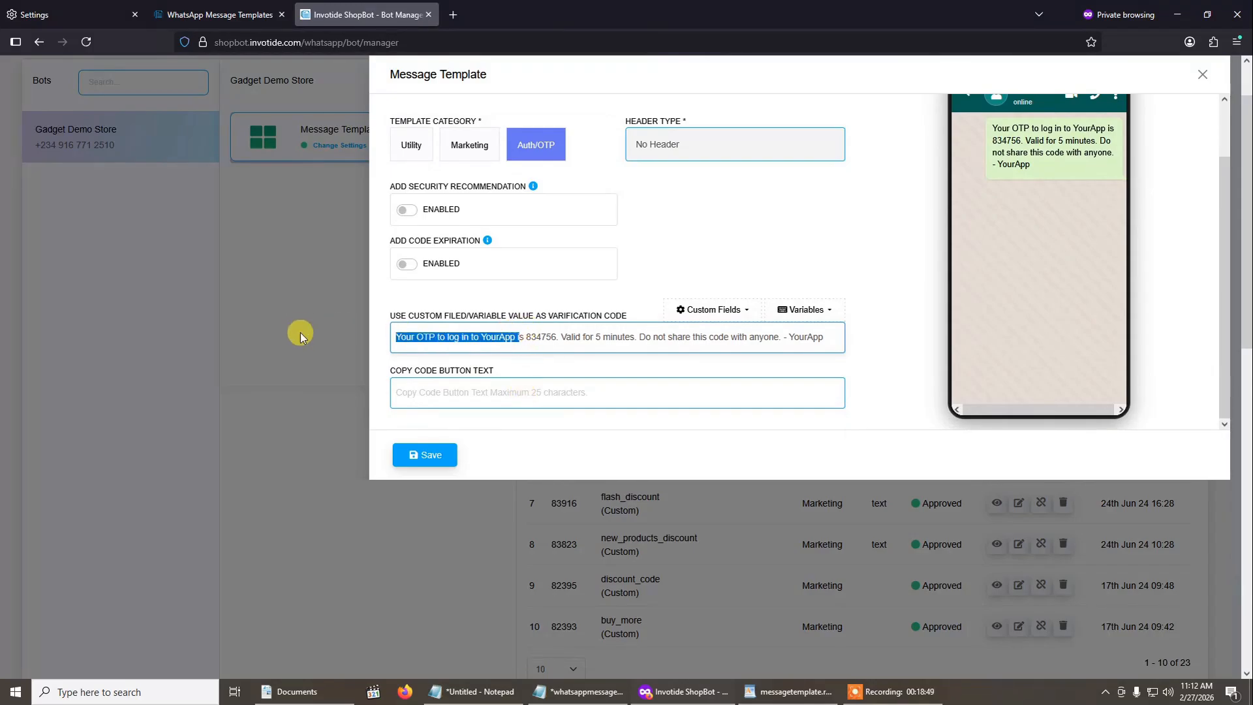
key(Delete)
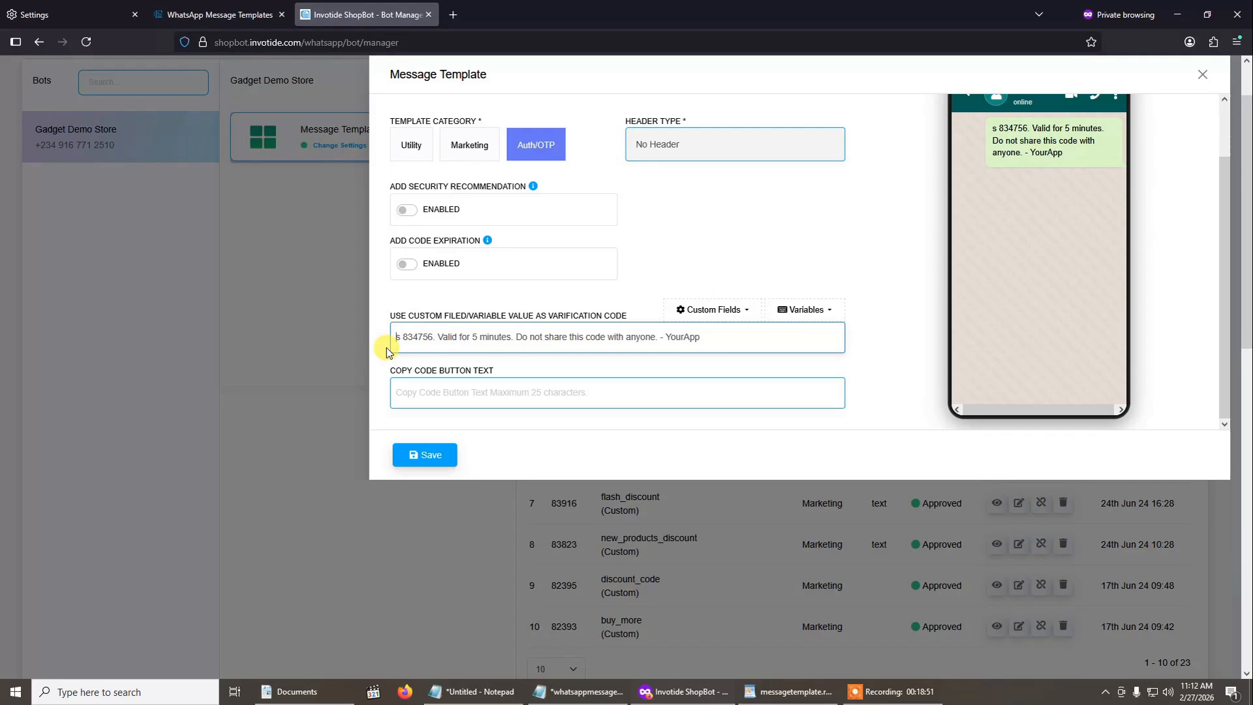
key(Delete)
key(Delete)
drag(428, 340, 749, 337)
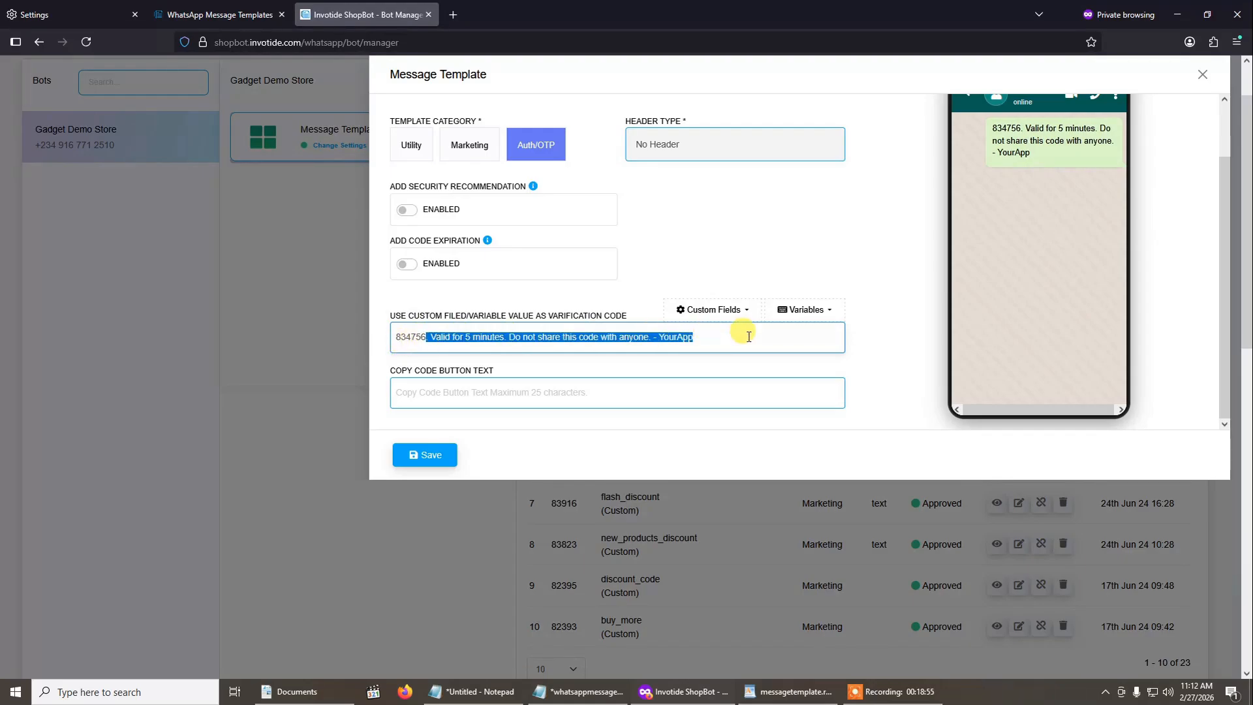
key(Delete)
- Try Test as the copy code button text and replace it with Copy
click(649, 389)
text(Te)
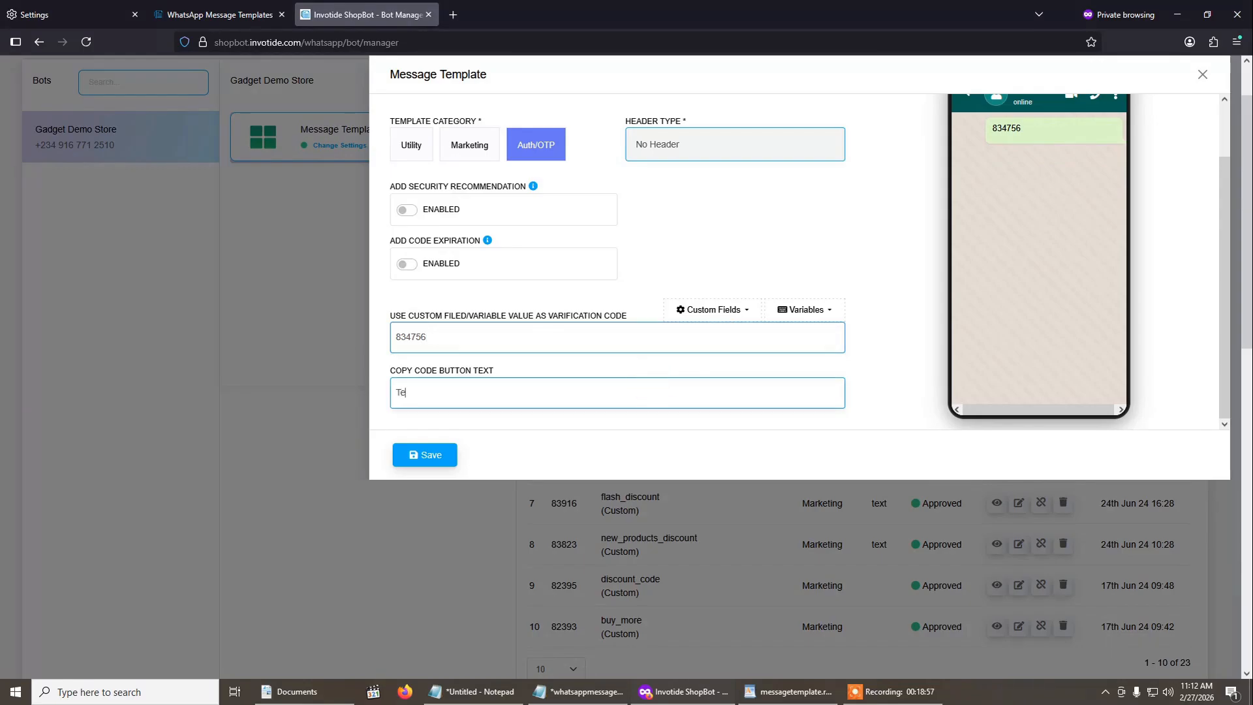
text(st)
drag(426, 387, 359, 393)
key(BackSpace)
text(Copy)
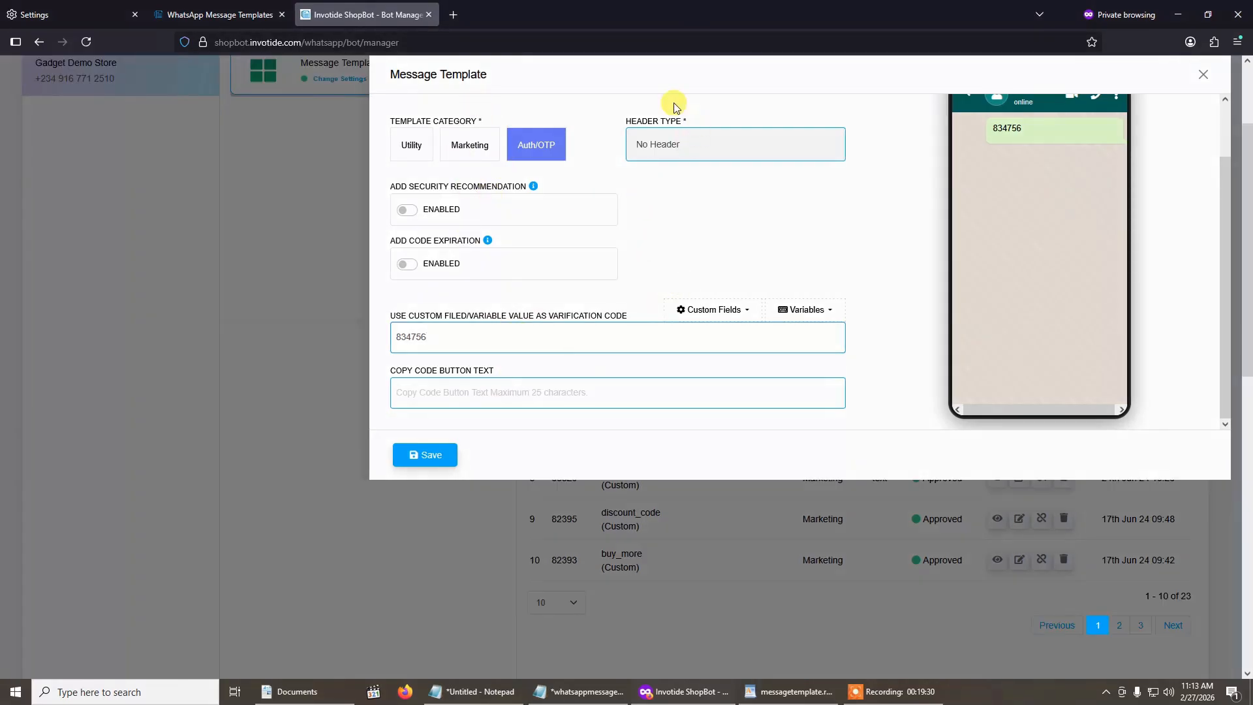
- Review the login_otp template form and close it without saving
scroll(545, 340, up, 1)
scroll(504, 331, down, 1)
scroll(496, 390, up, 1)
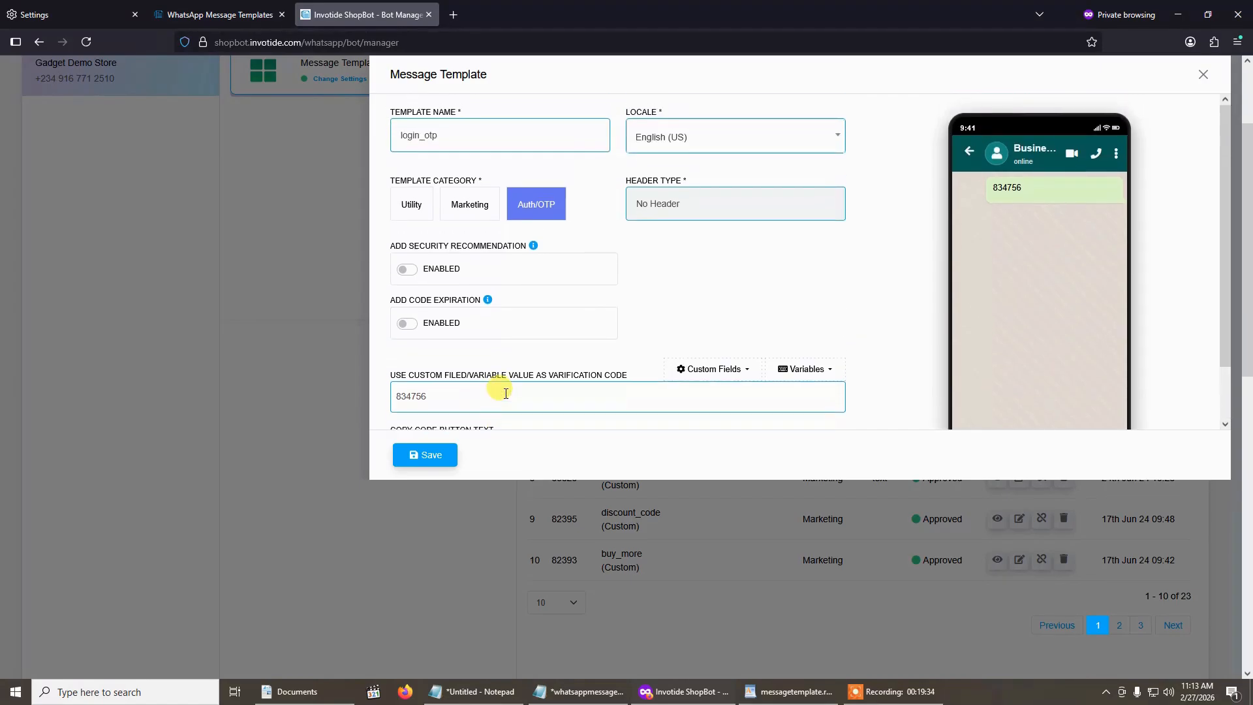
scroll(499, 385, down, 1)
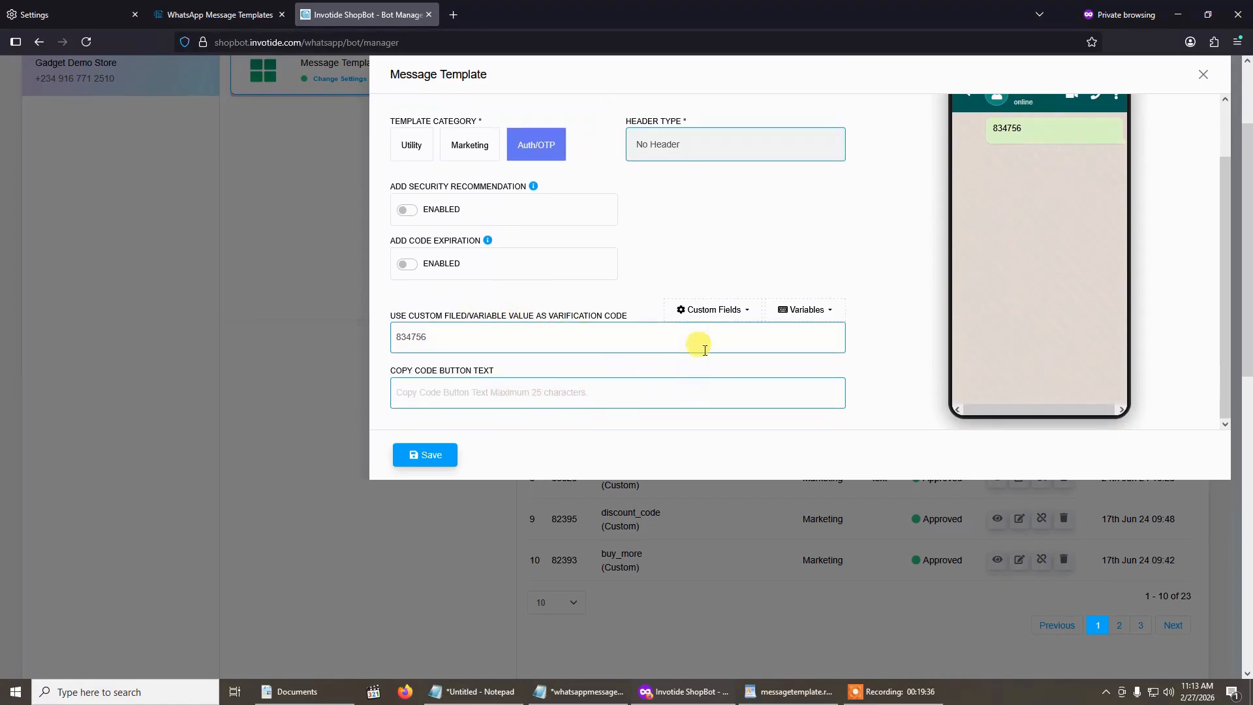
scroll(448, 358, up, 1)
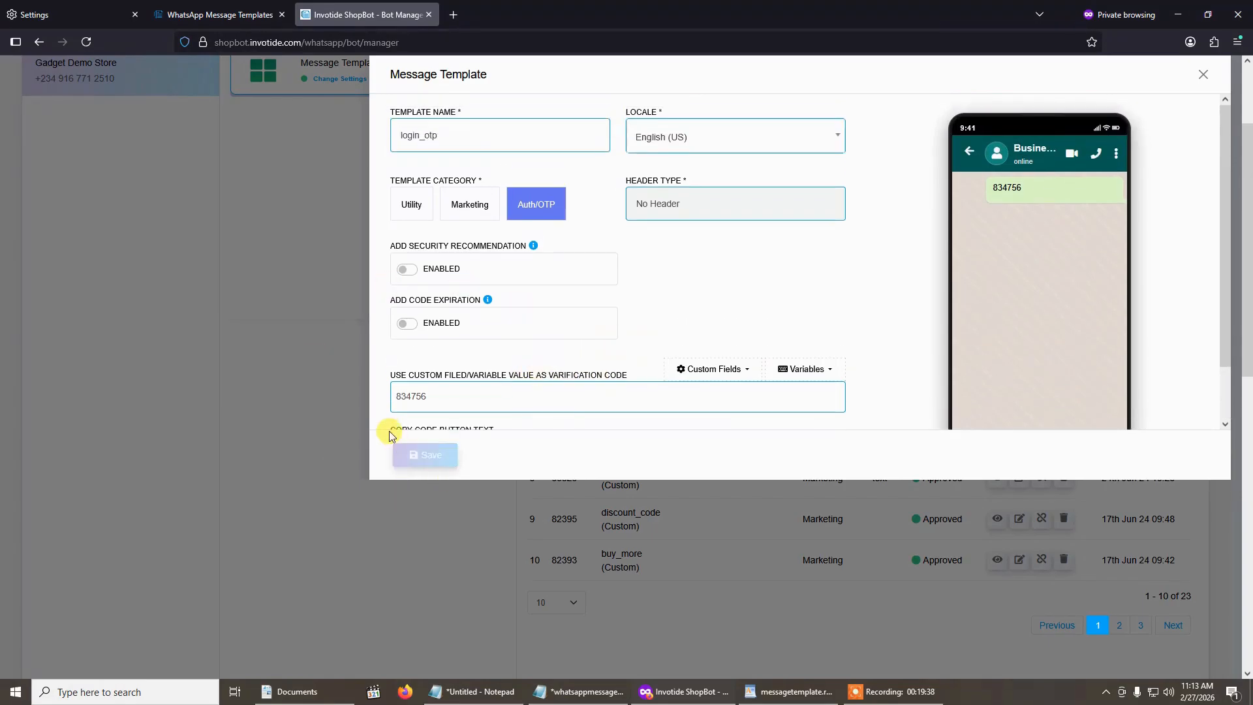
click(1203, 74)
scroll(896, 288, up, 2)
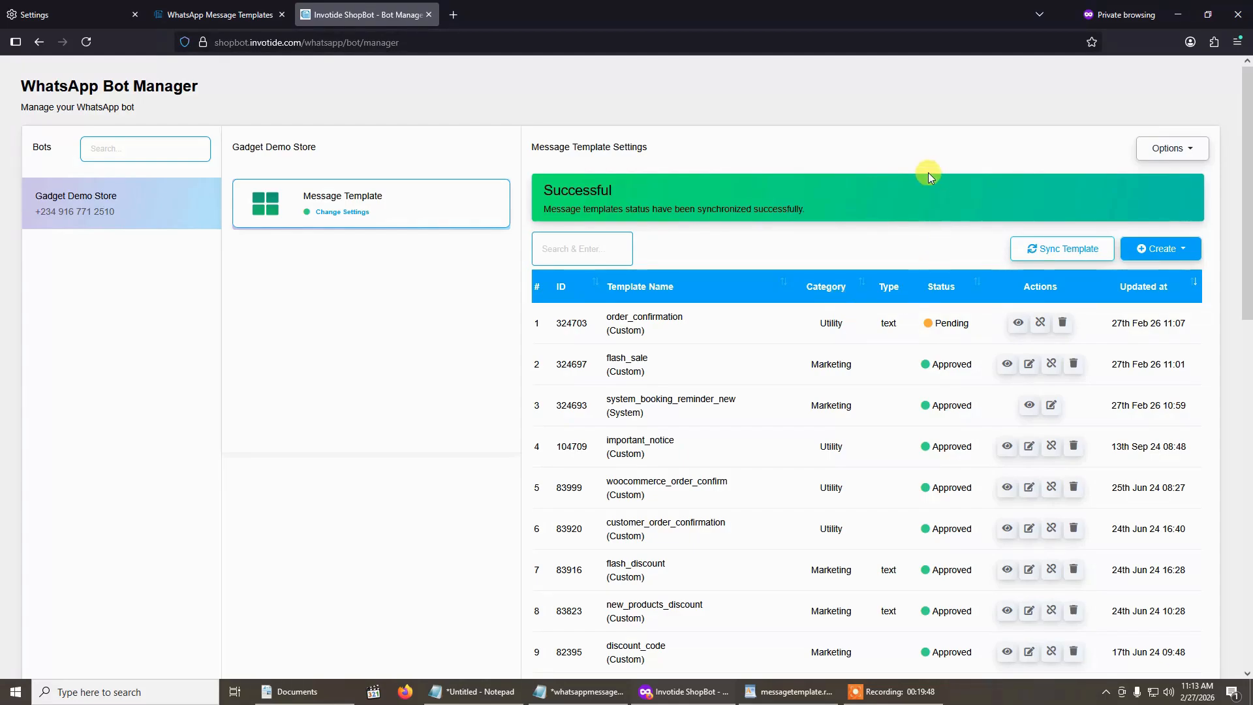
- Sync the message templates and review their approval statuses in the list
click(1065, 264)
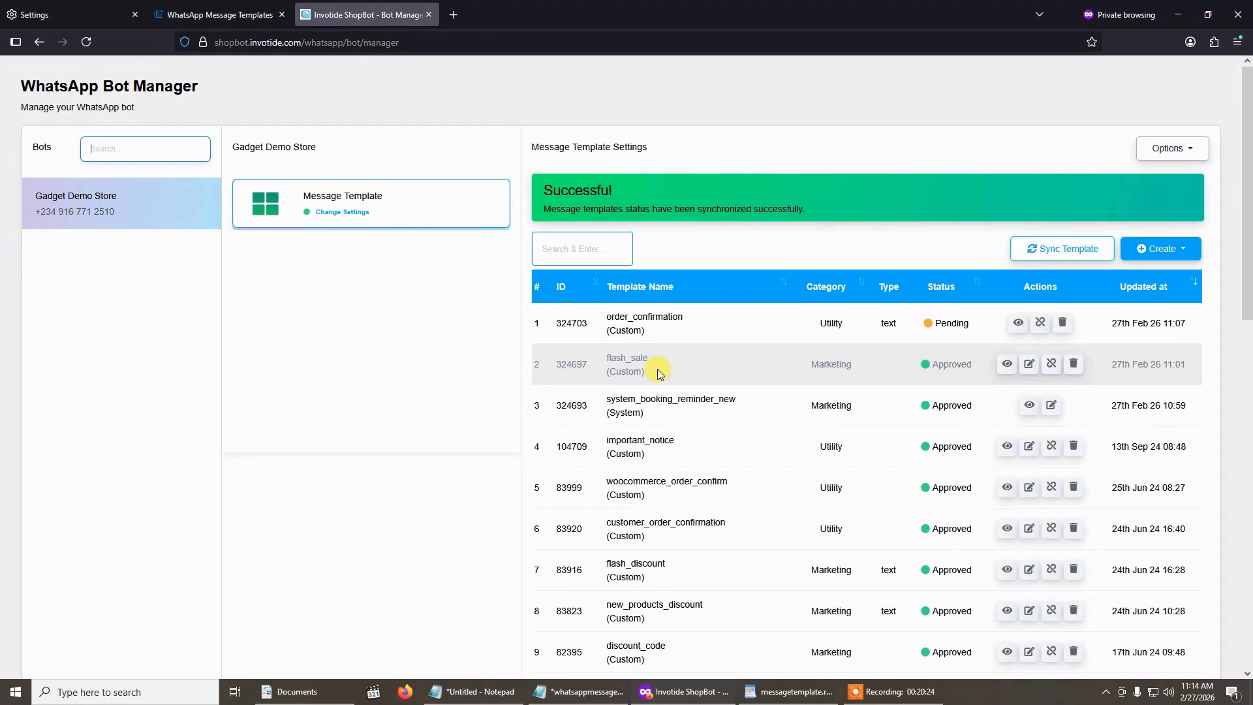
scroll(656, 370, down, 2)
scroll(688, 352, up, 1)
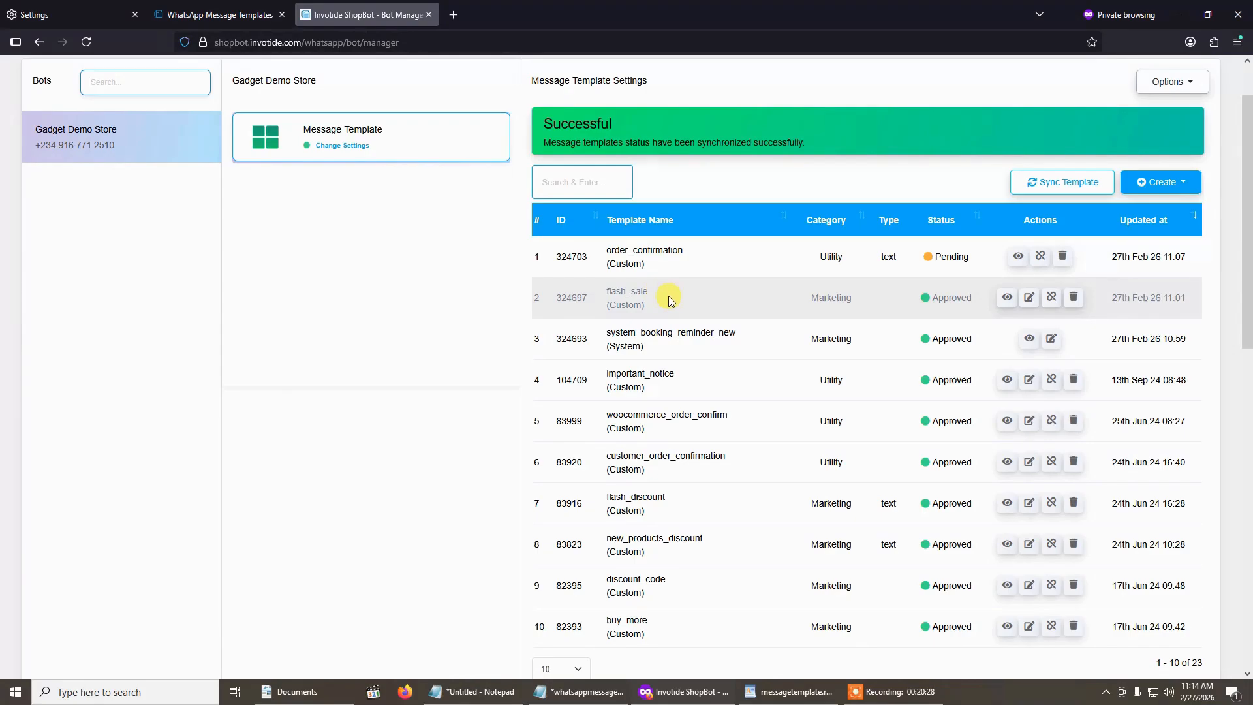
scroll(668, 296, up, 1)
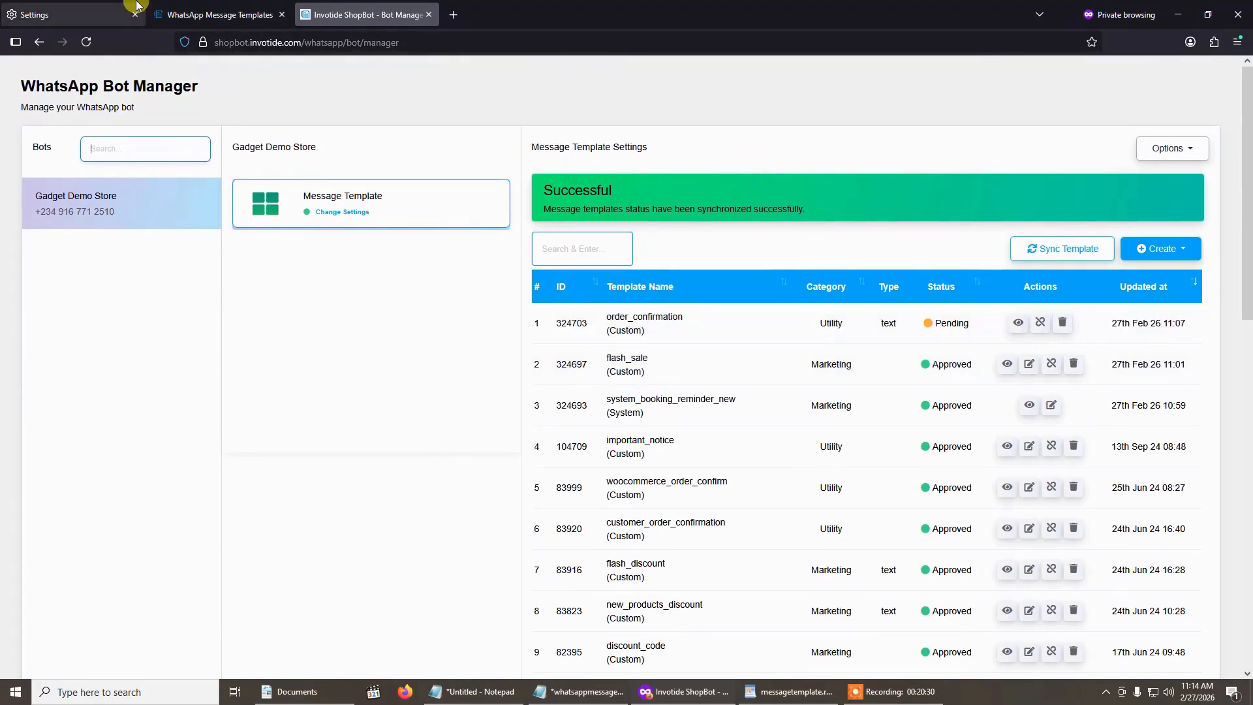
- Go to the WhatsApp notifications of the shopping bots in the Invotide admin and create a new broadcast campaign
click(196, 14)
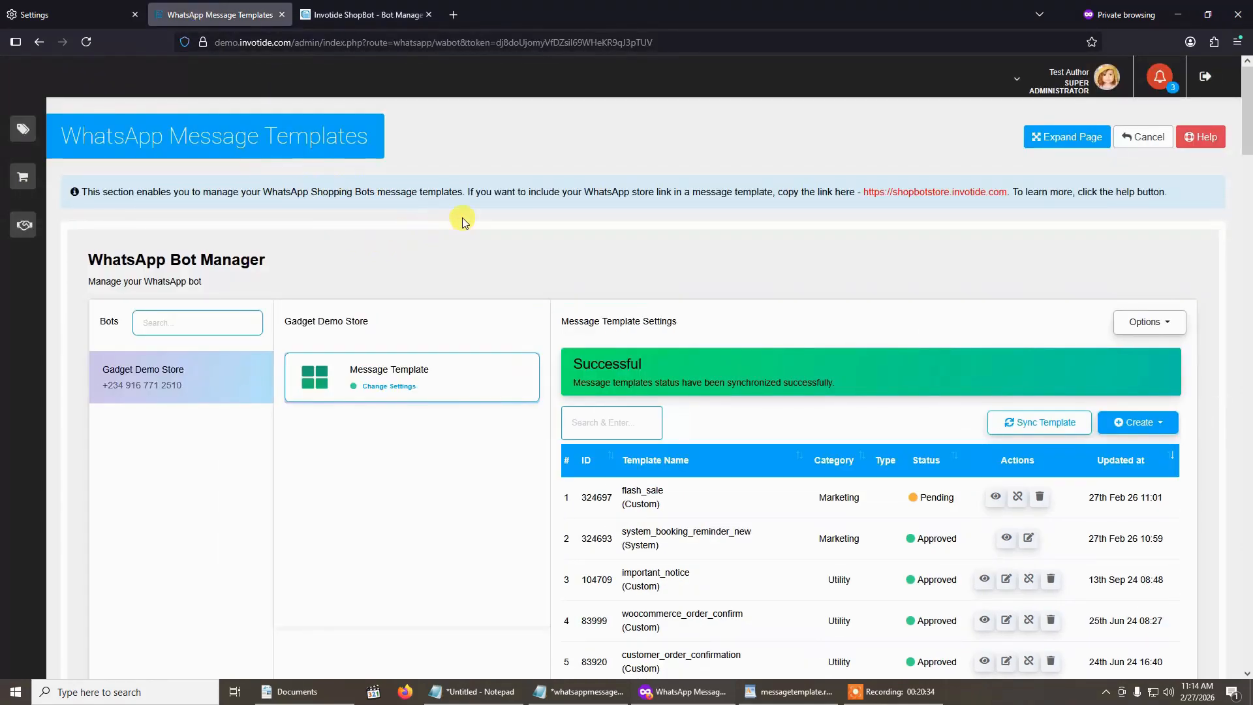
click(60, 188)
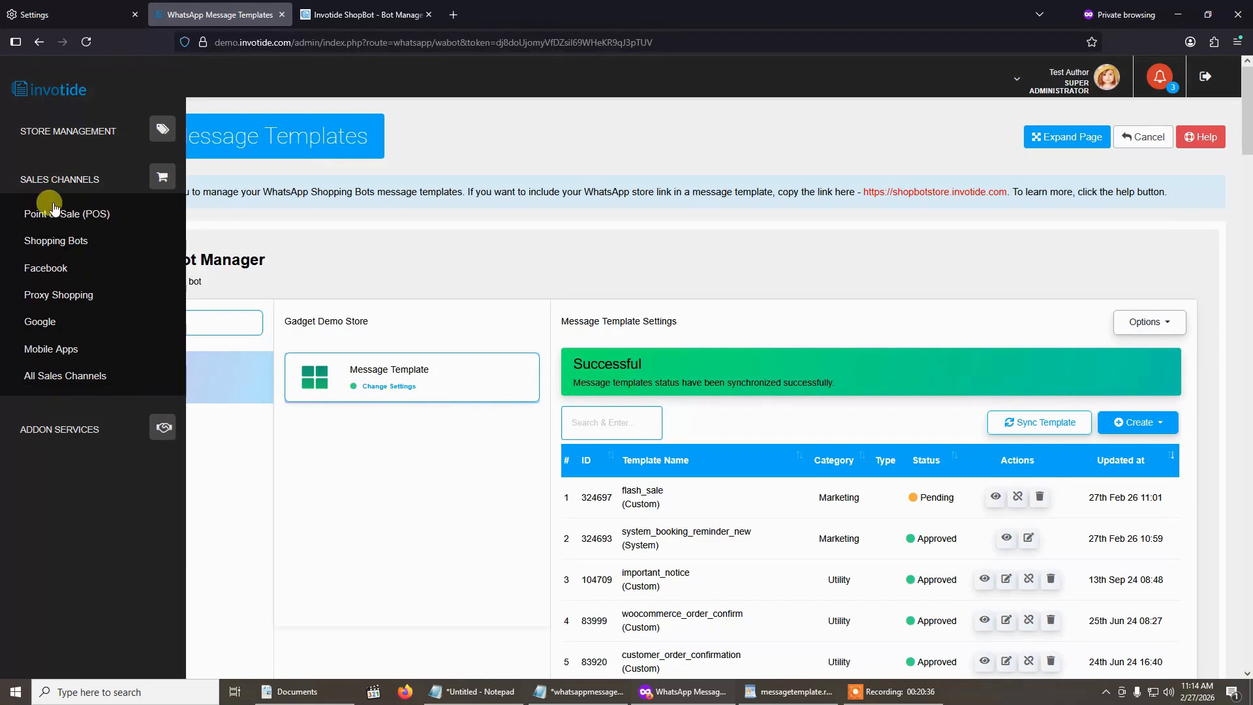
click(57, 242)
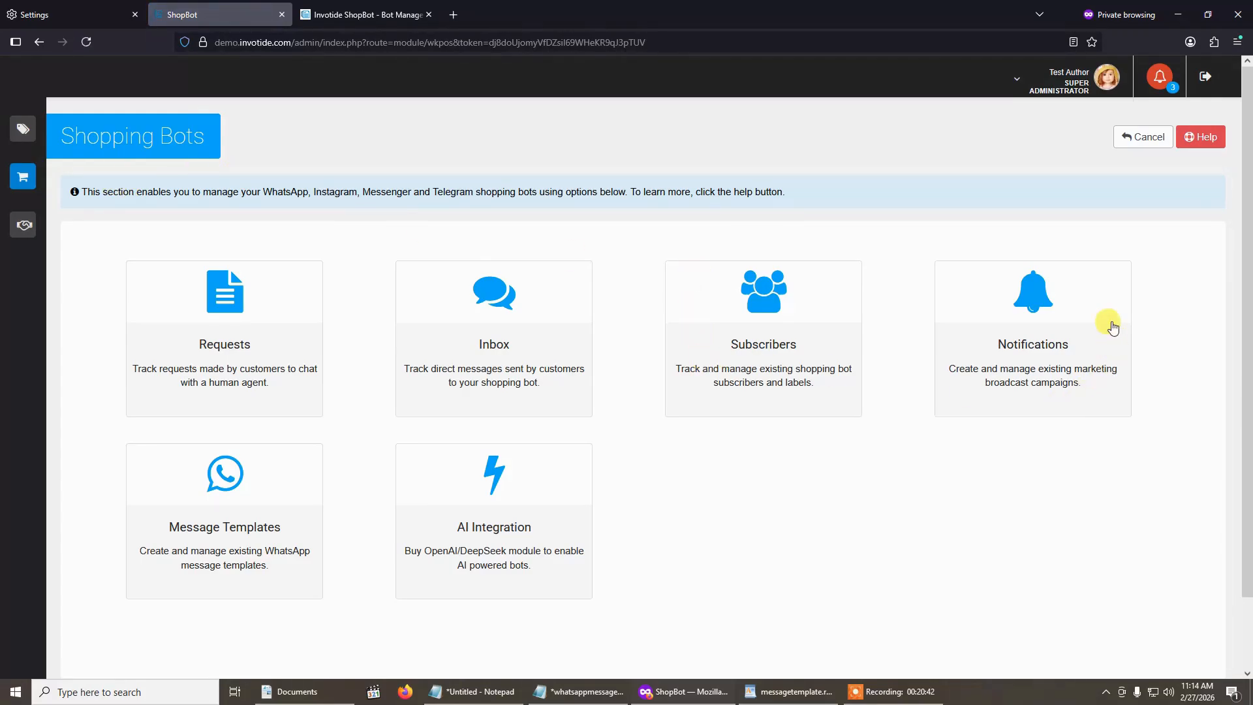
click(1042, 334)
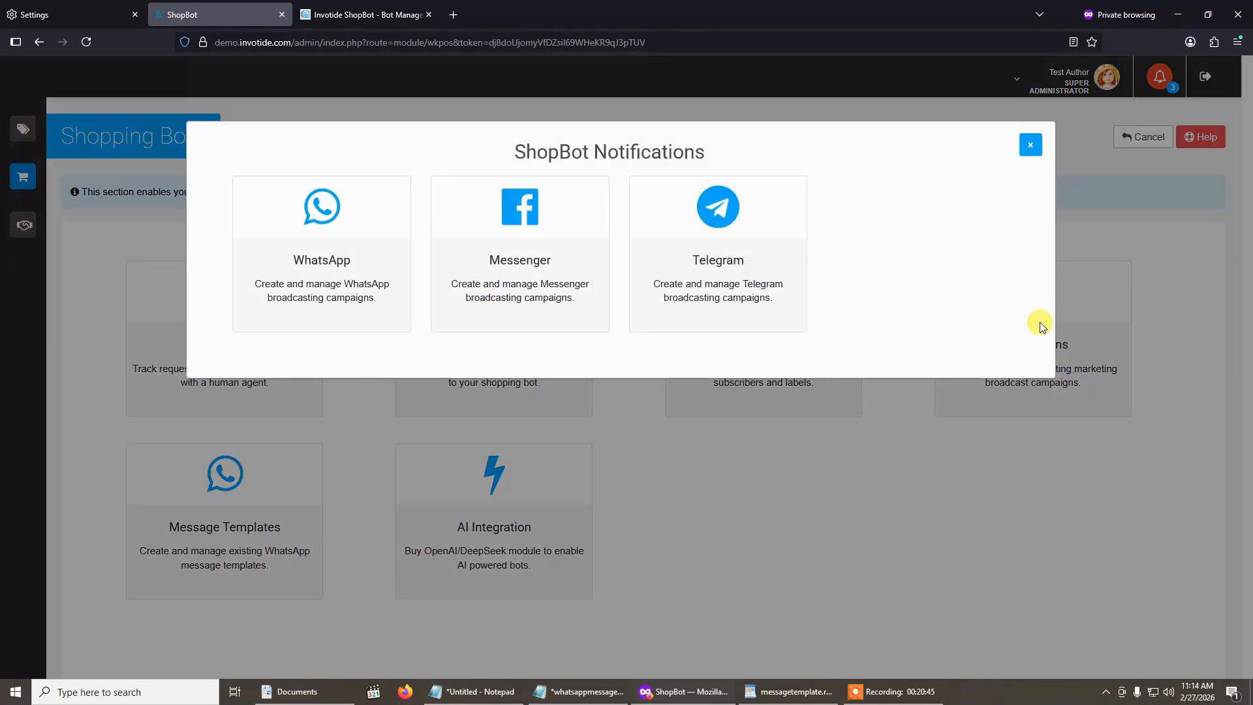
click(321, 250)
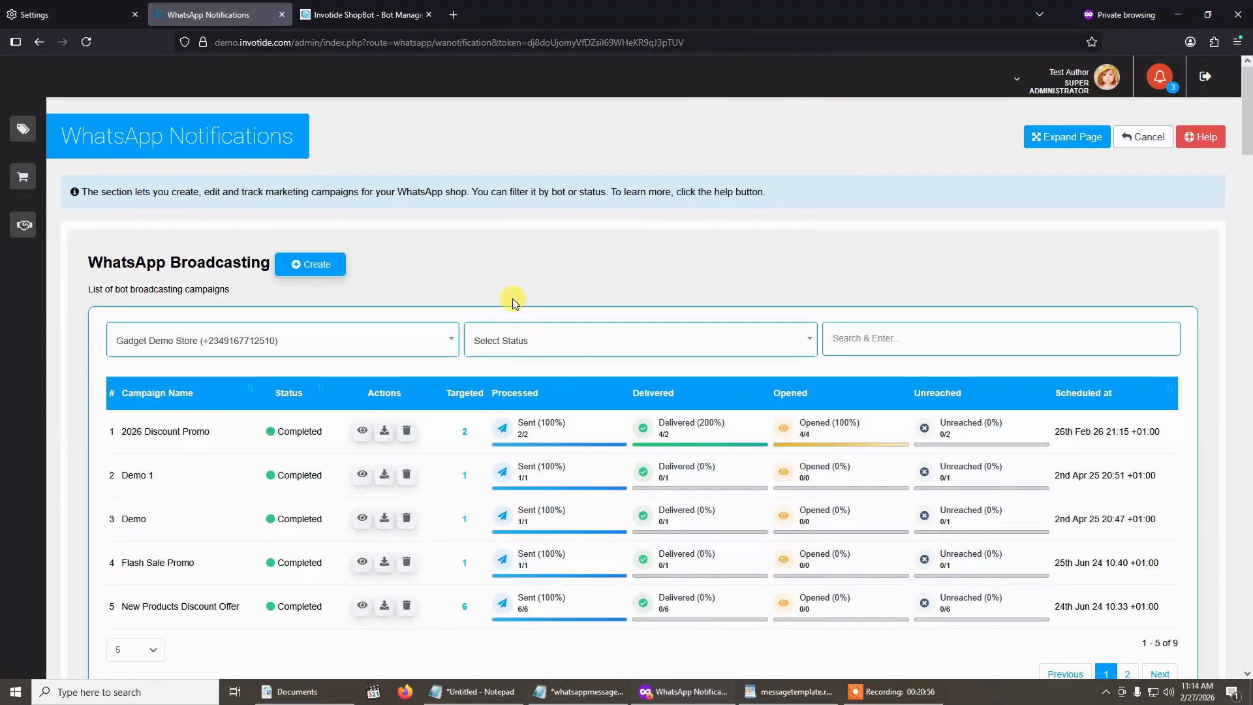
click(318, 273)
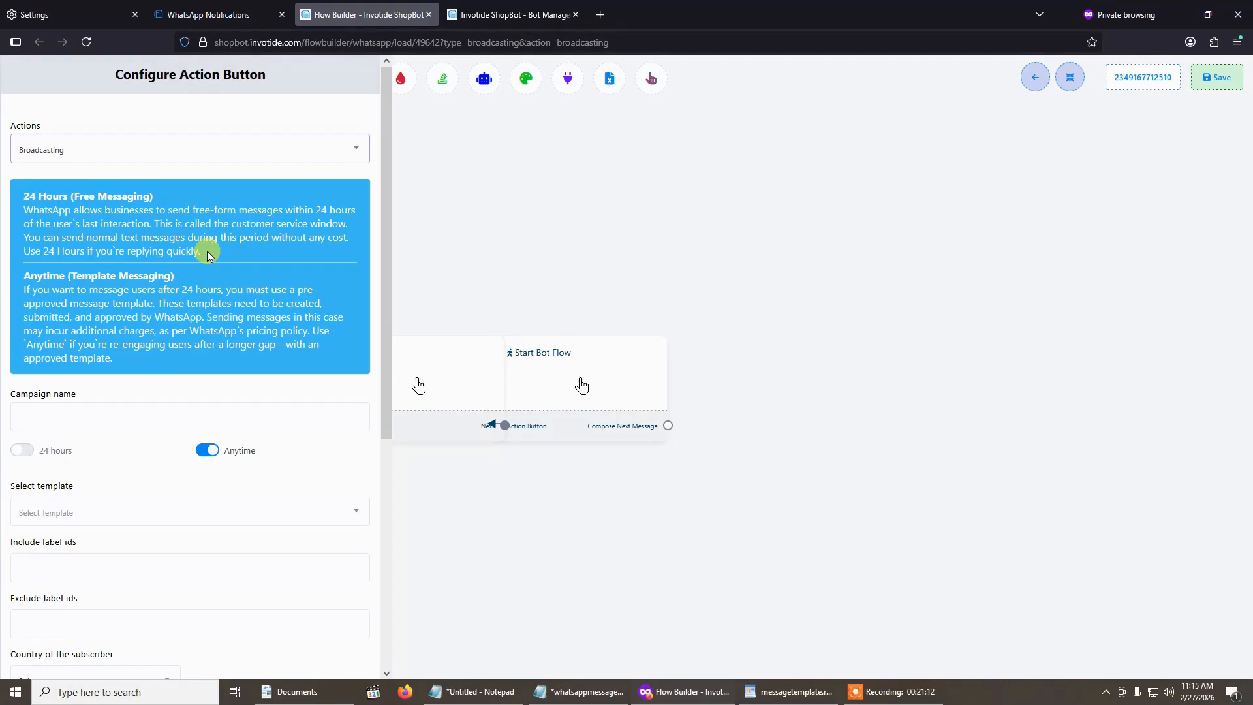
- Name the campaign Flash Sale, try the 24 hours messaging option, and set it back to Anytime
click(152, 415)
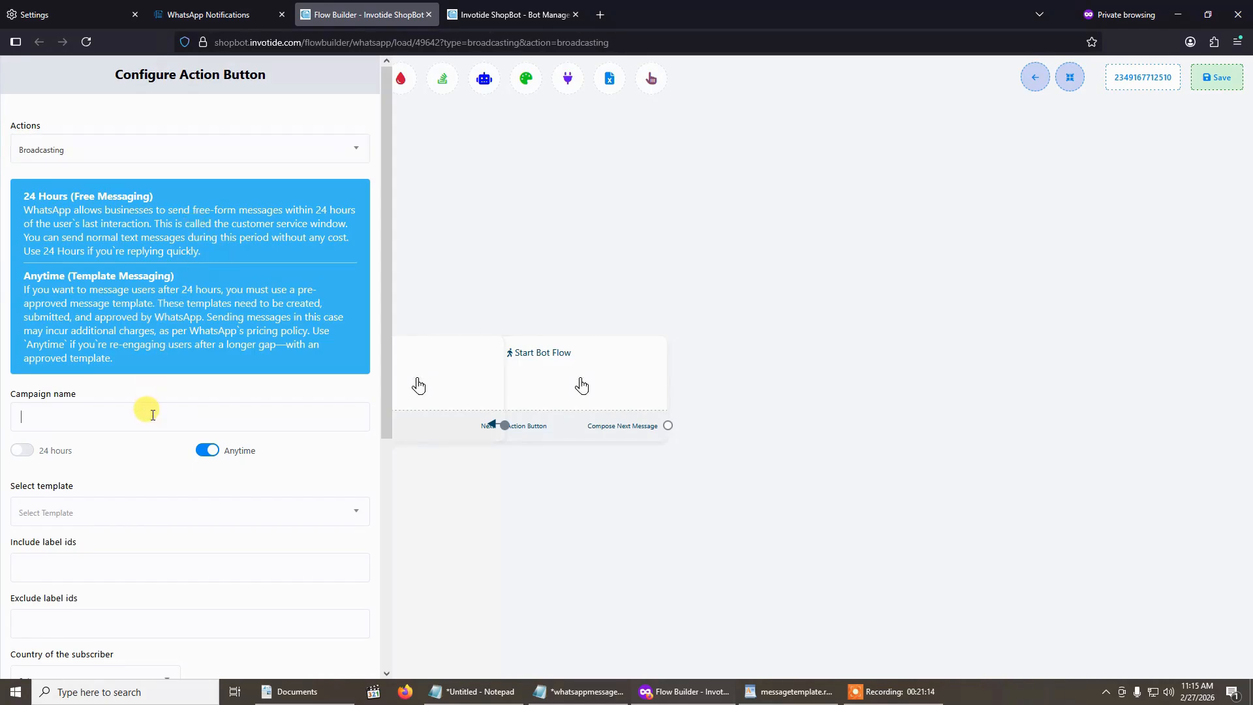
text(Fla)
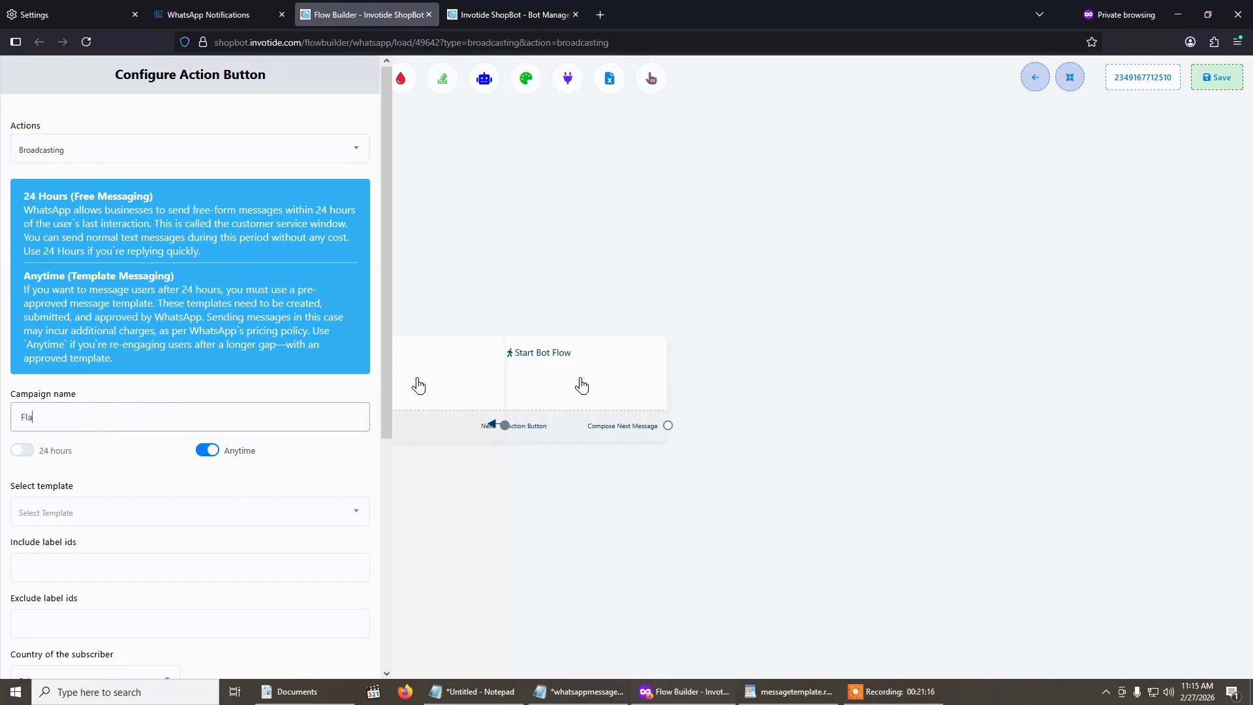
text(sh Sale)
click(193, 448)
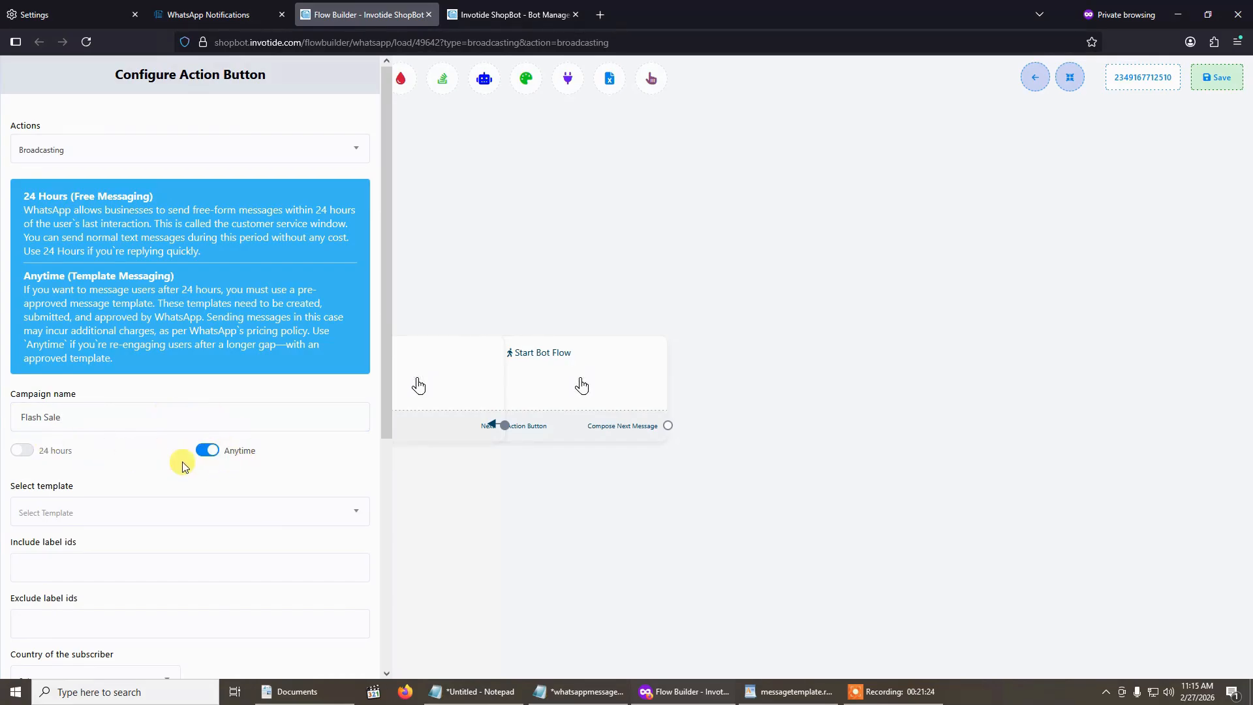
click(38, 454)
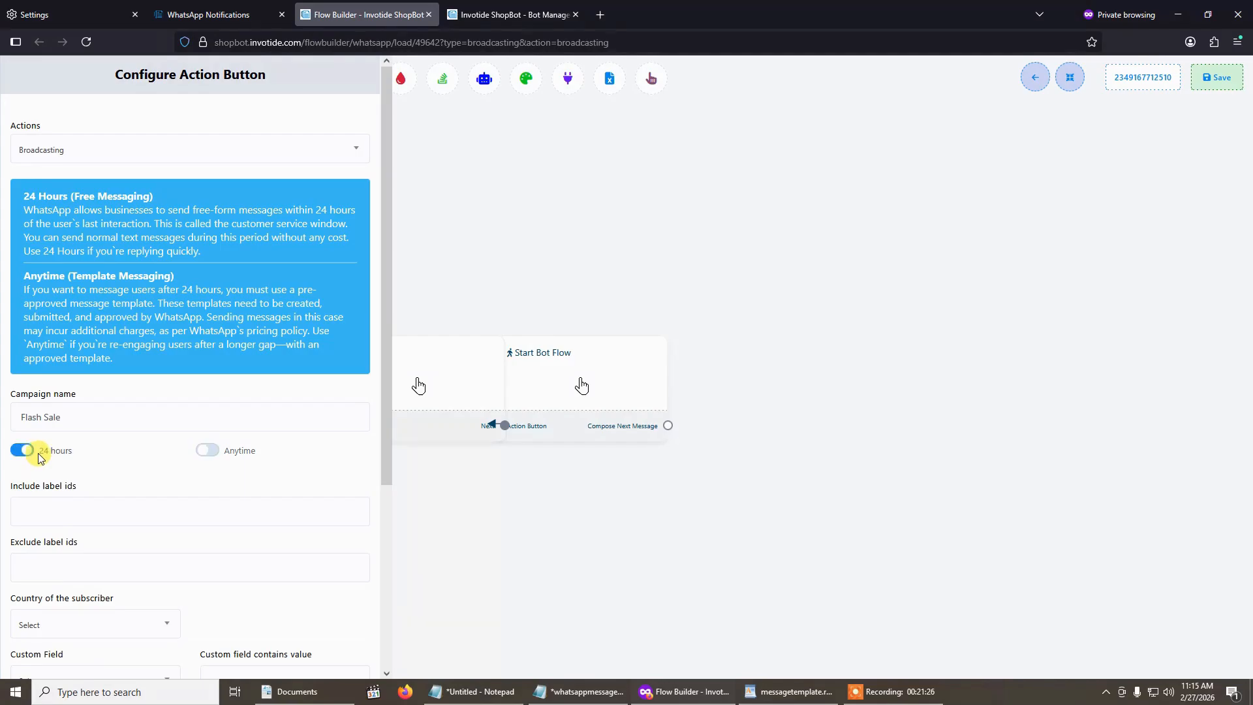
click(227, 451)
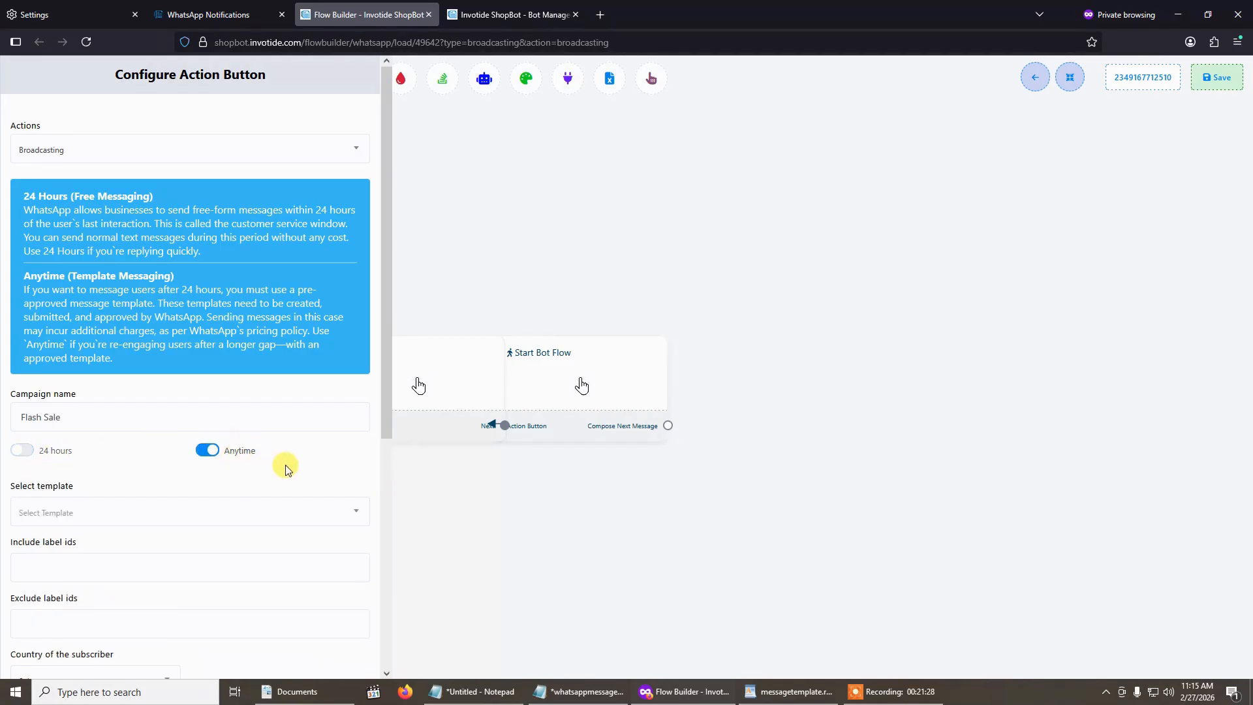
- Find the flash_sale marketing template and select it for the broadcast campaign
scroll(306, 450, down, 2)
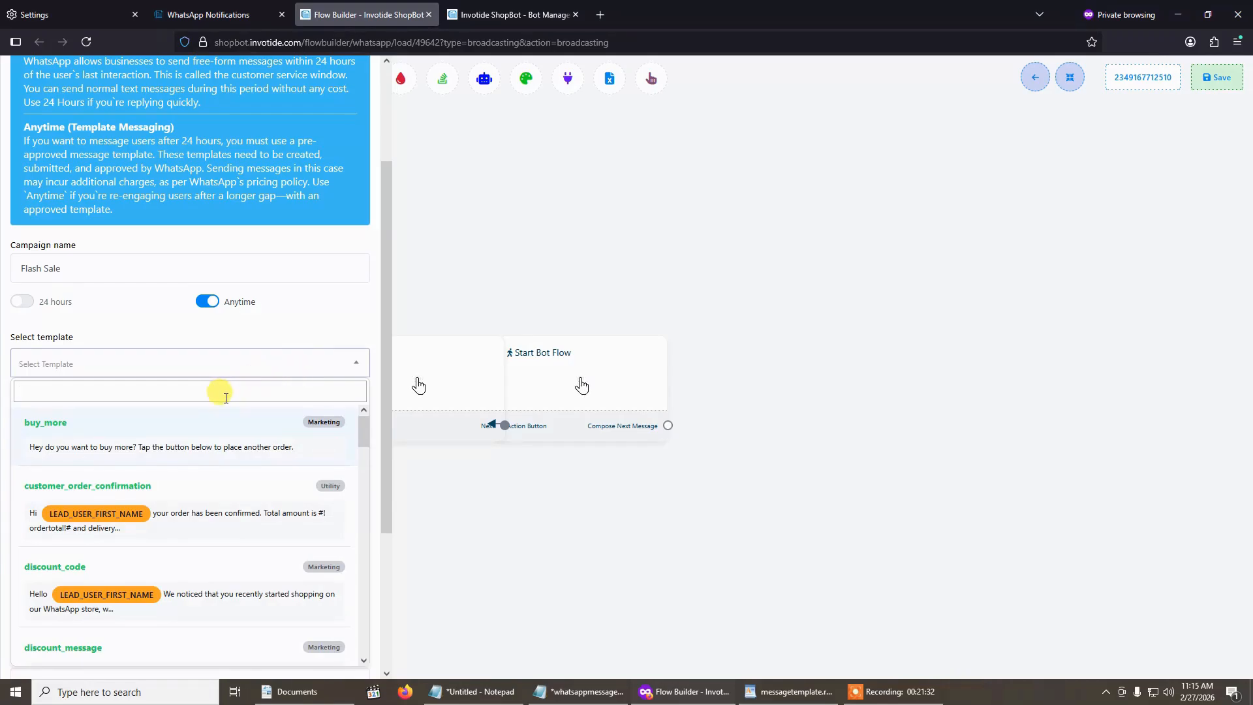
text(fla)
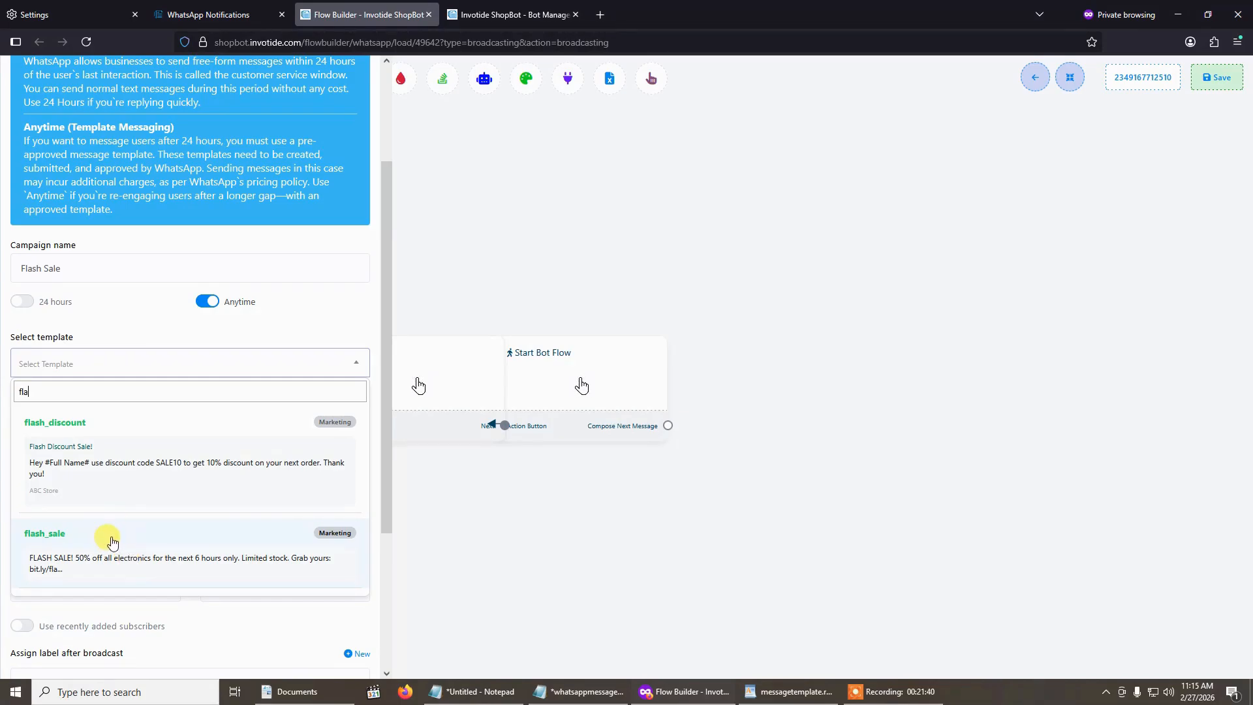
click(147, 548)
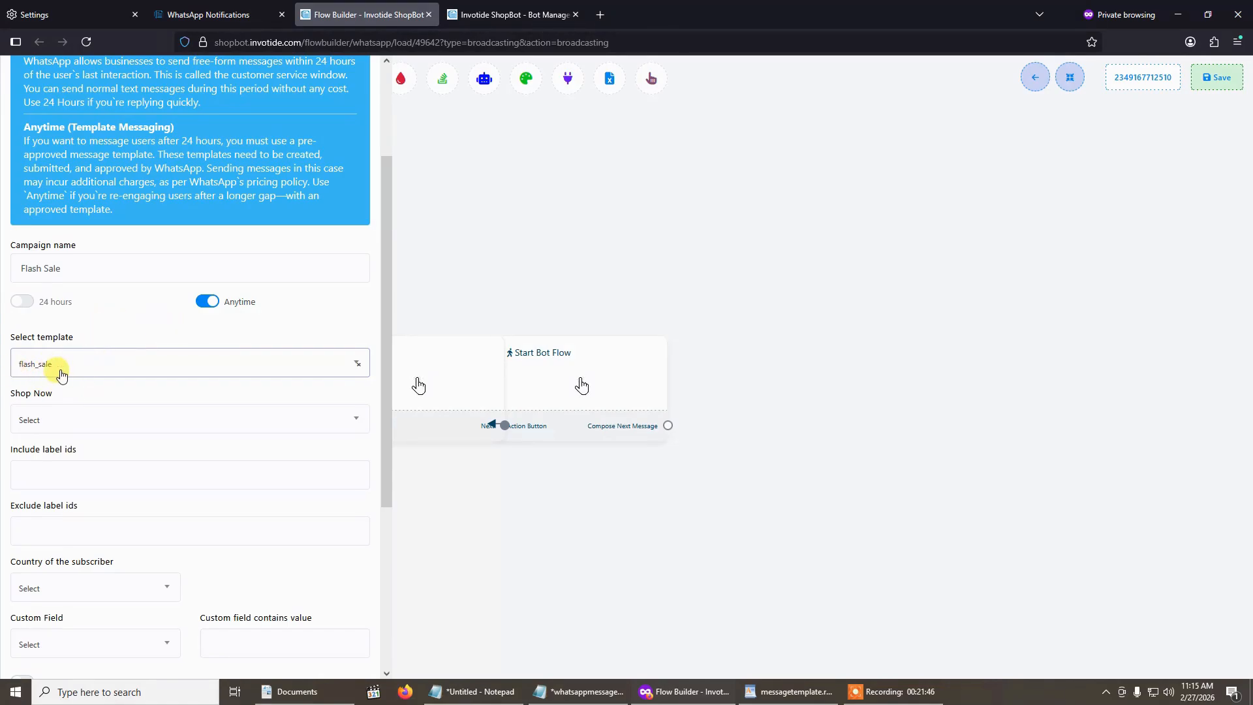
- Look through the flows available for the template's Shop Now button and assign Shopping Flow
click(77, 425)
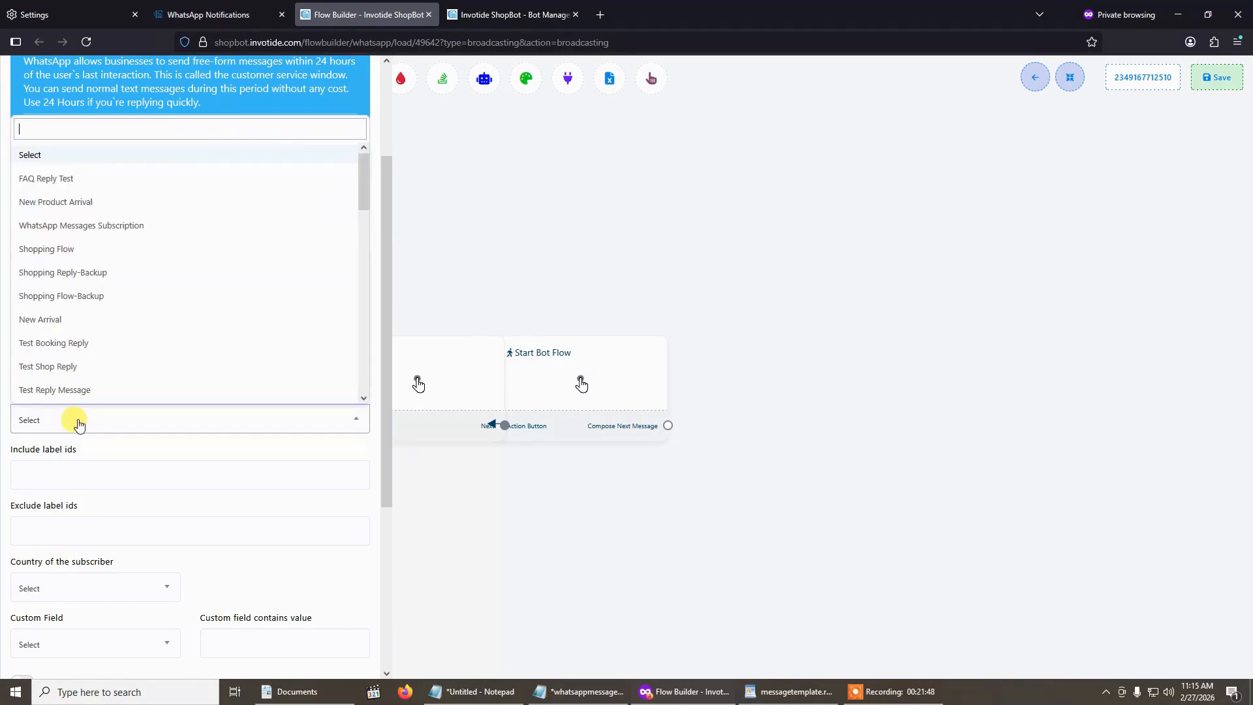
click(121, 433)
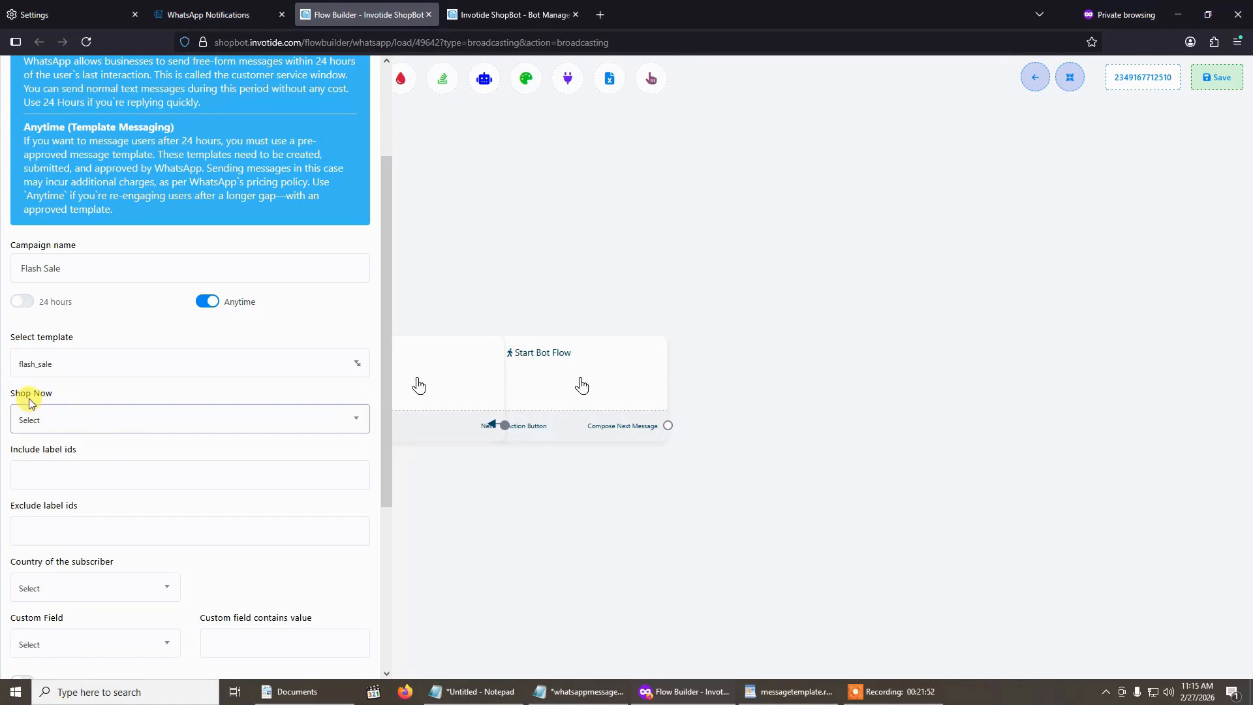
click(41, 418)
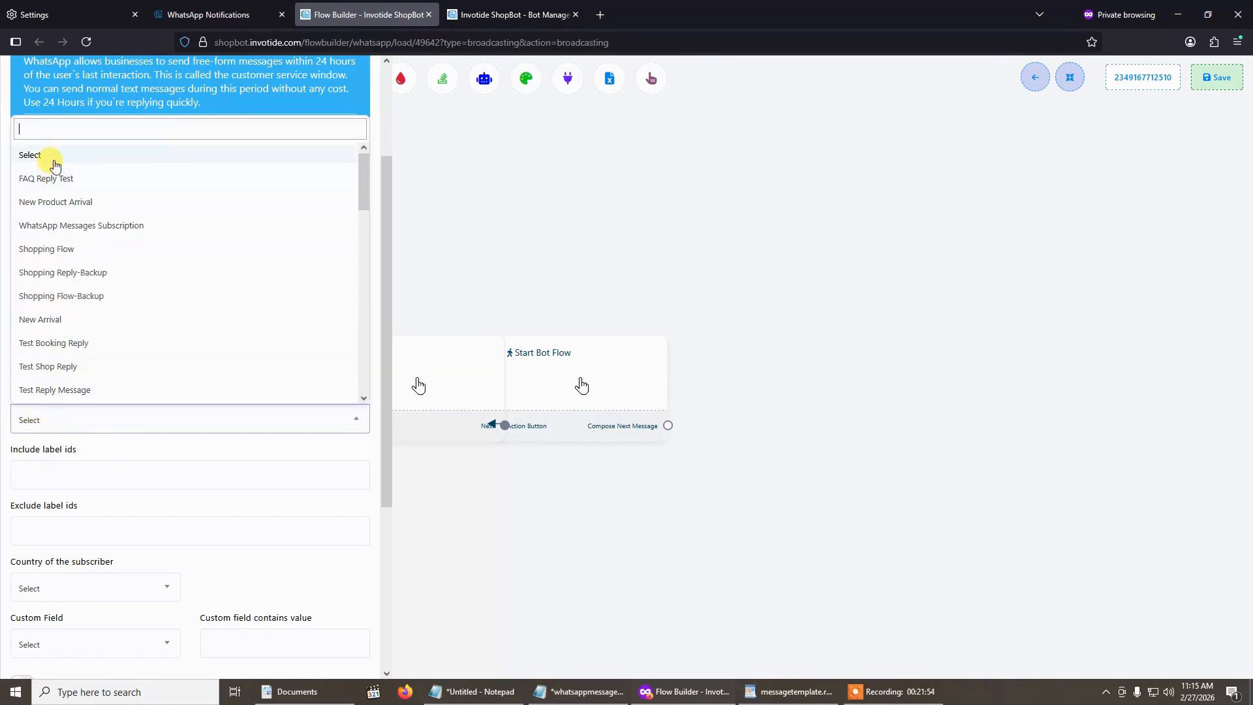
click(92, 448)
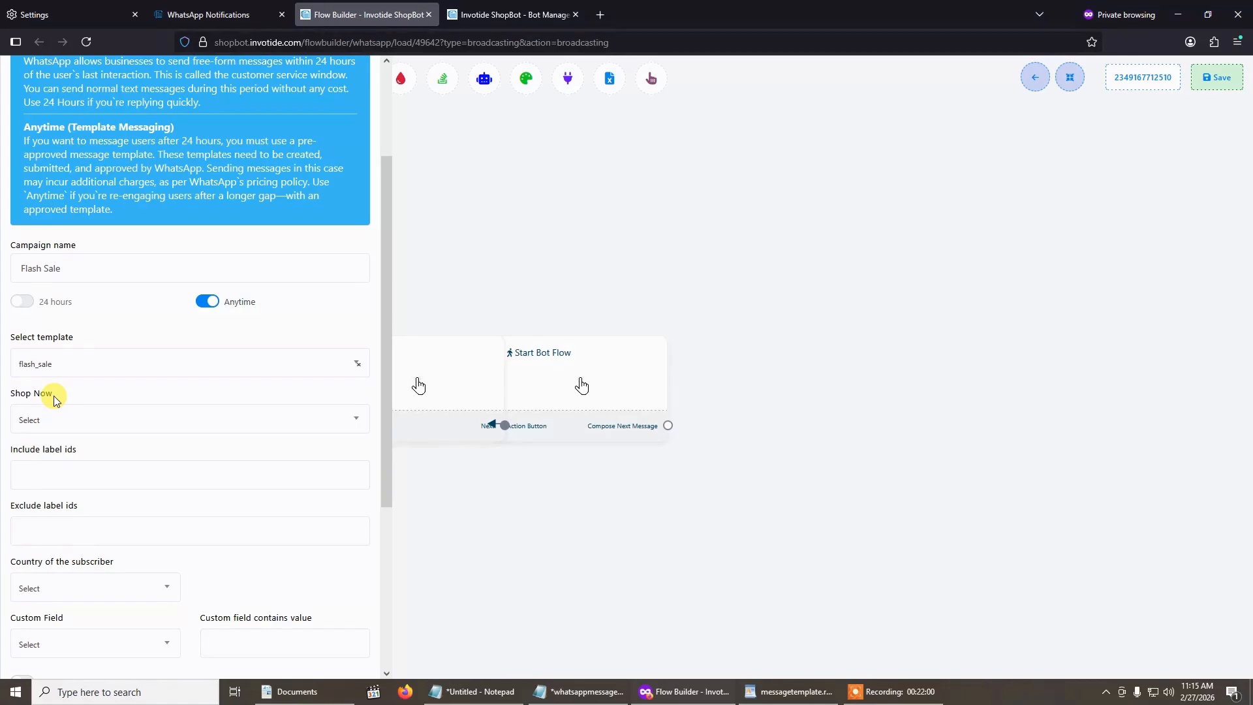
click(52, 416)
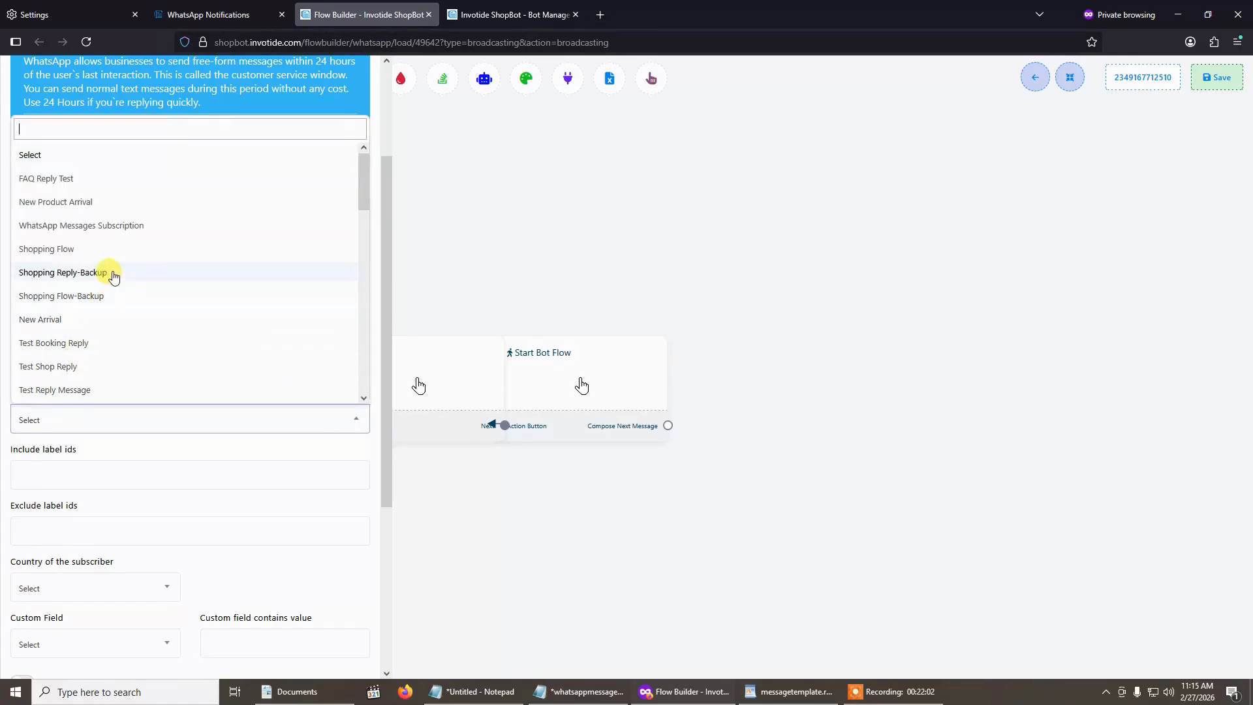
click(80, 256)
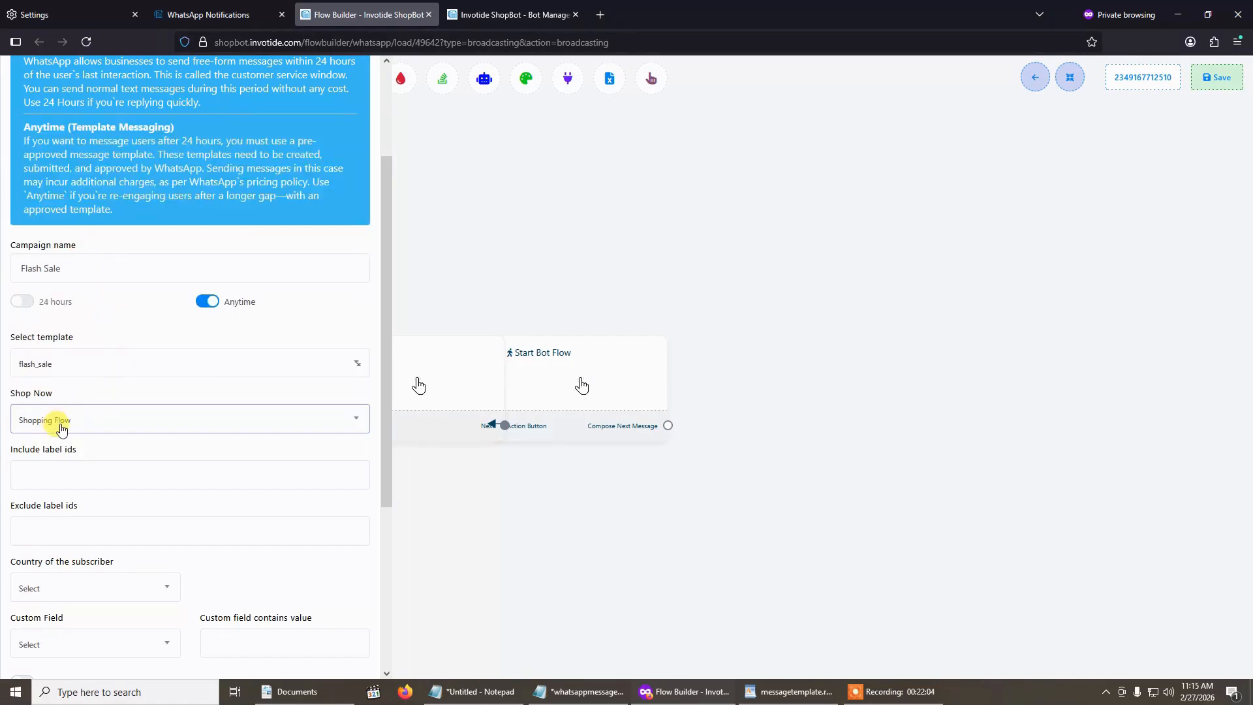
- Include the New Comer label in the broadcast's target audience and look through the subscriber country options
scroll(111, 406, down, 2)
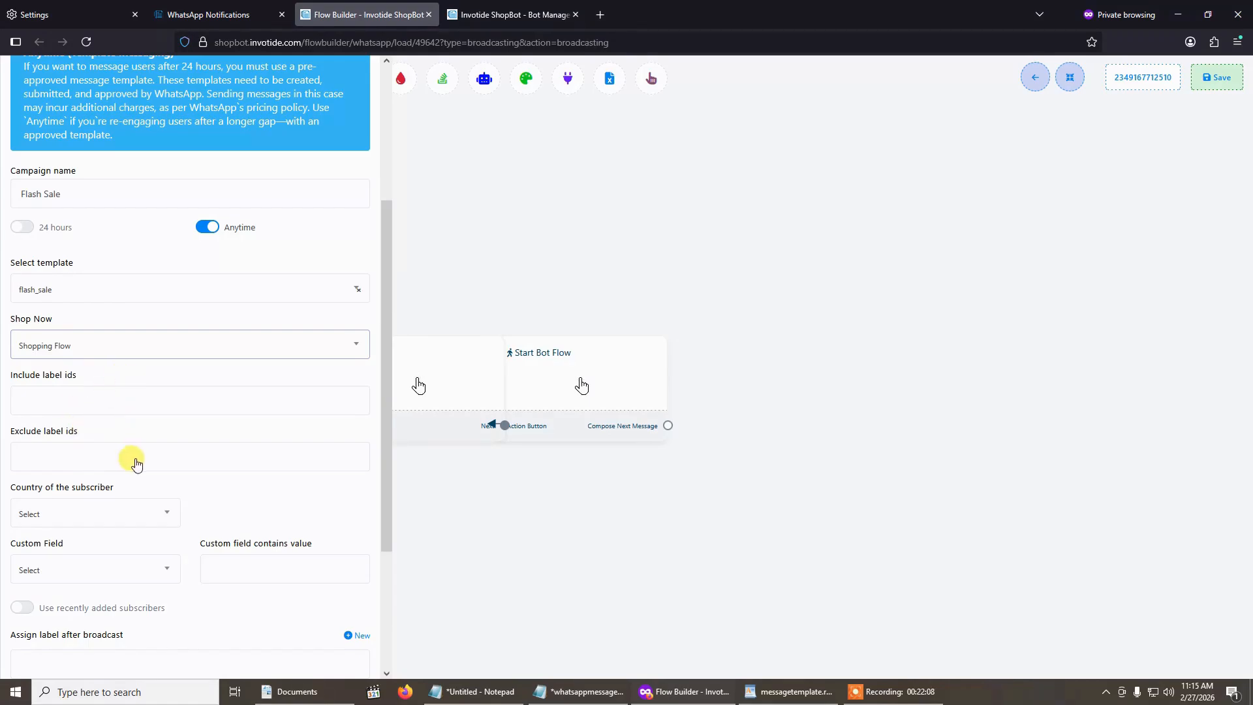
click(107, 402)
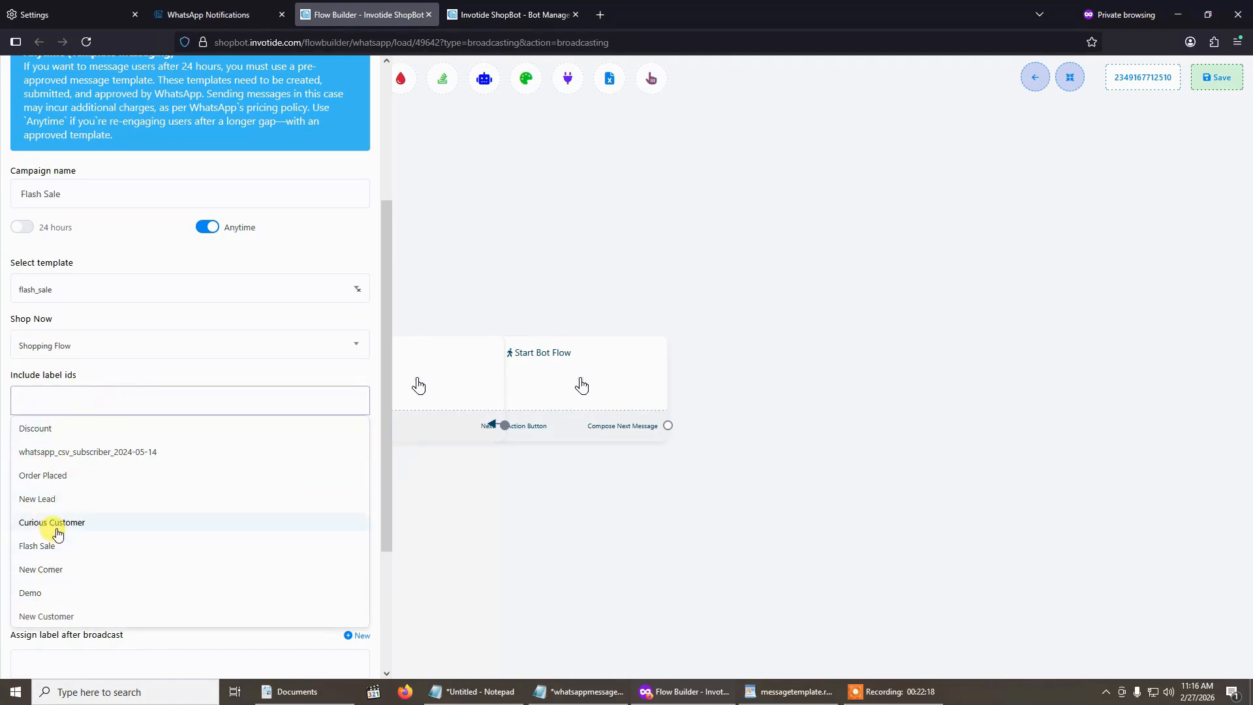
click(62, 571)
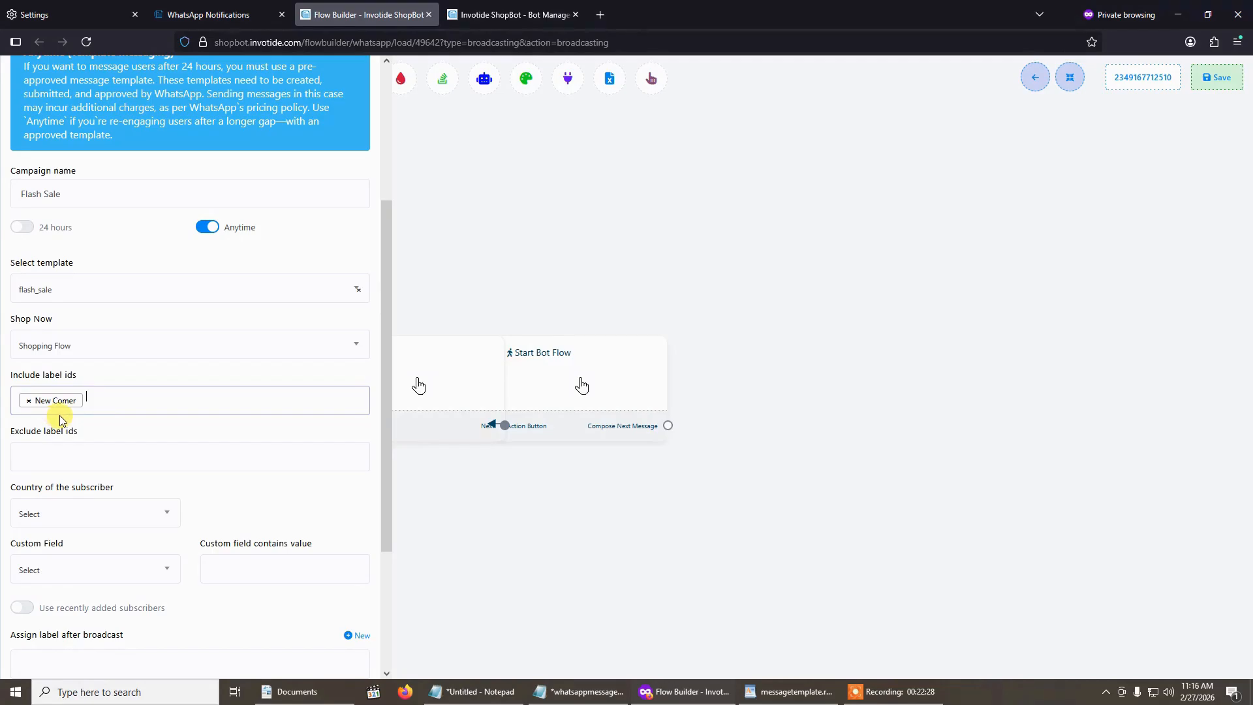
scroll(154, 439, down, 3)
scroll(145, 421, up, 5)
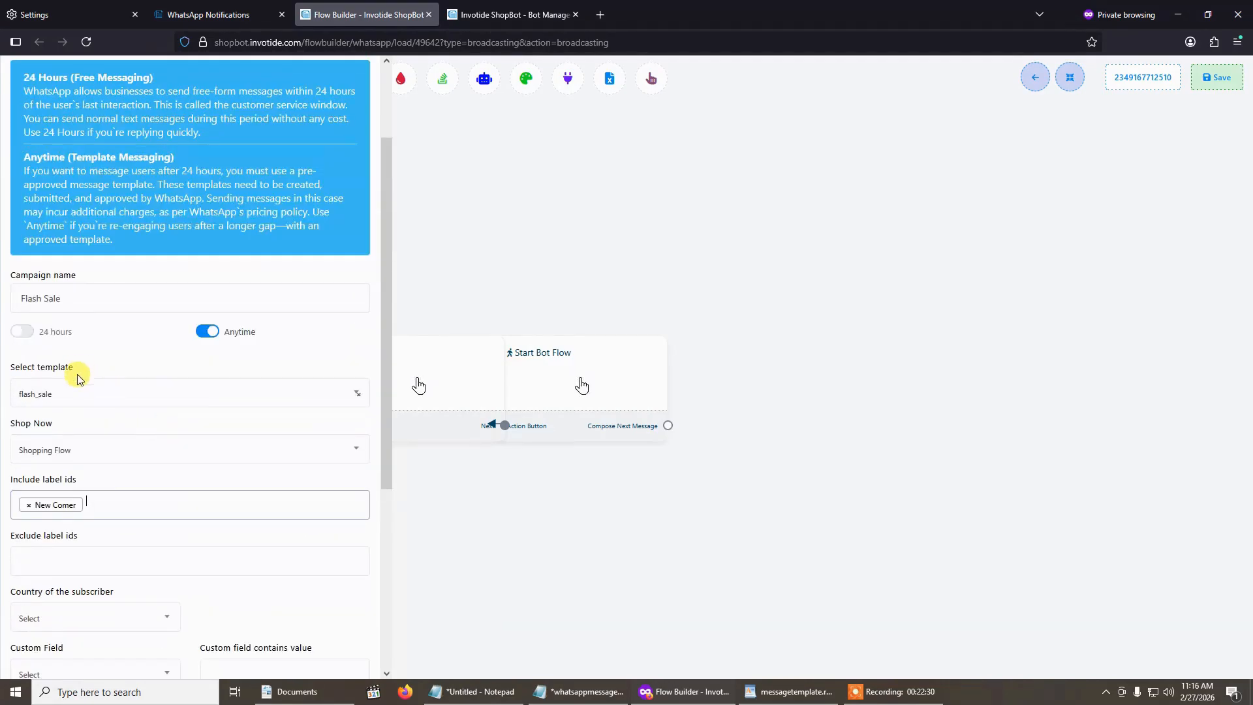
scroll(98, 431, down, 3)
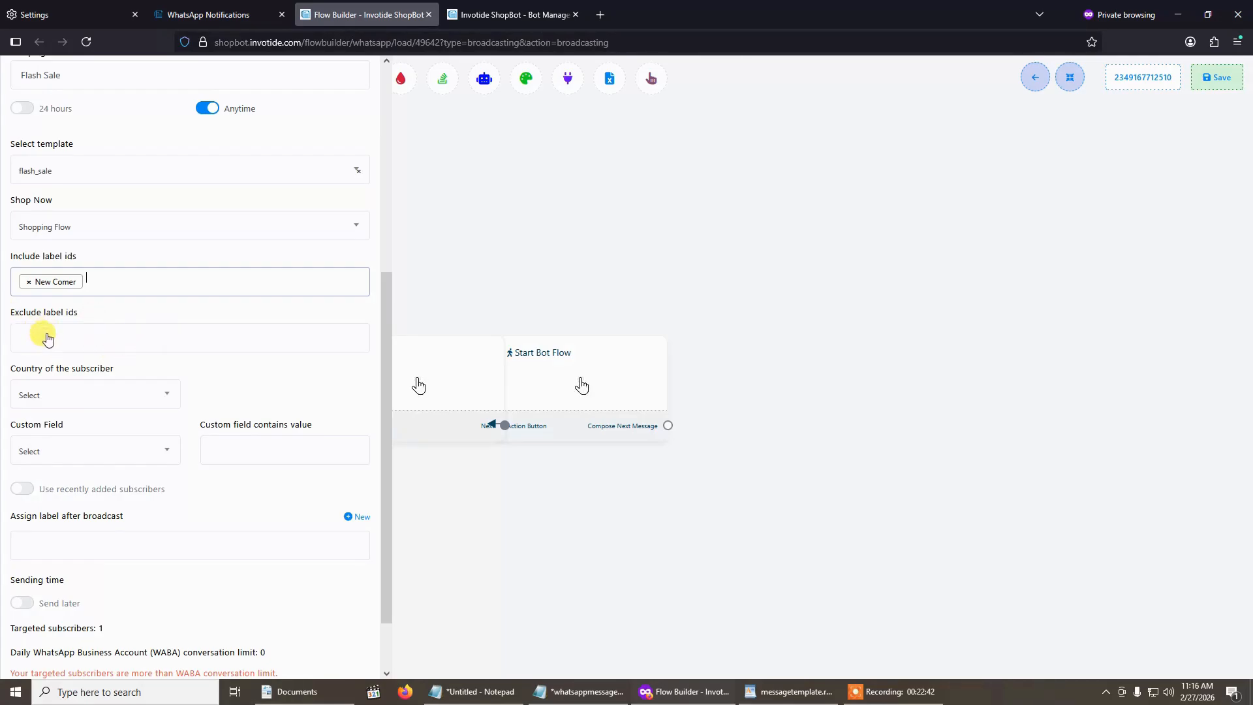
scroll(190, 341, down, 1)
click(90, 323)
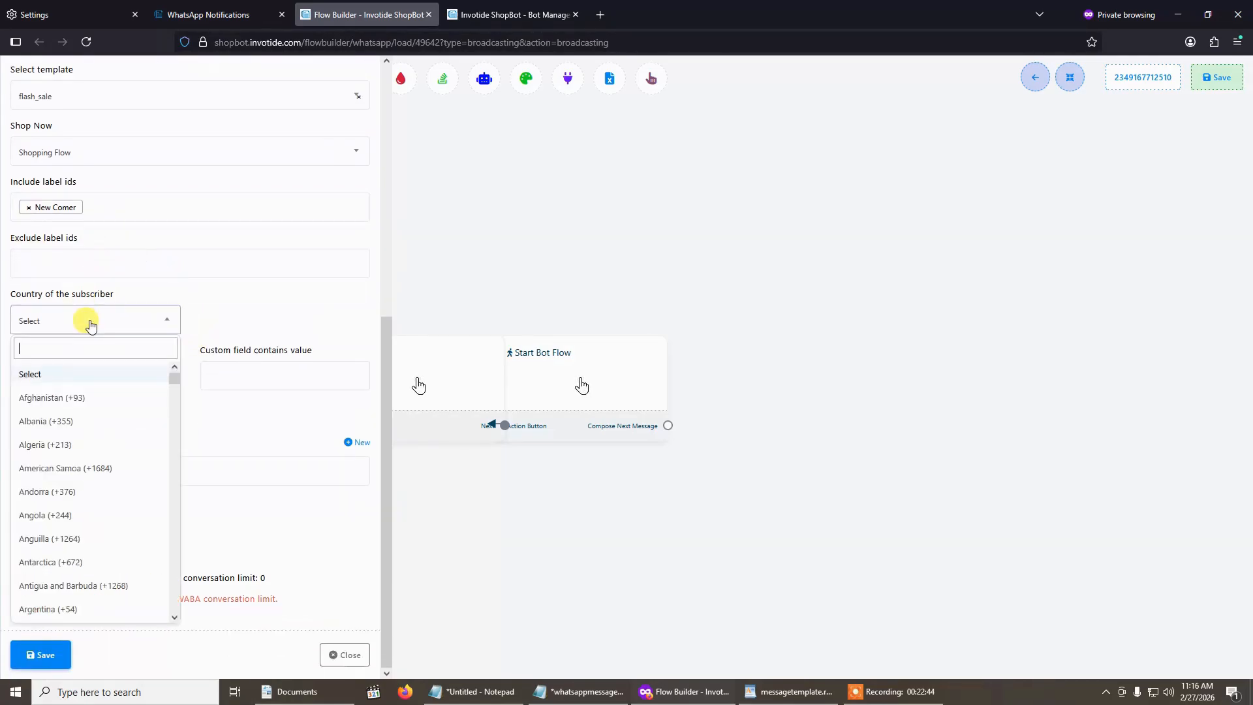
click(103, 323)
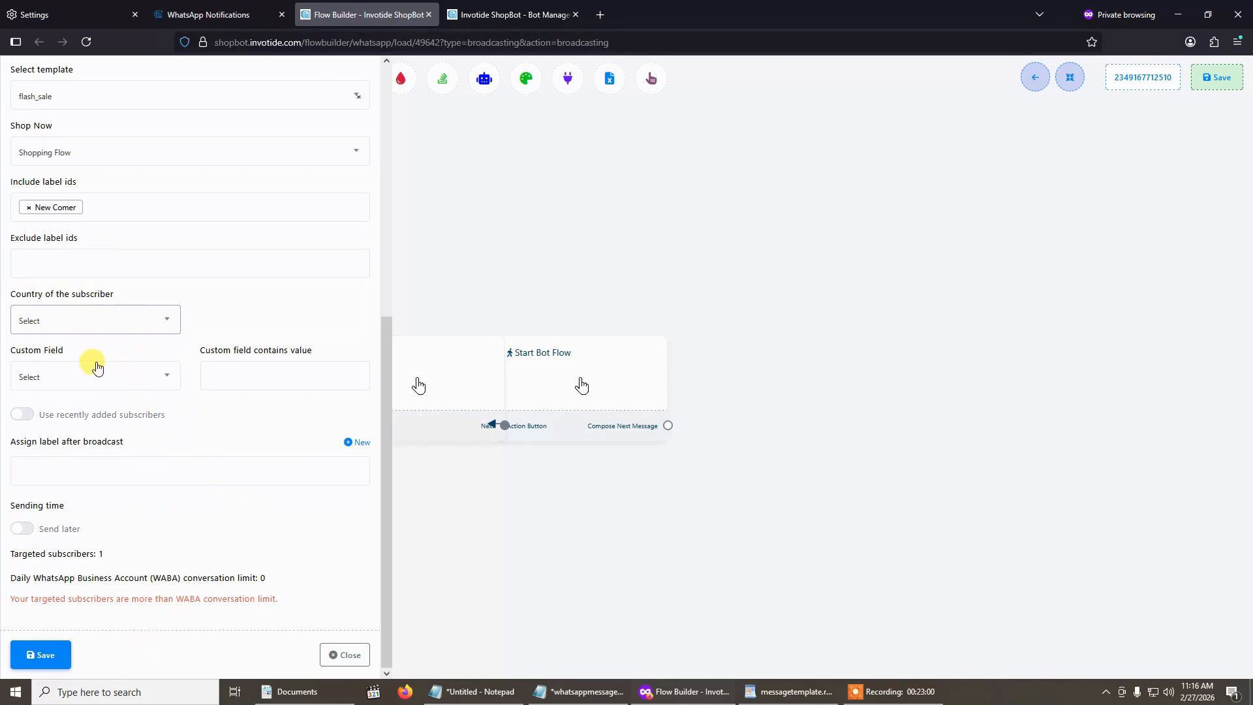
- Remove the New Comer label from the broadcast's included labels
click(29, 208)
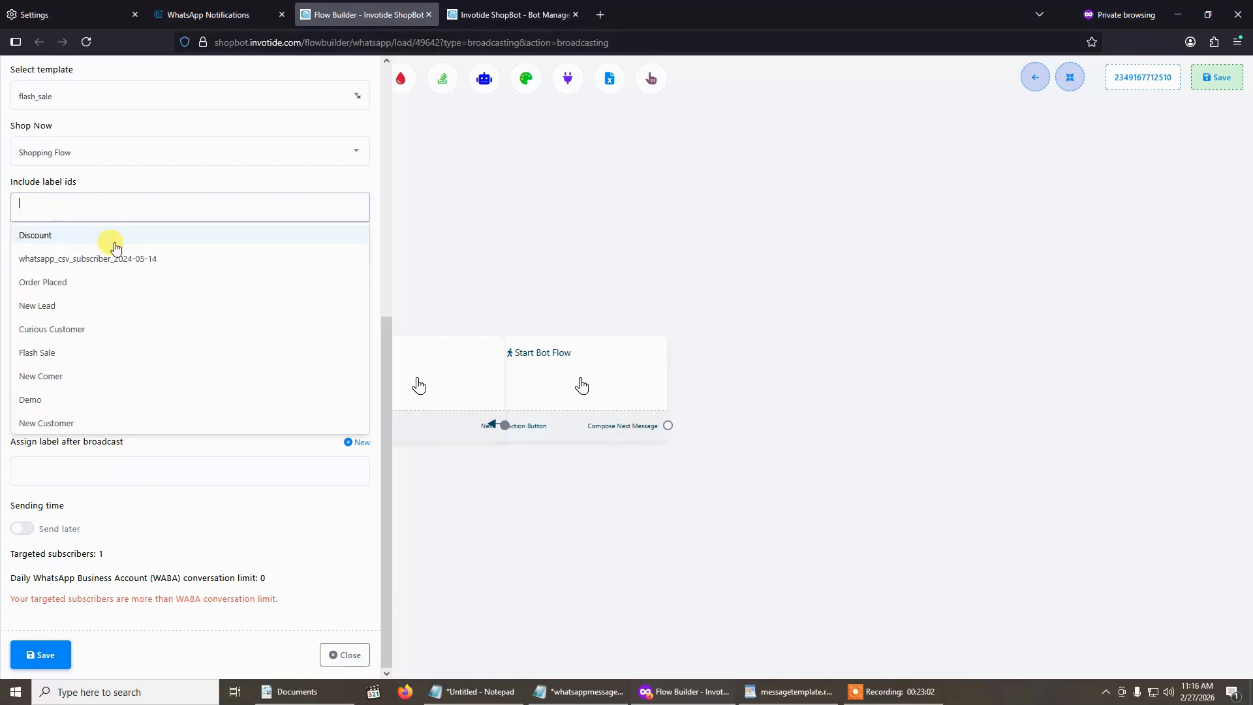
click(151, 186)
click(292, 562)
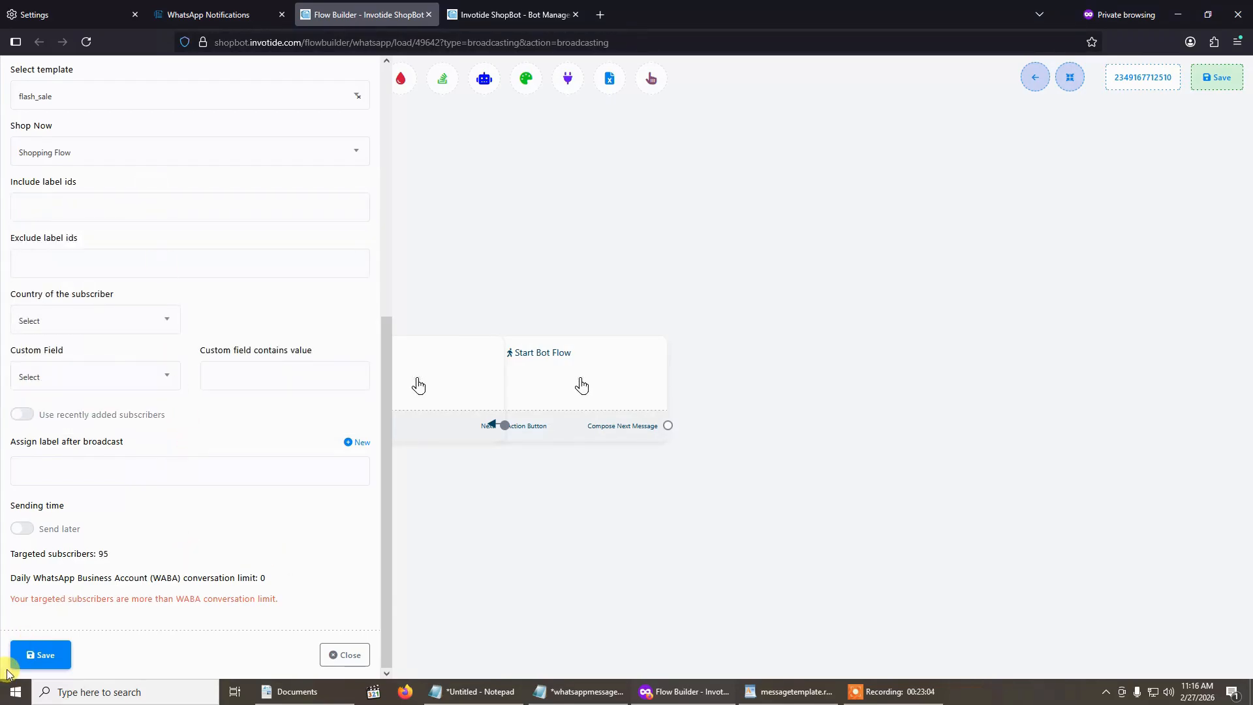
- Save the broadcast settings and the Flash Sale campaign flow, and rearrange the flow's nodes
click(43, 652)
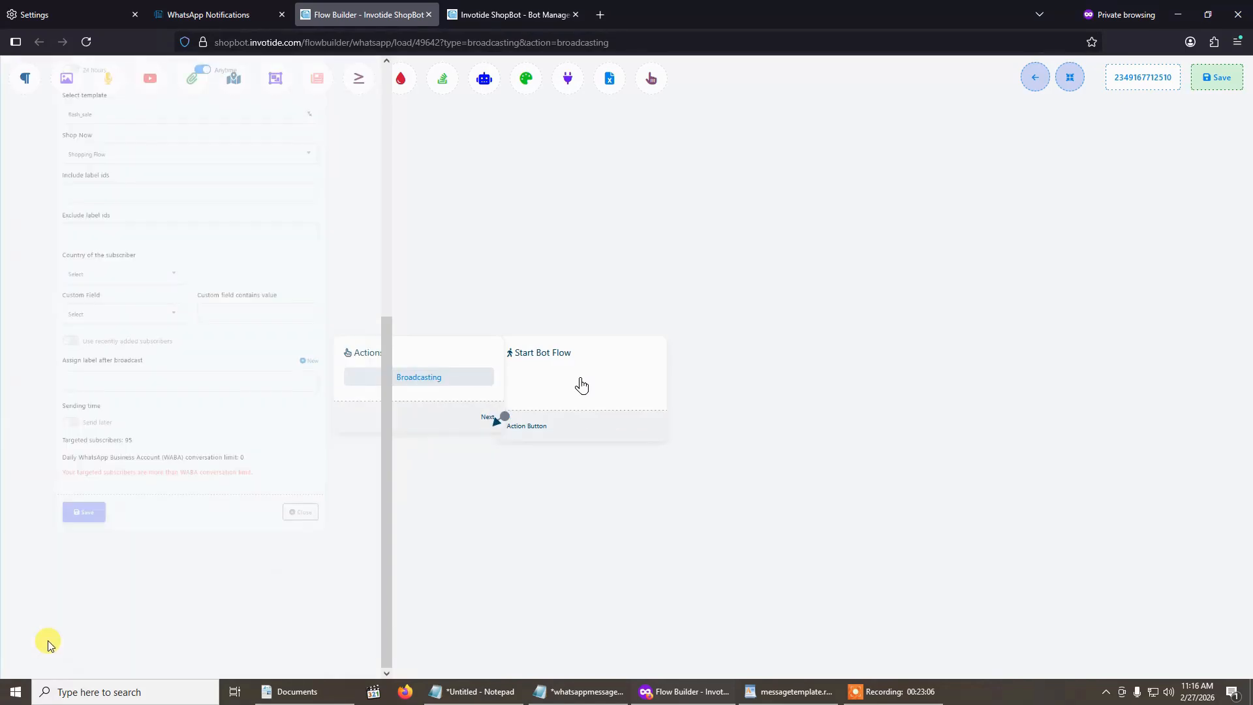
click(1070, 77)
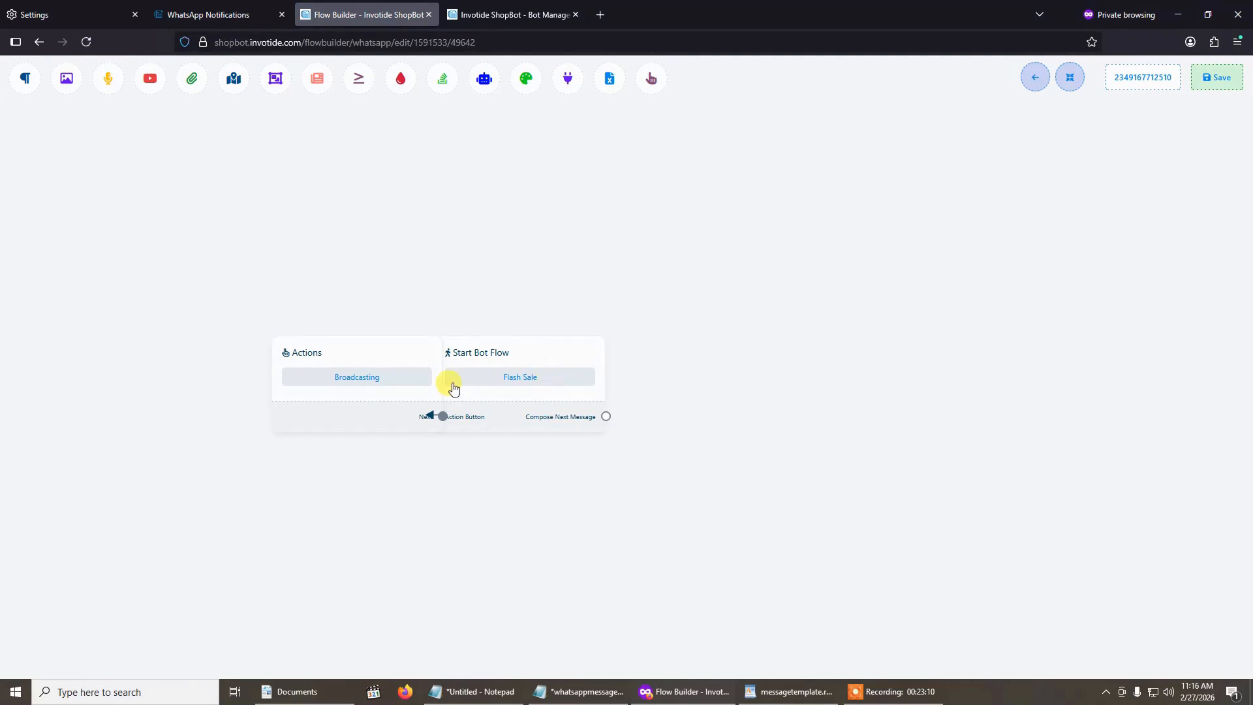
click(1069, 77)
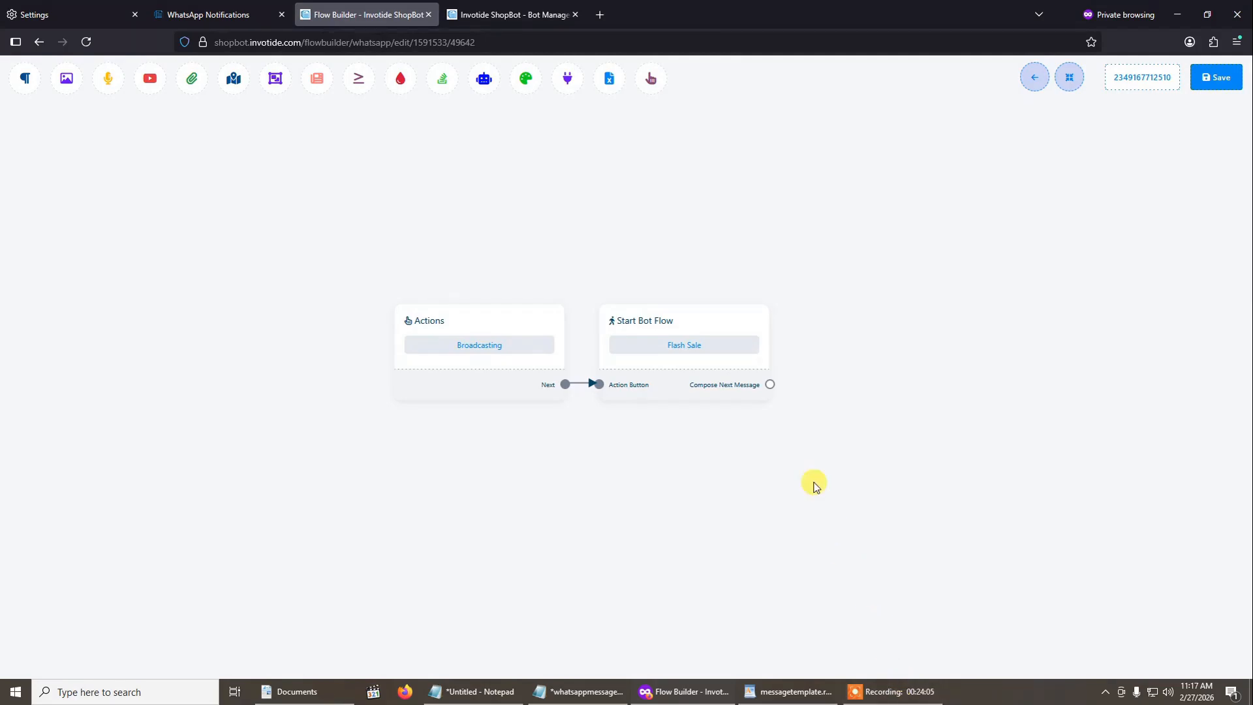
- Reload the WhatsApp broadcasting list and examine the delivery report of the Flash Sale campaign
click(237, 15)
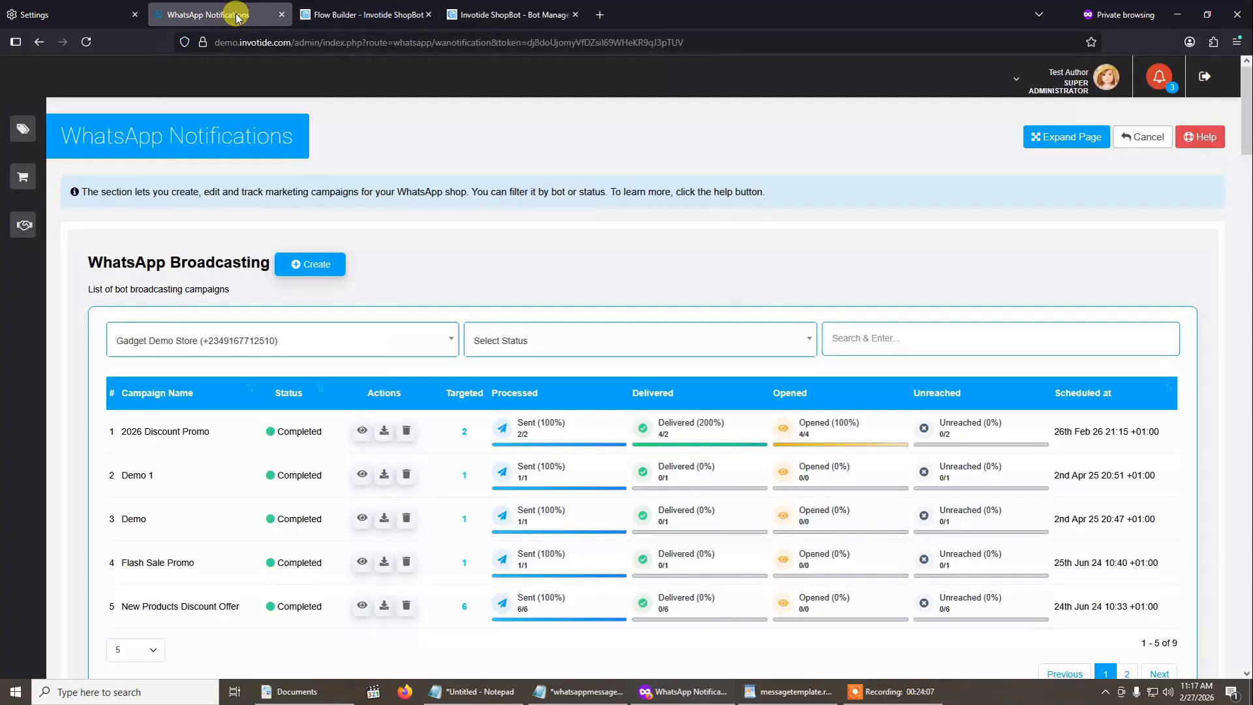
click(85, 42)
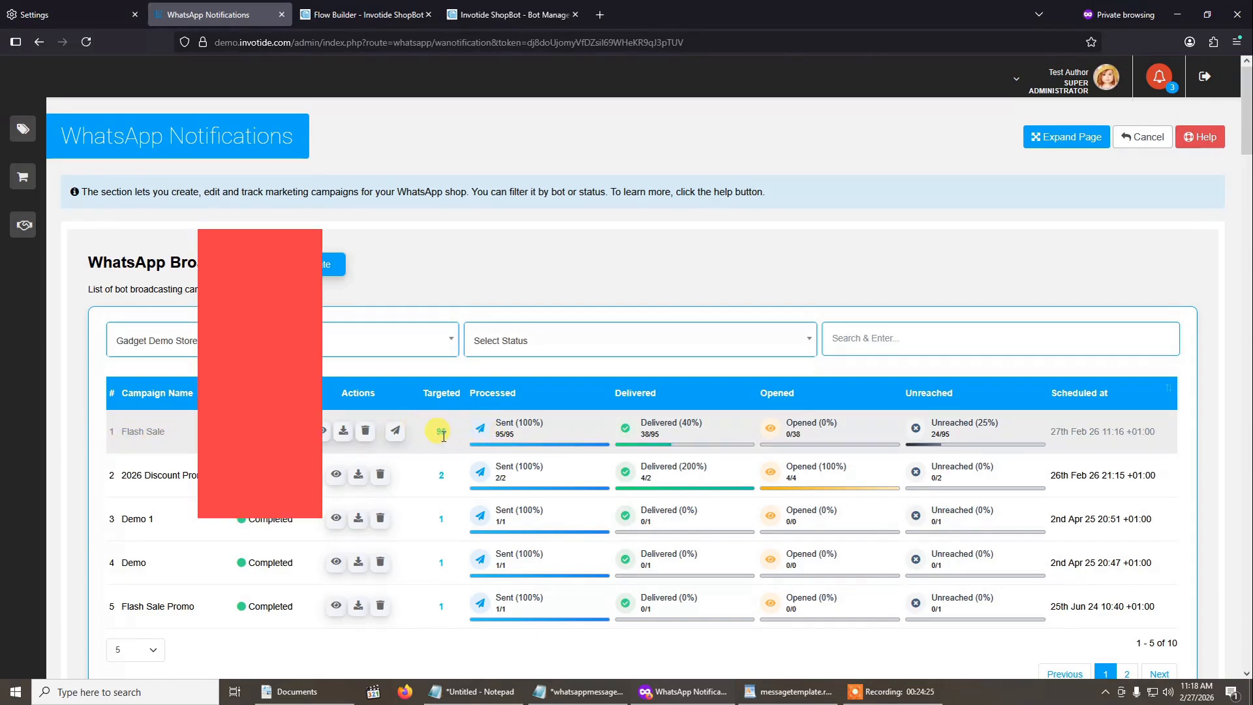
click(326, 430)
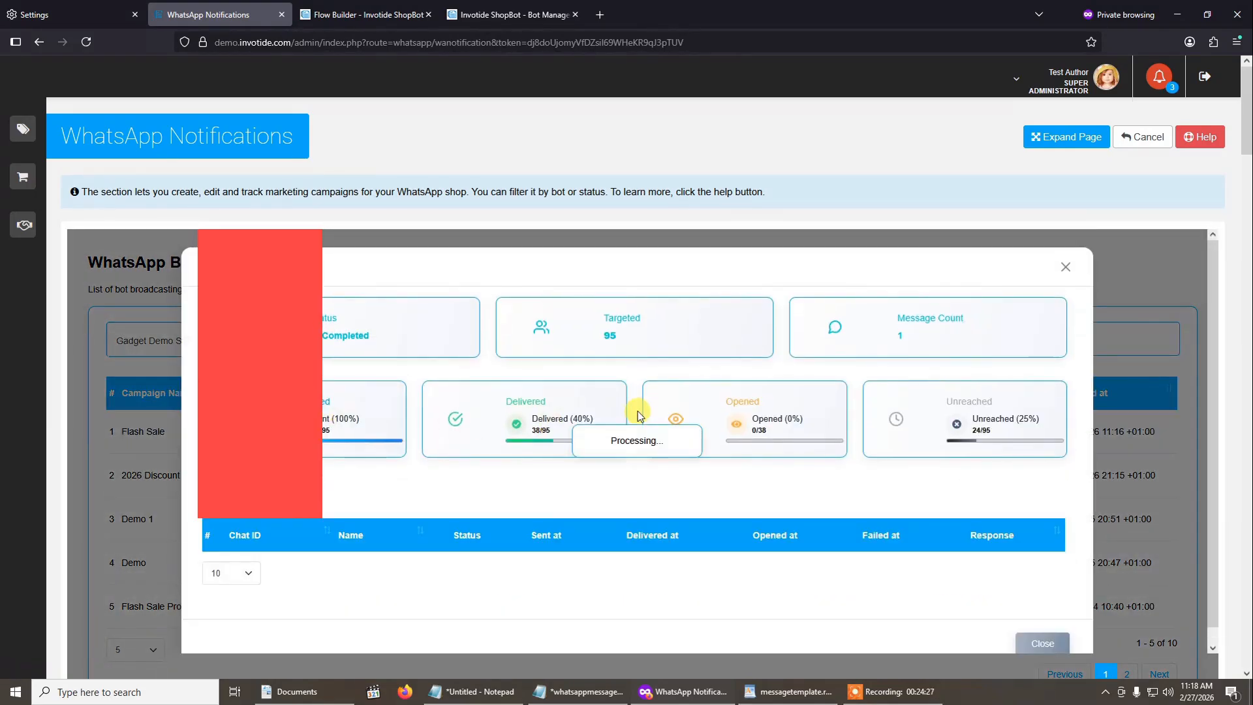
scroll(639, 414, down, 7)
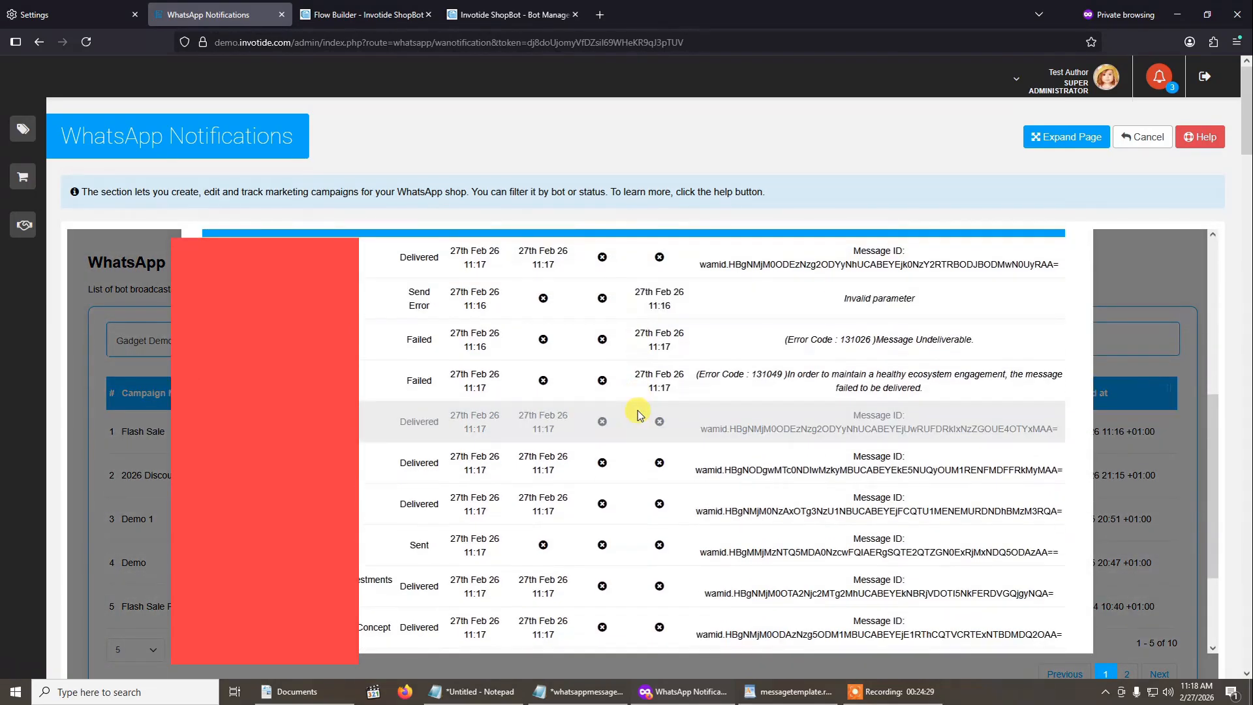
scroll(639, 415, up, 4)
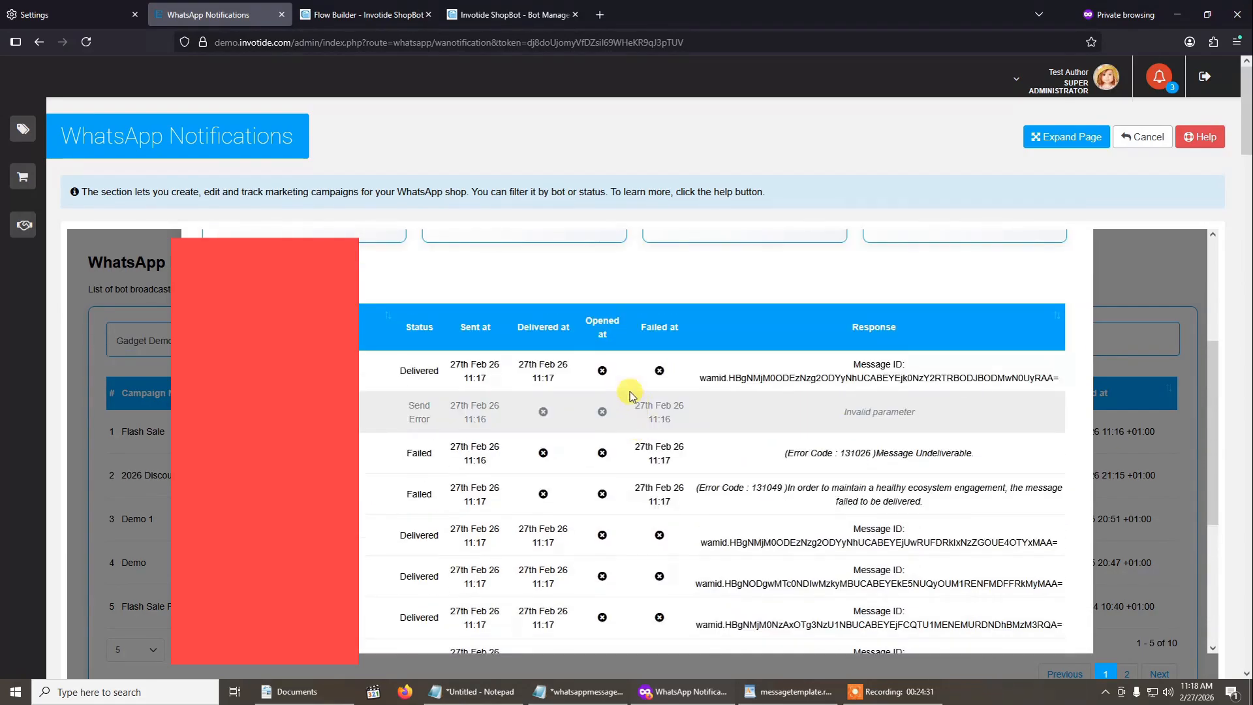
scroll(471, 496, down, 3)
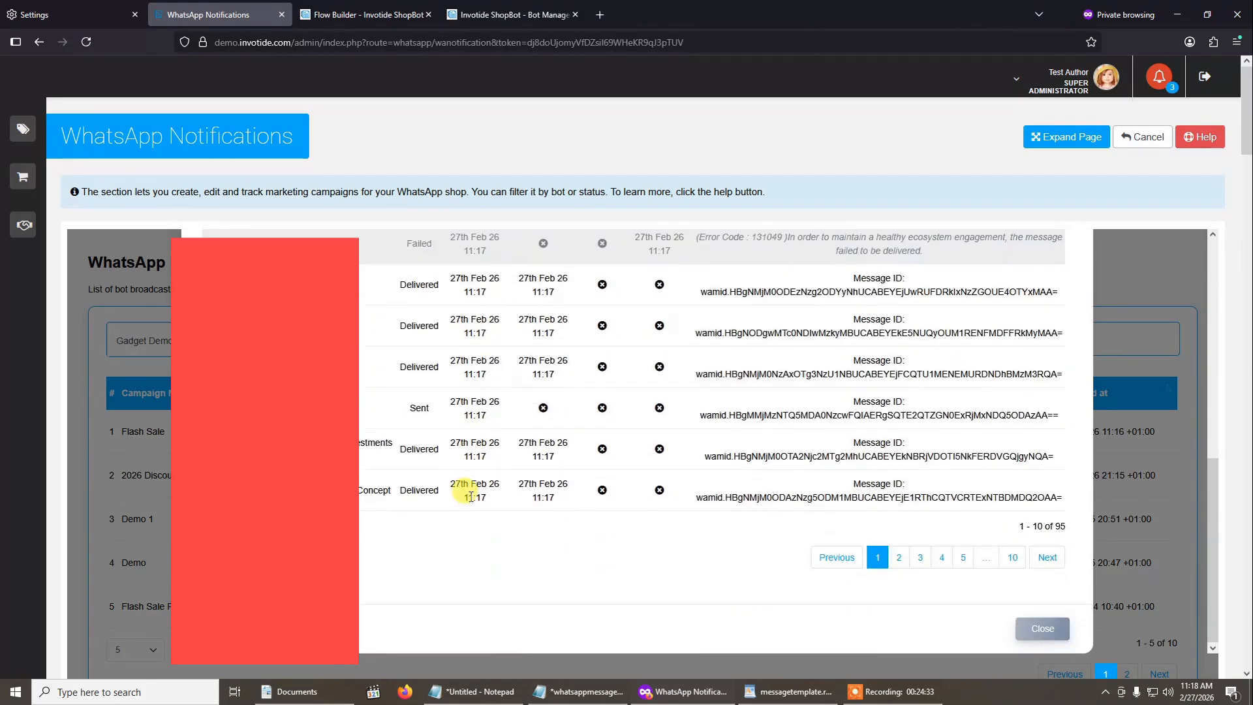
scroll(405, 414, up, 6)
scroll(724, 430, down, 3)
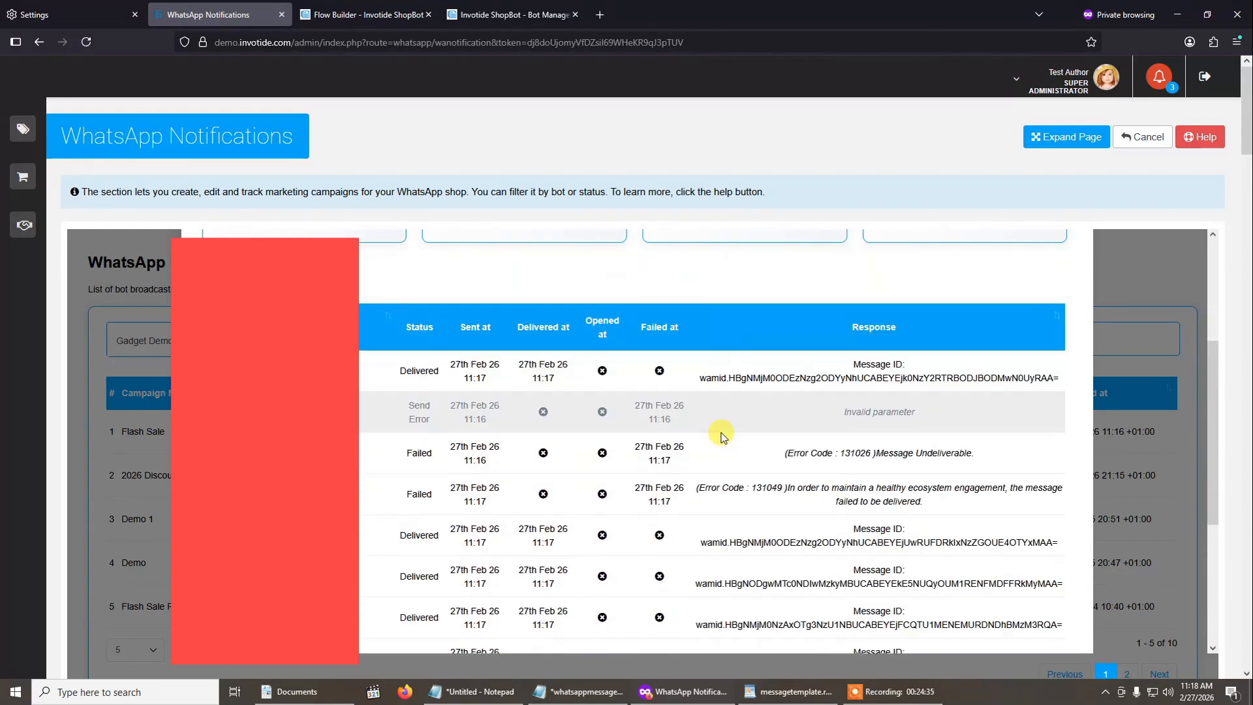
scroll(718, 425, up, 4)
click(1066, 268)
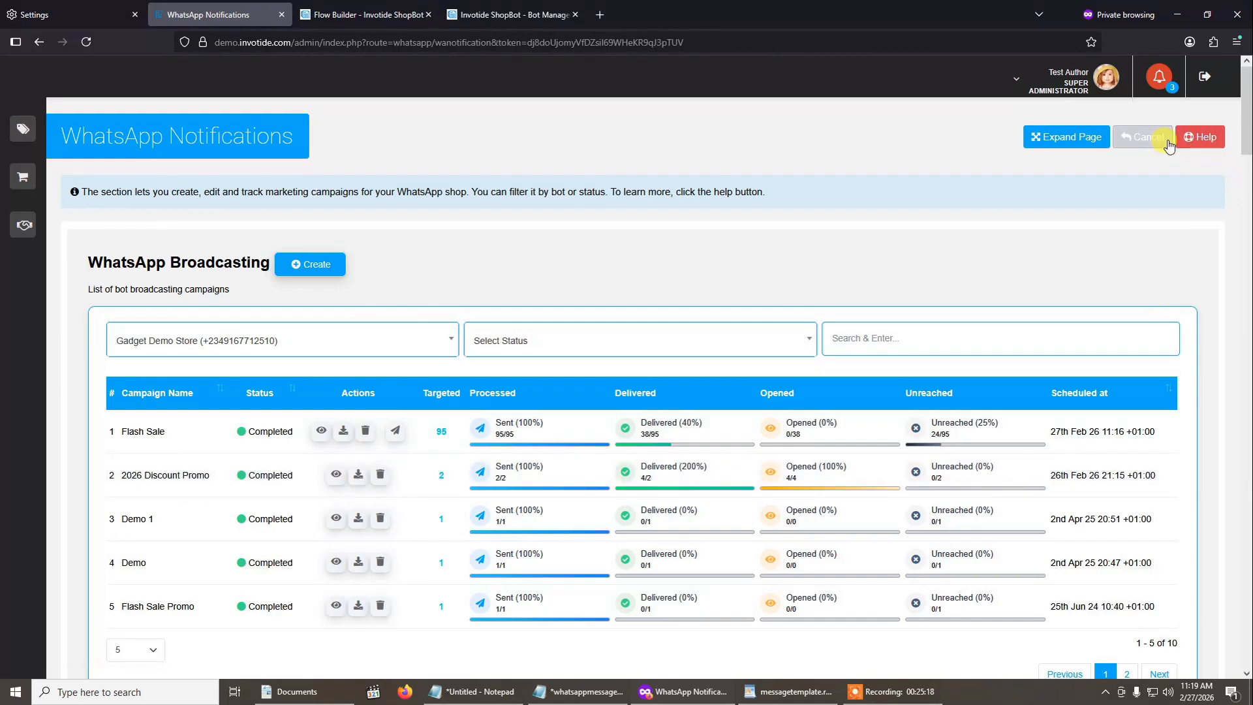
- Go to the ShopBot Inbox, dismissing the Chromium browser suggestion, and open the Perfect Herbals conversation
click(1167, 138)
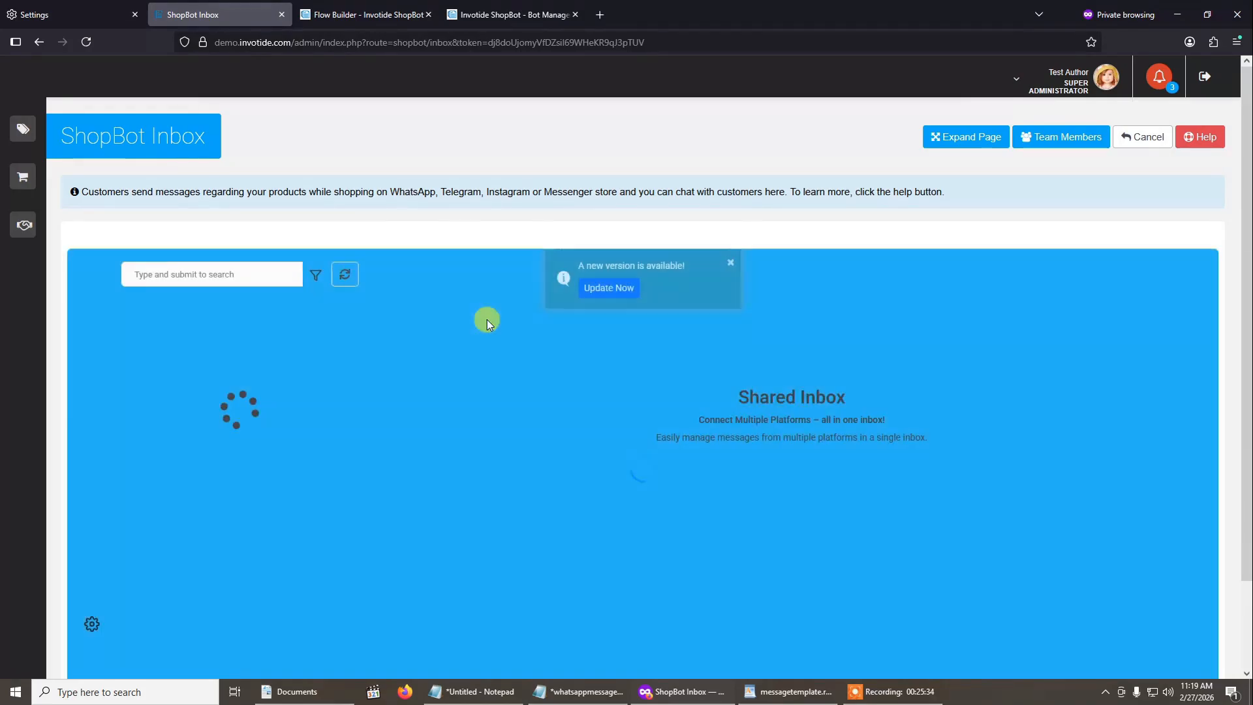
scroll(637, 371, down, 2)
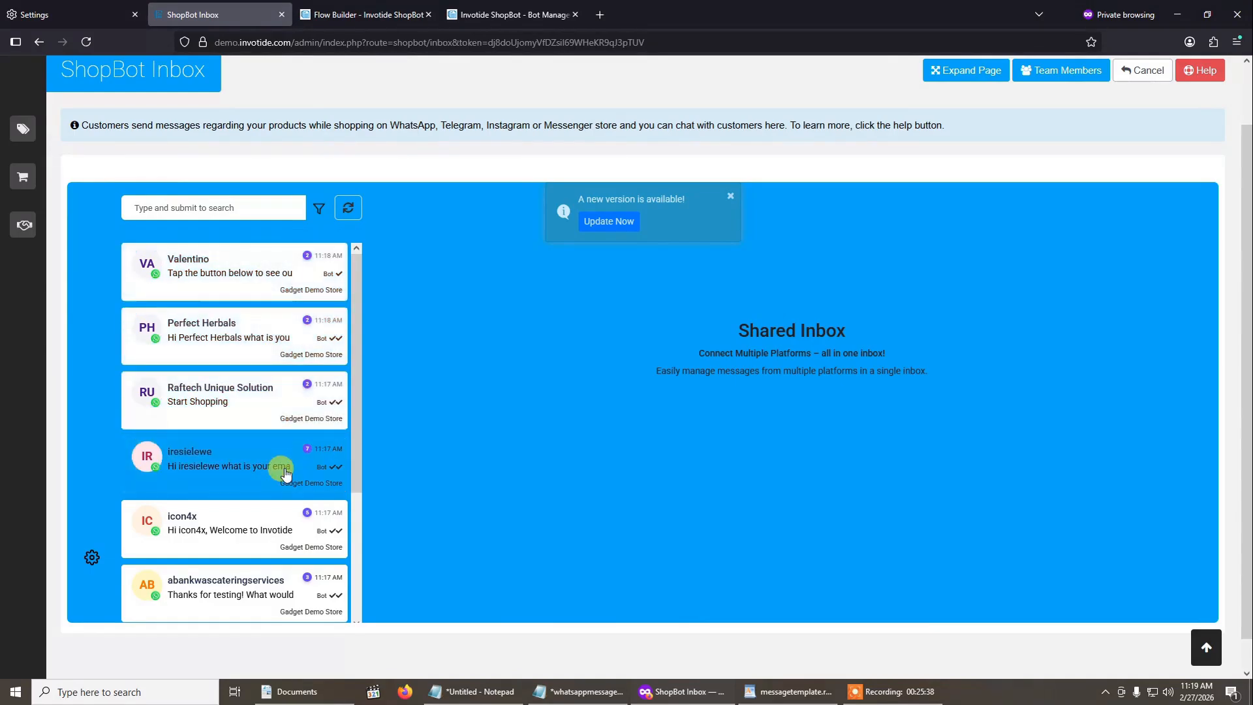
click(269, 361)
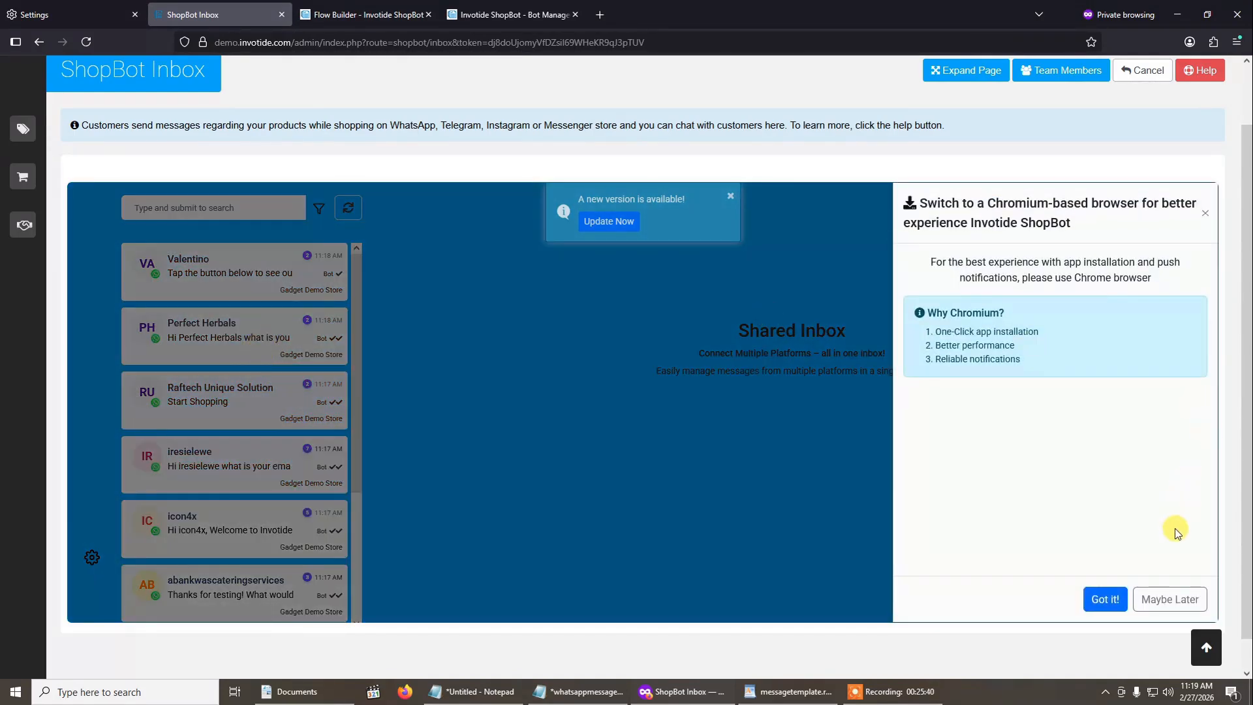
click(1157, 595)
click(237, 344)
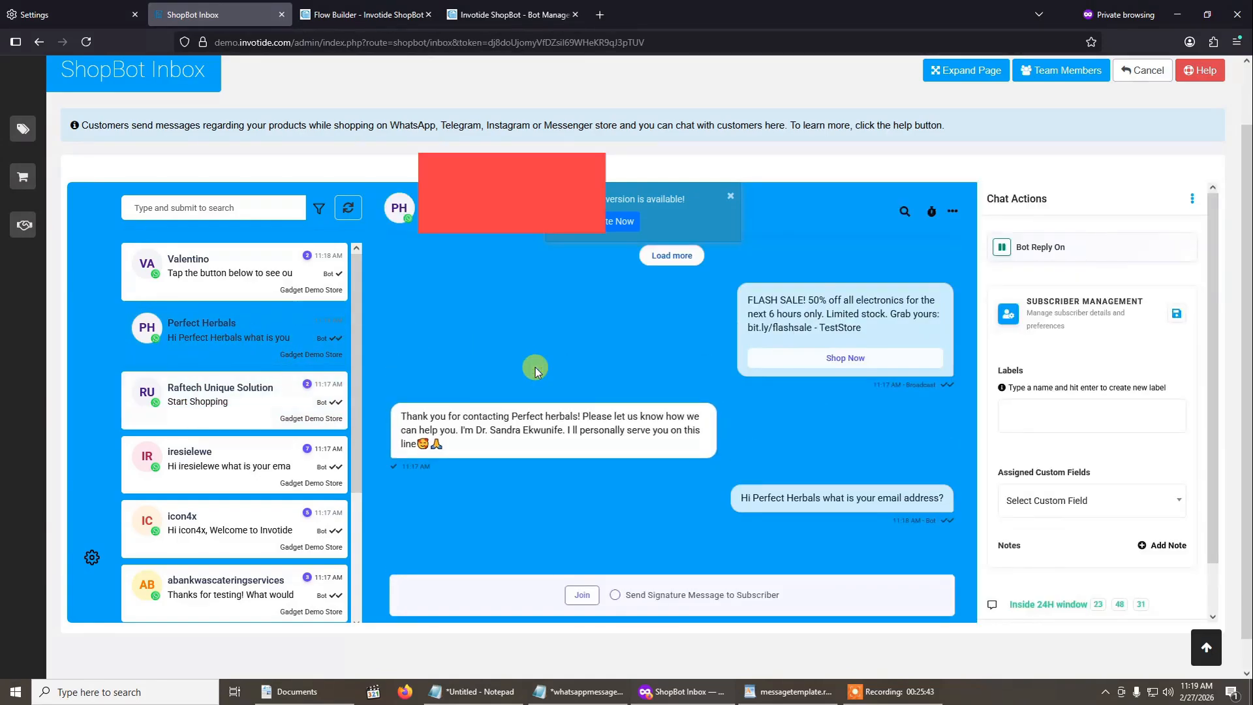
scroll(535, 367, down, 1)
scroll(535, 369, up, 2)
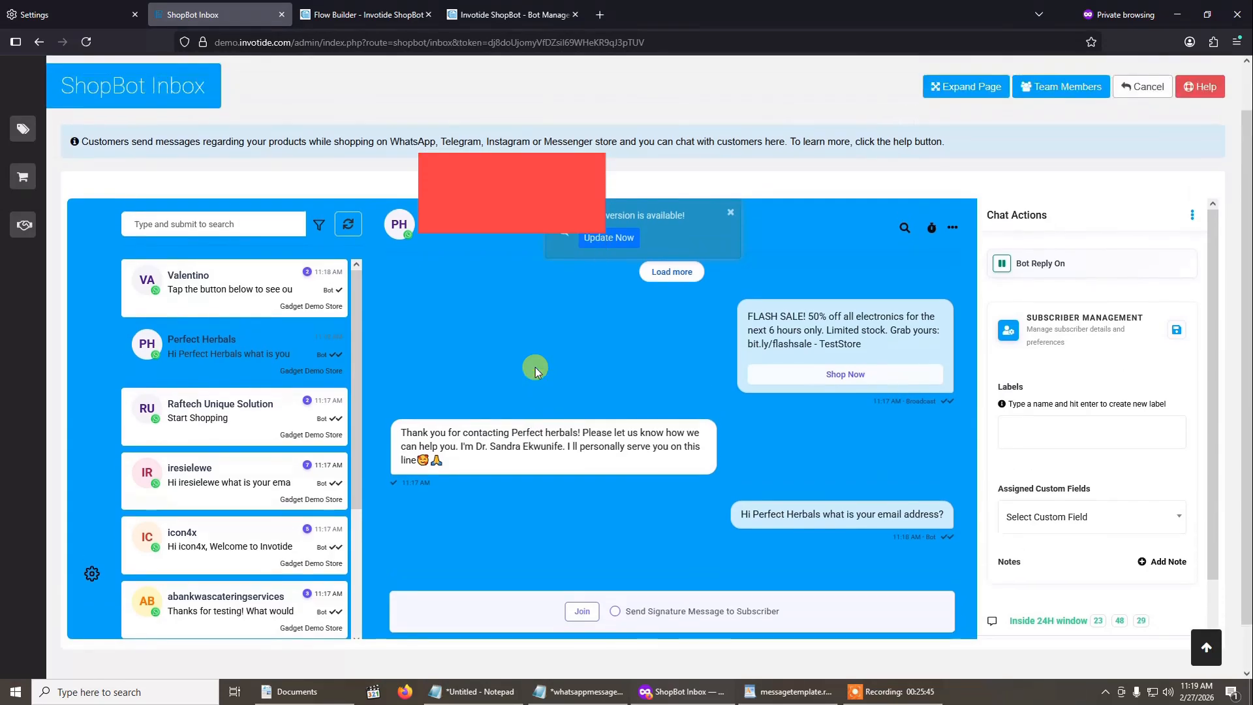
- Look through the inbox conversations and check the chat of the subscriber who answered the Flash Sale message with Shop Now
scroll(268, 395, down, 2)
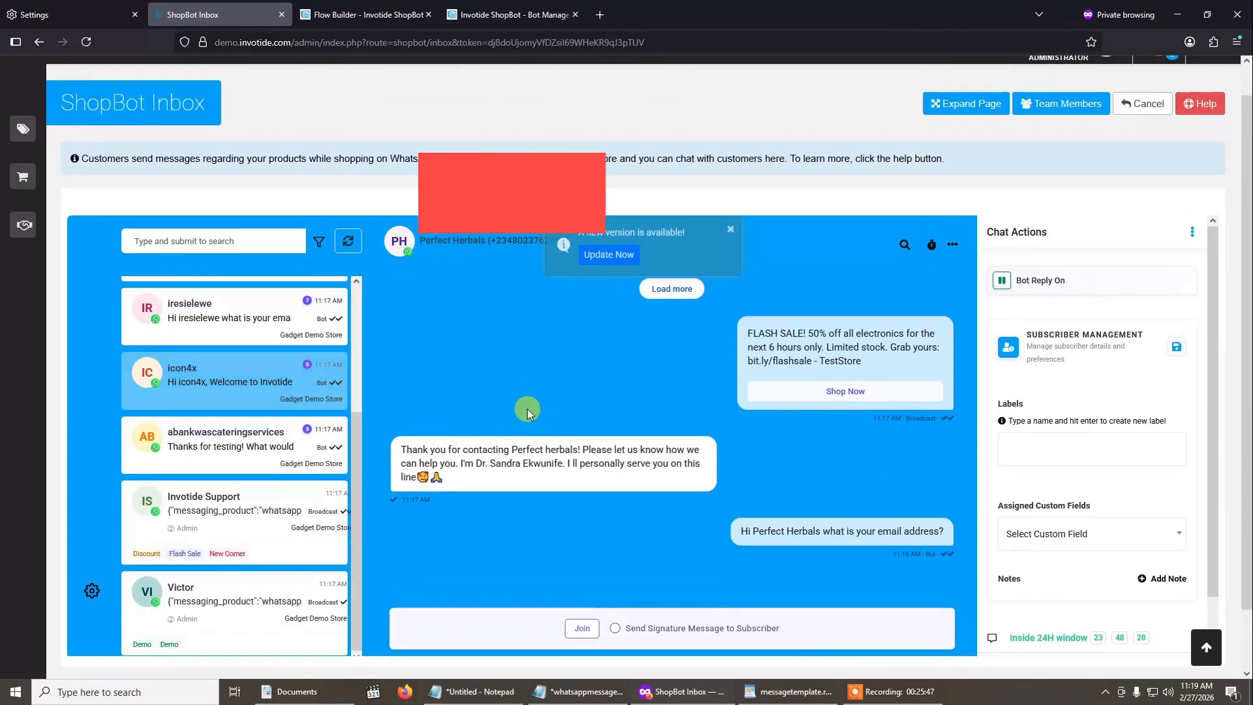
scroll(527, 409, up, 1)
scroll(568, 408, down, 3)
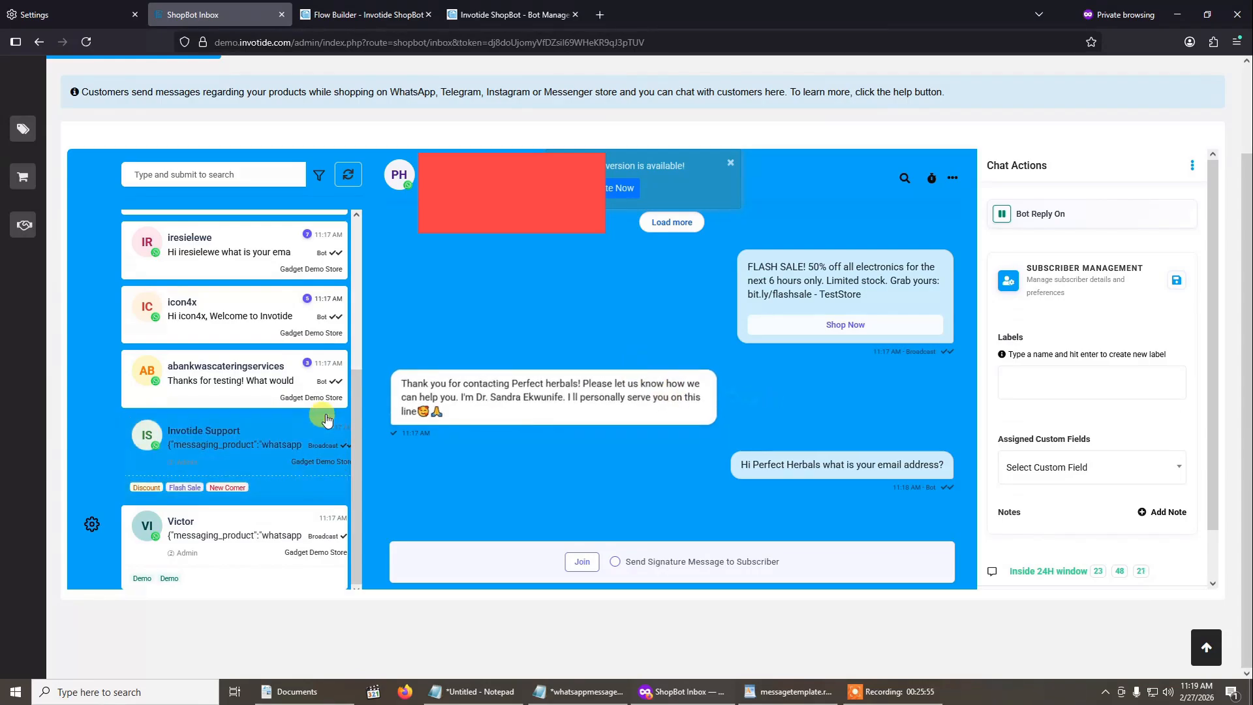
scroll(279, 335, up, 4)
click(242, 344)
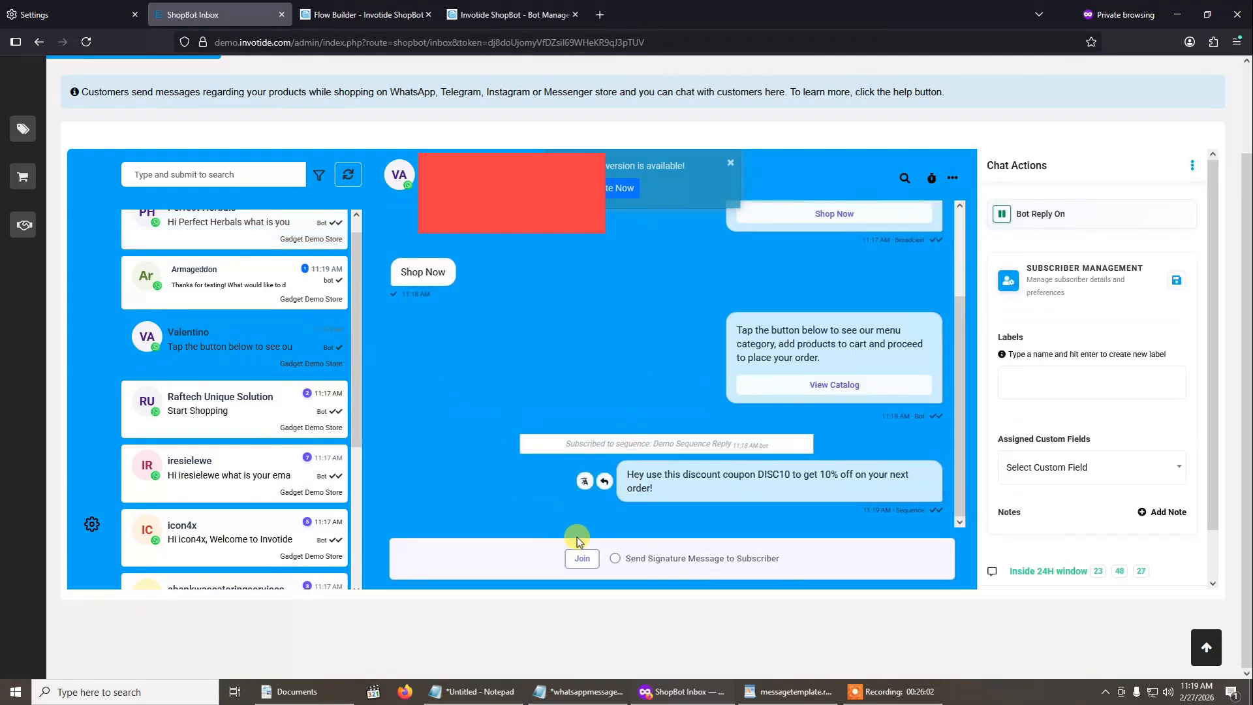
scroll(267, 399, down, 3)
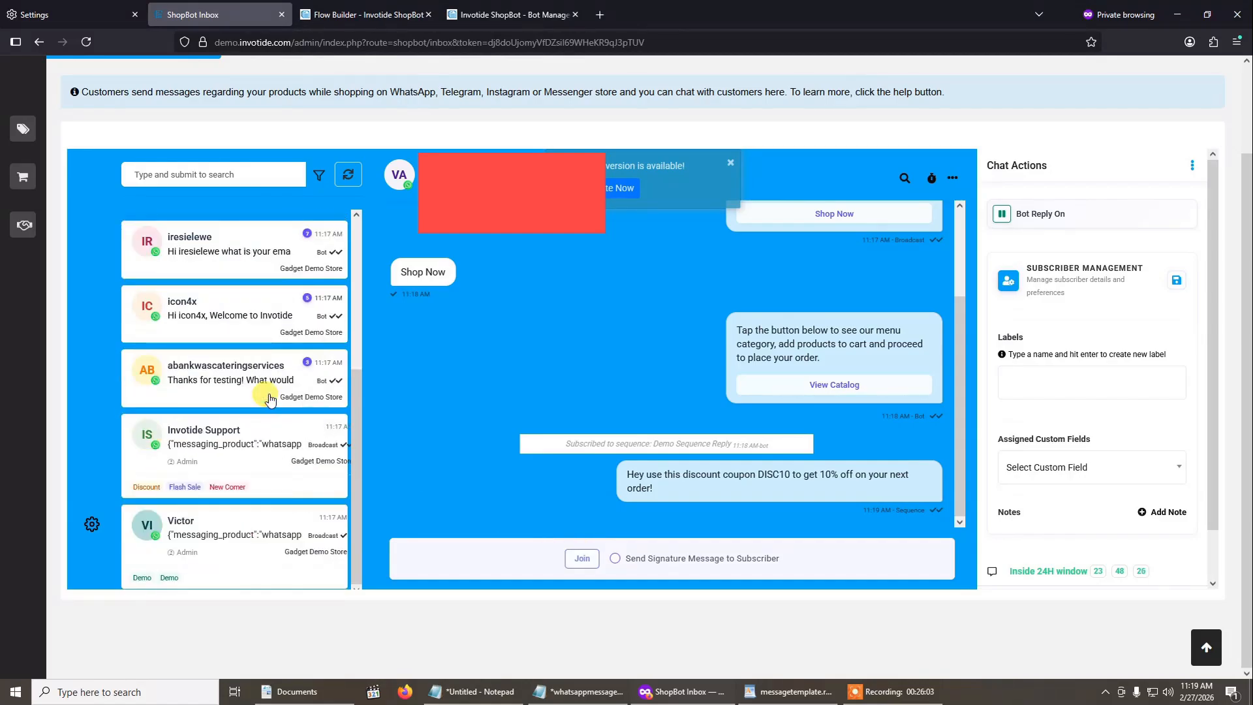
- Open the conversation of the Demo-labelled subscriber and view the Flash Sale broadcast message in it
scroll(269, 398, up, 2)
scroll(269, 398, down, 2)
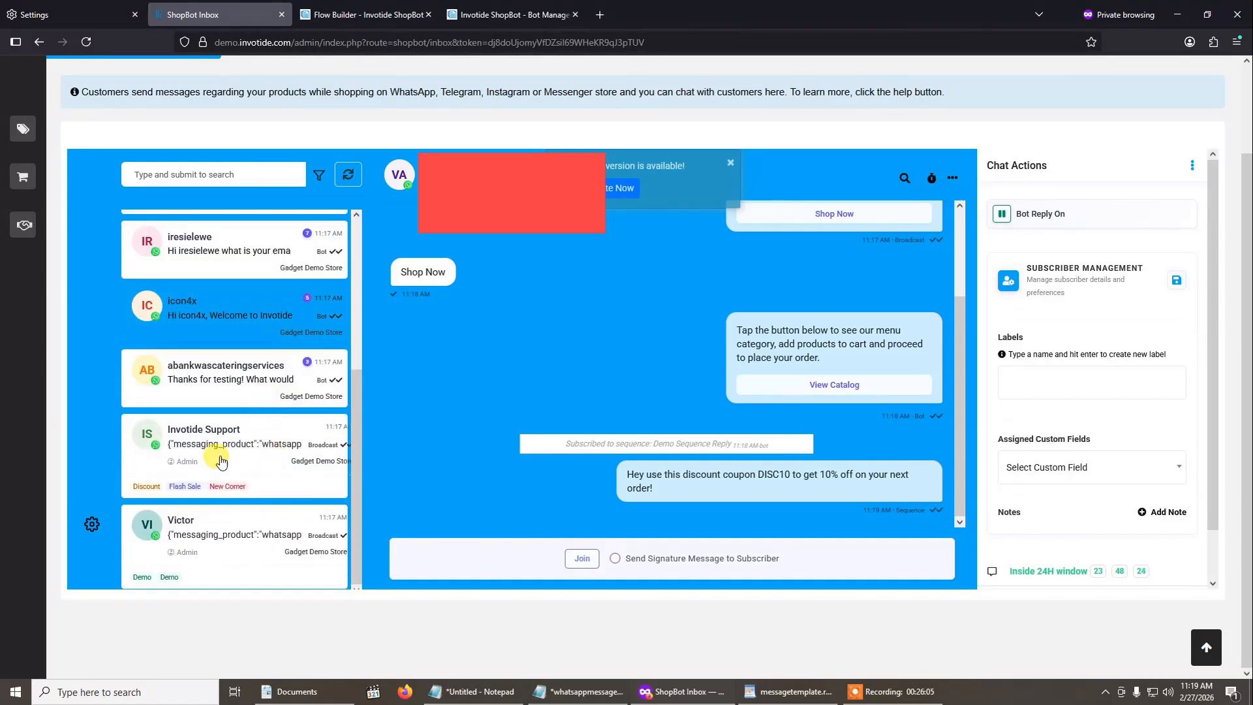
click(248, 530)
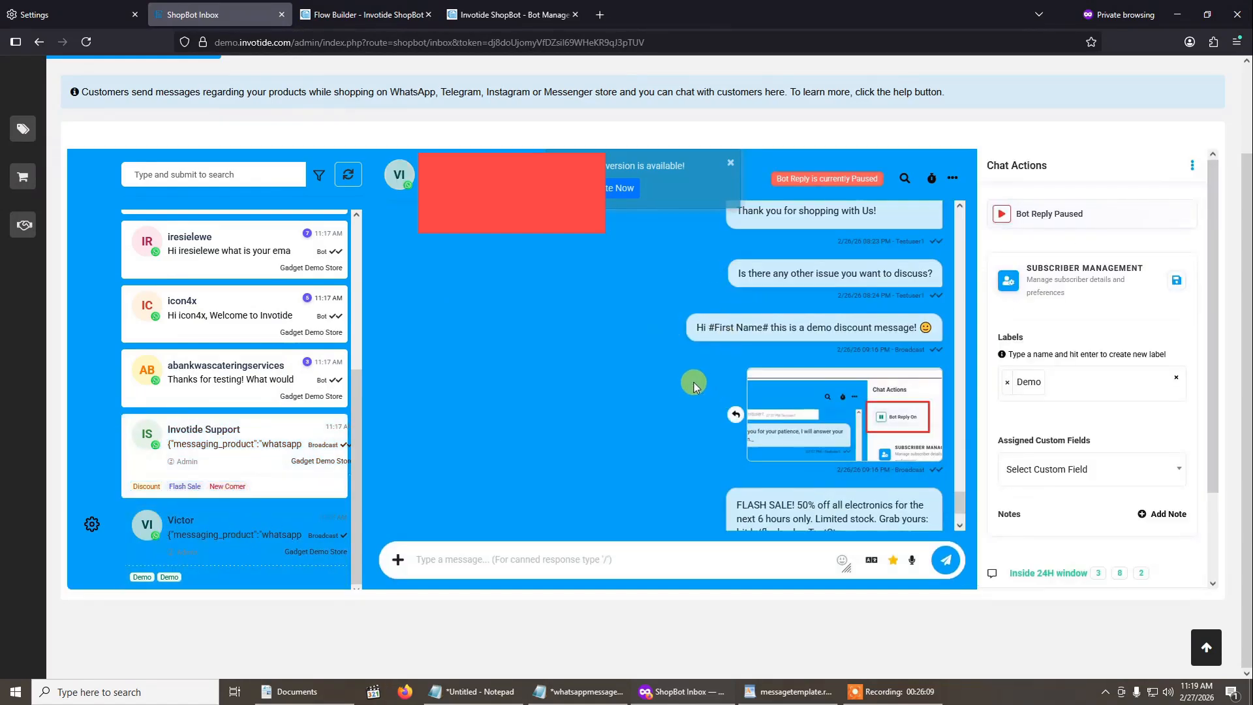
scroll(695, 382, down, 1)
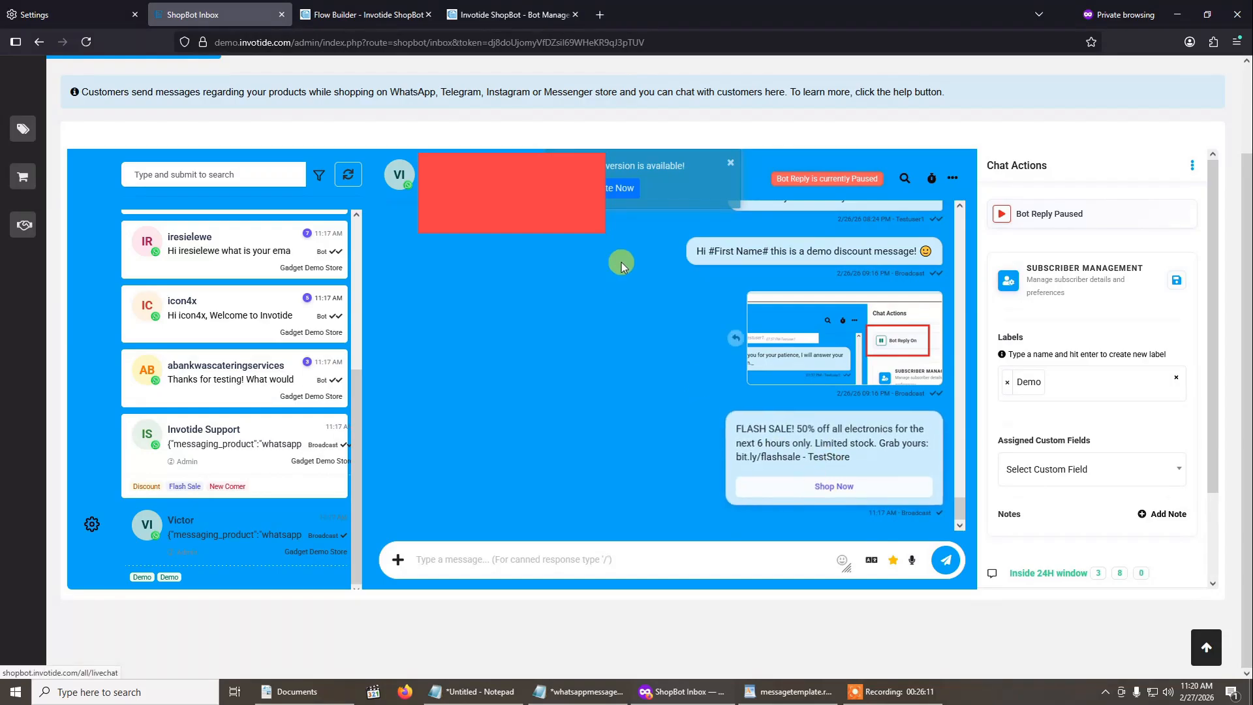
- Update the inbox to the new version and reopen the Demo-labelled subscriber's conversation
click(608, 189)
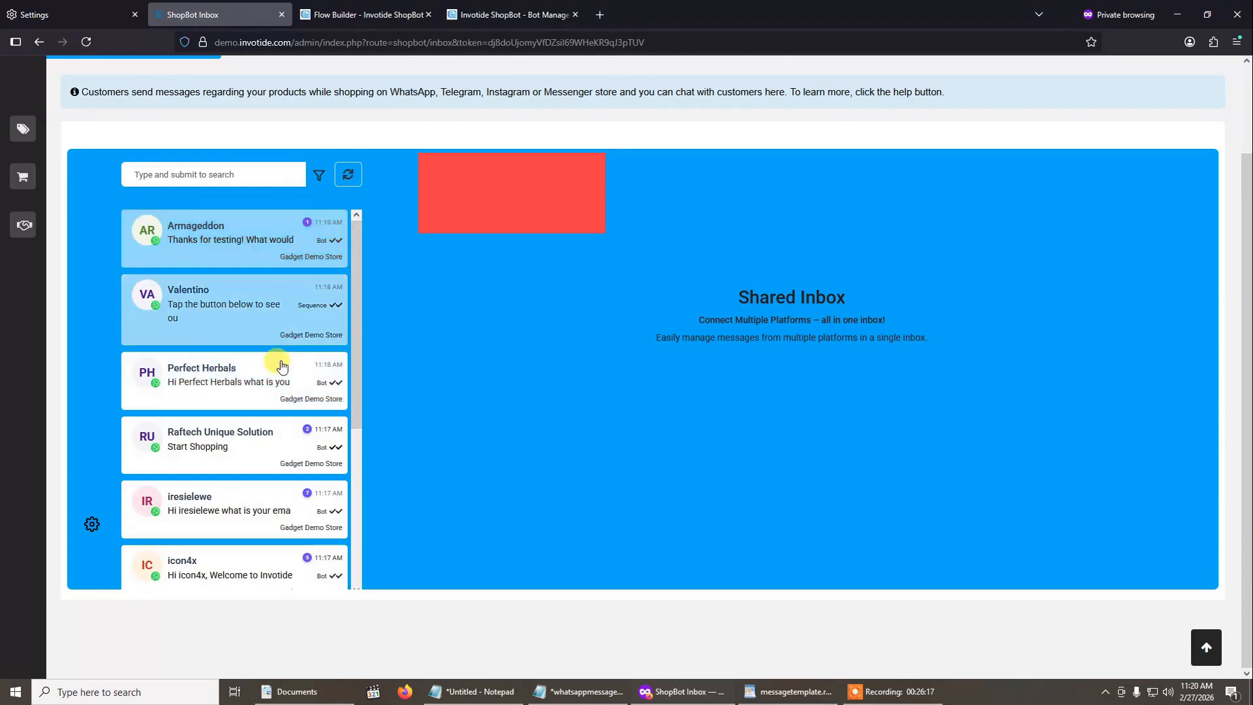
scroll(279, 363, down, 4)
click(239, 532)
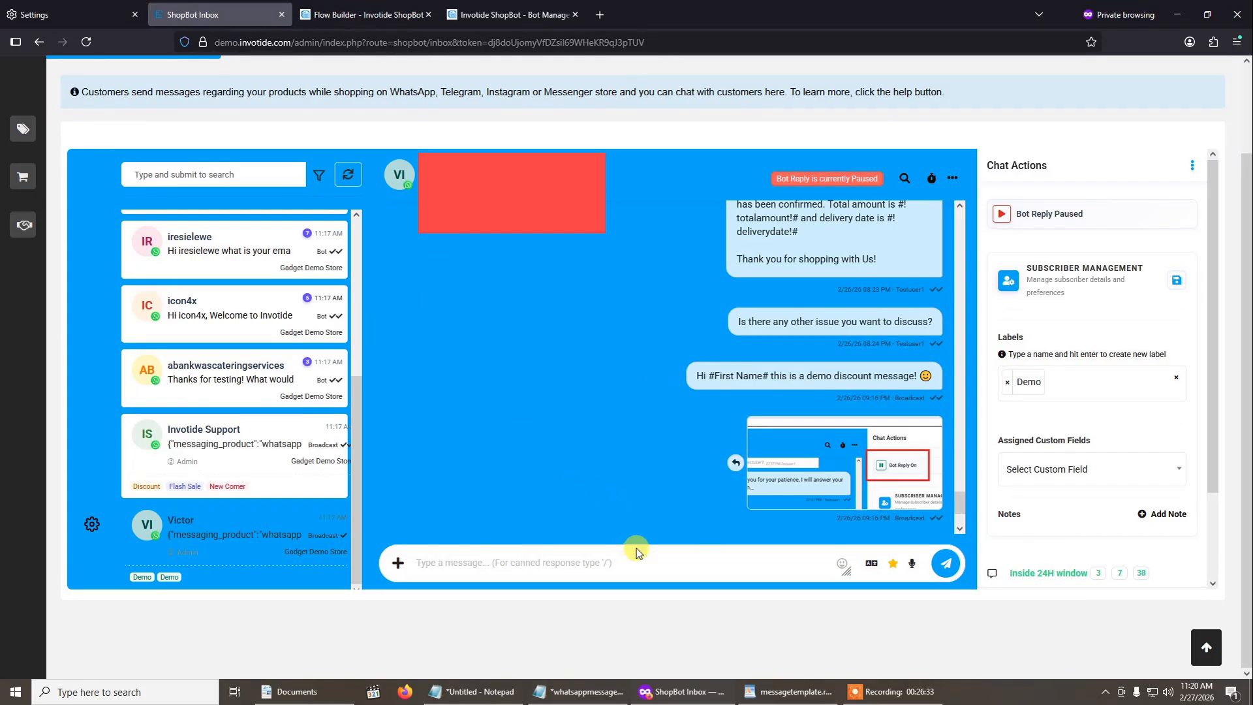
- Open the list of message templates that can be sent in the Demo-labelled subscriber's conversation
click(398, 565)
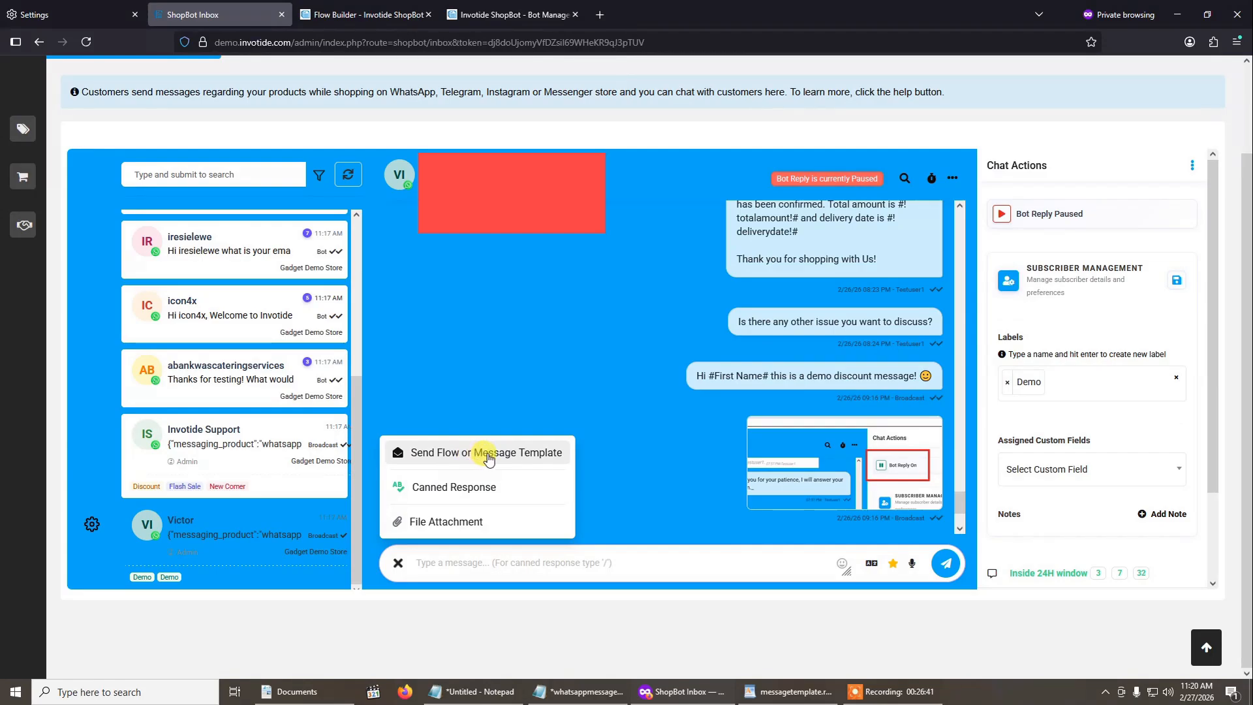
click(488, 459)
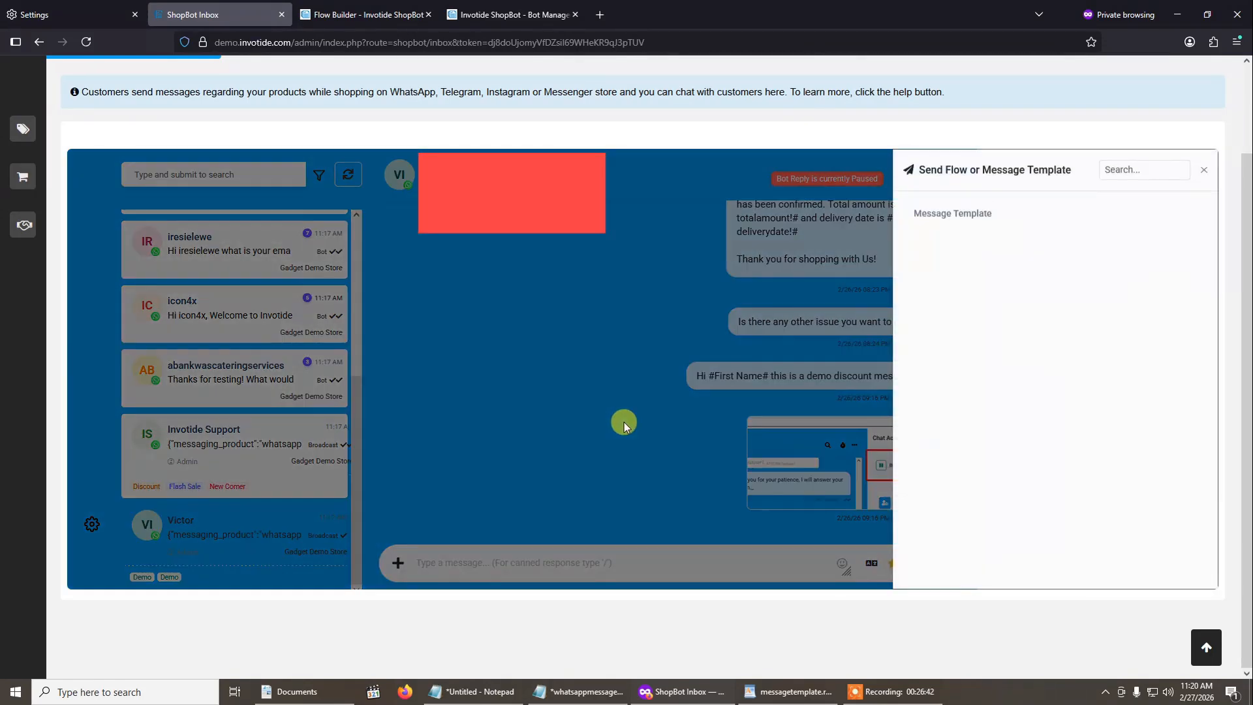
click(953, 215)
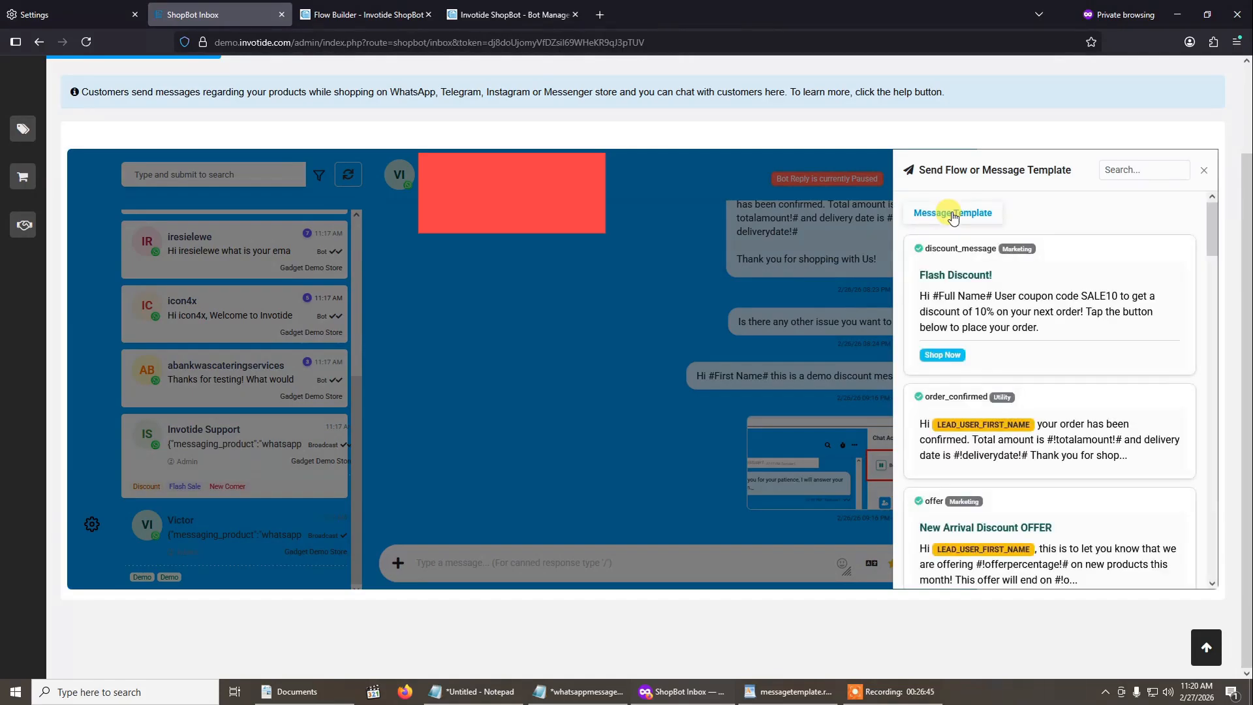
- Look through the available message templates, from discount_message and order_confirmed down to the discount and new-product offers
scroll(1022, 479, down, 10)
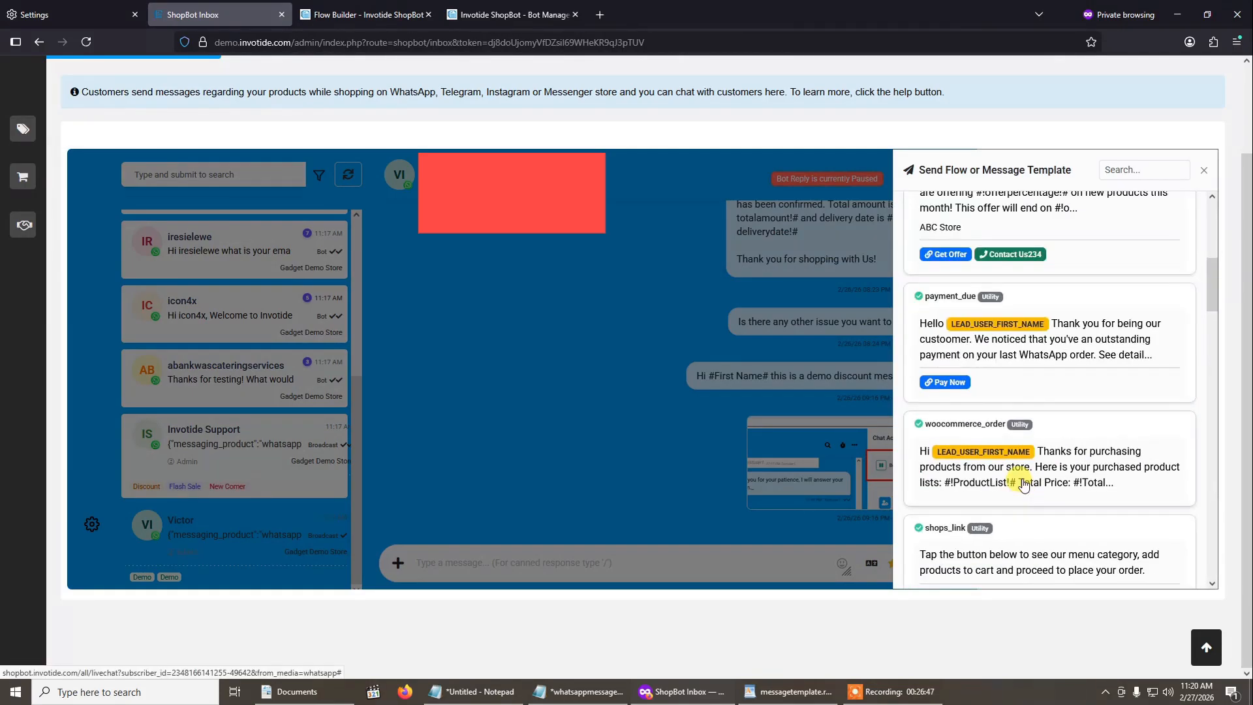
scroll(1022, 481, up, 10)
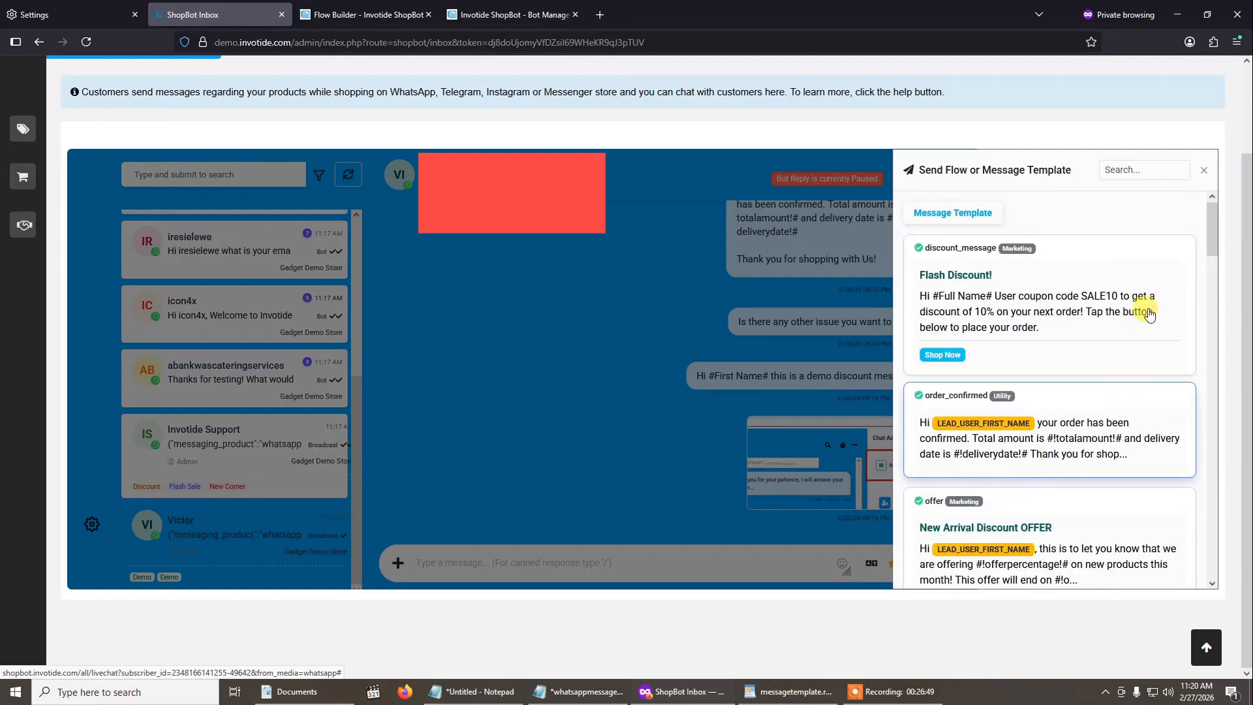
scroll(1129, 438, down, 8)
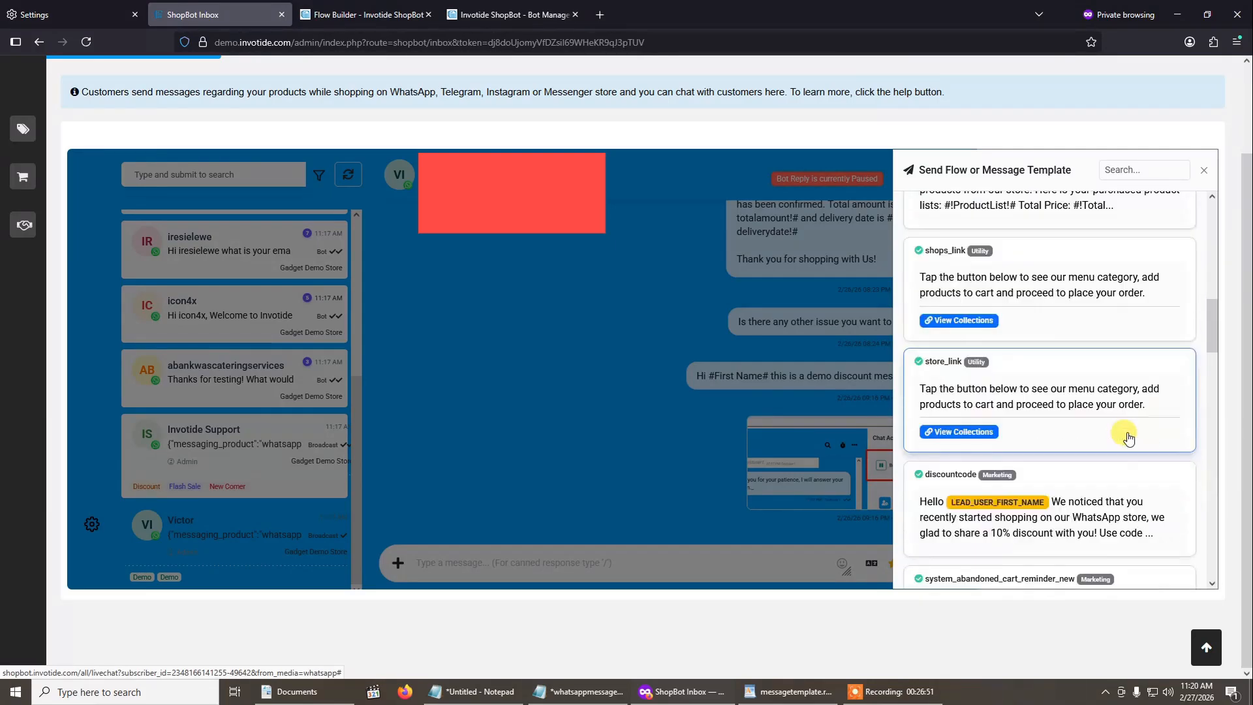
scroll(1129, 438, down, 2)
scroll(1129, 438, up, 10)
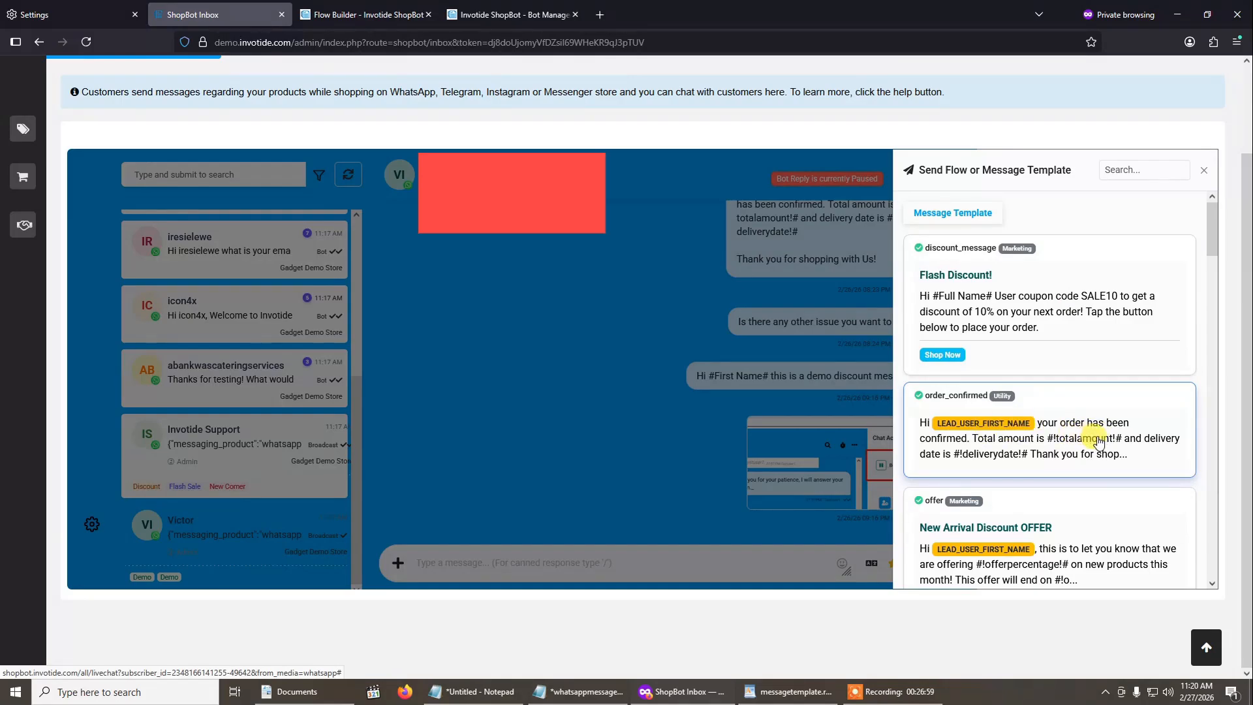
scroll(1110, 444, down, 8)
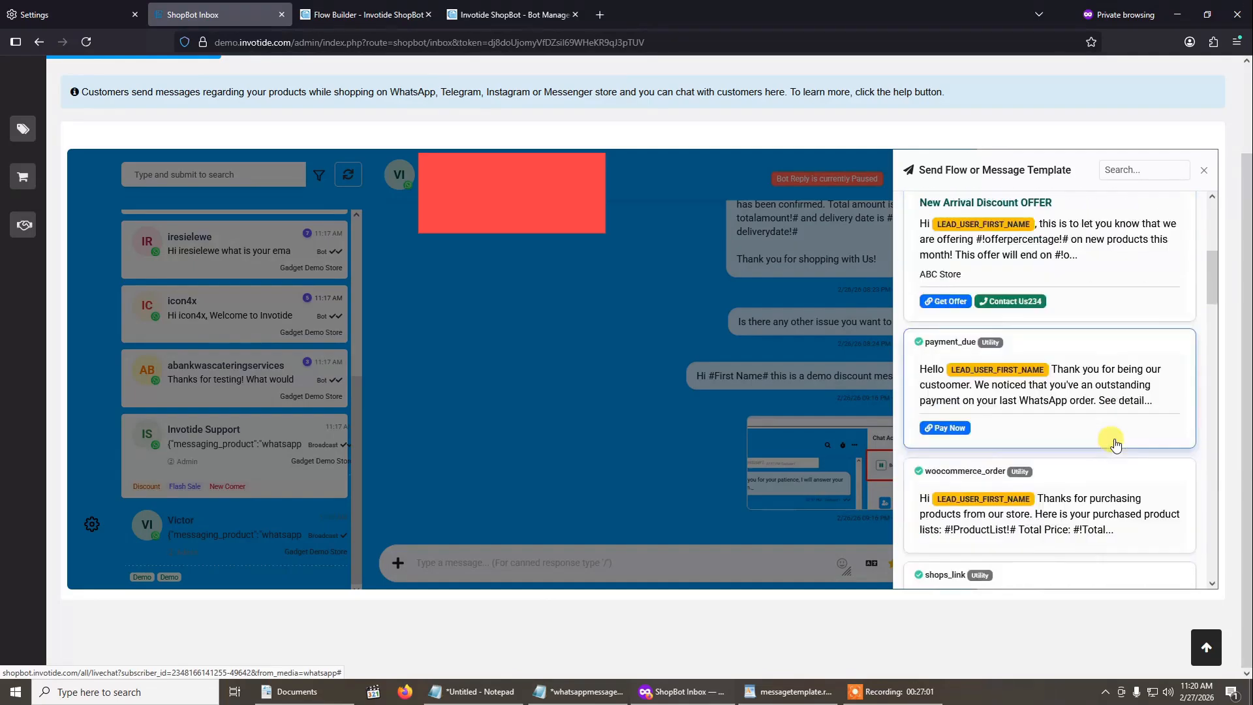
scroll(1116, 445, down, 10)
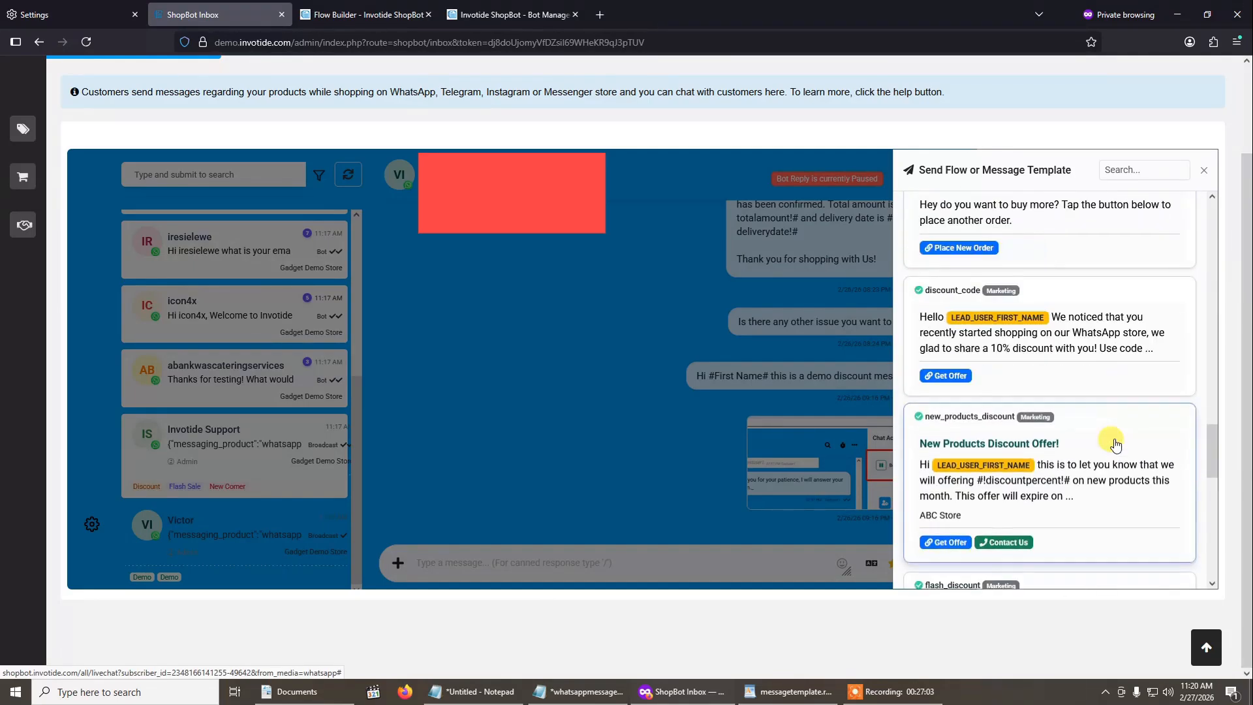
scroll(1116, 444, up, 15)
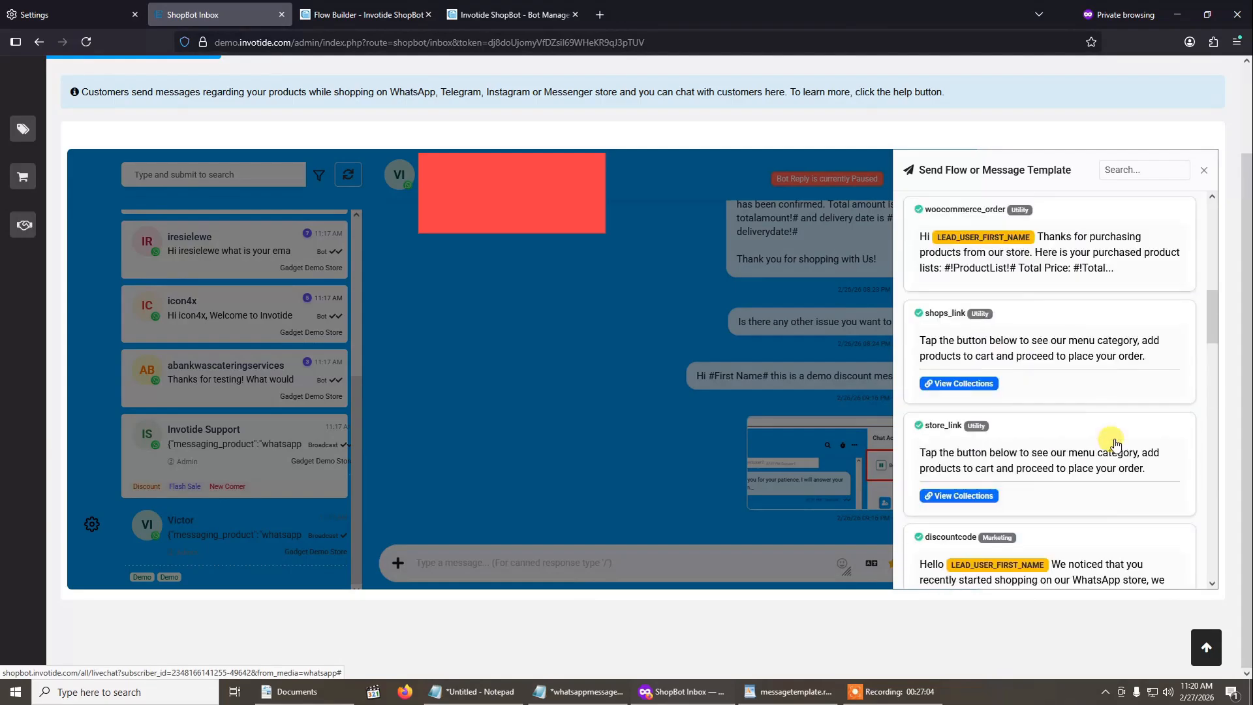
- Search the templates for "order_con" and choose the customer_order_confirmation template
click(1138, 167)
text(order)
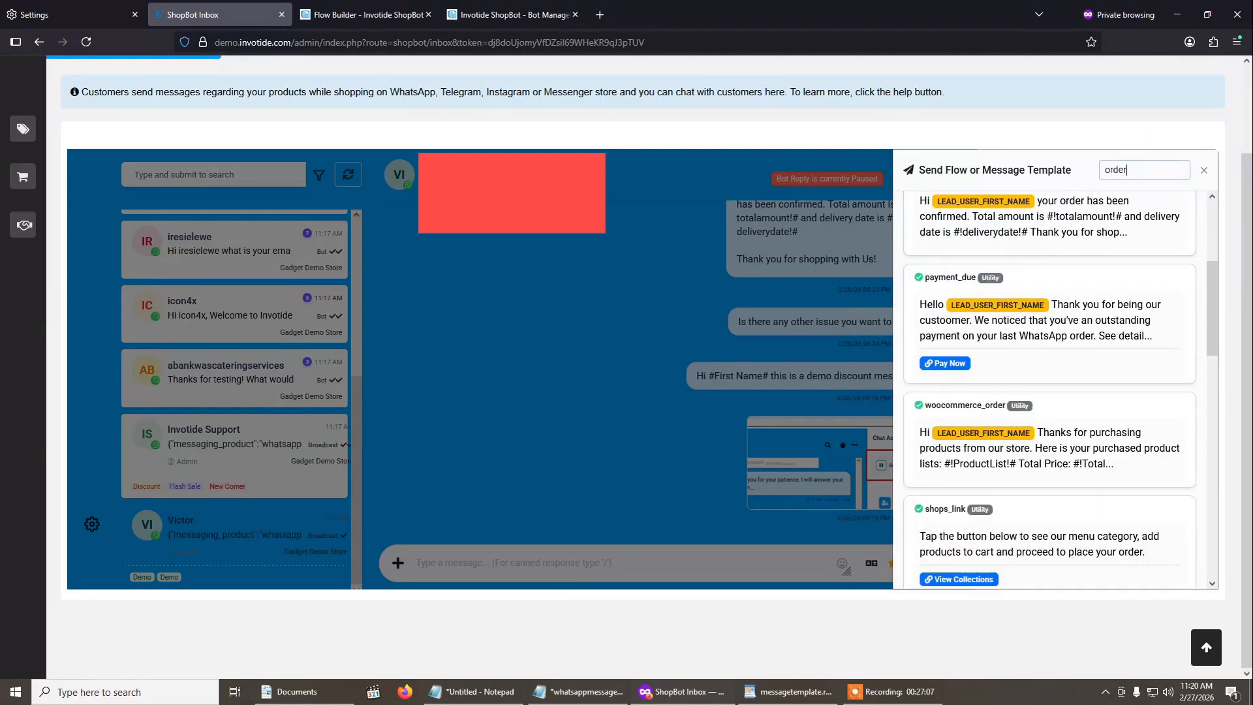
text(_con)
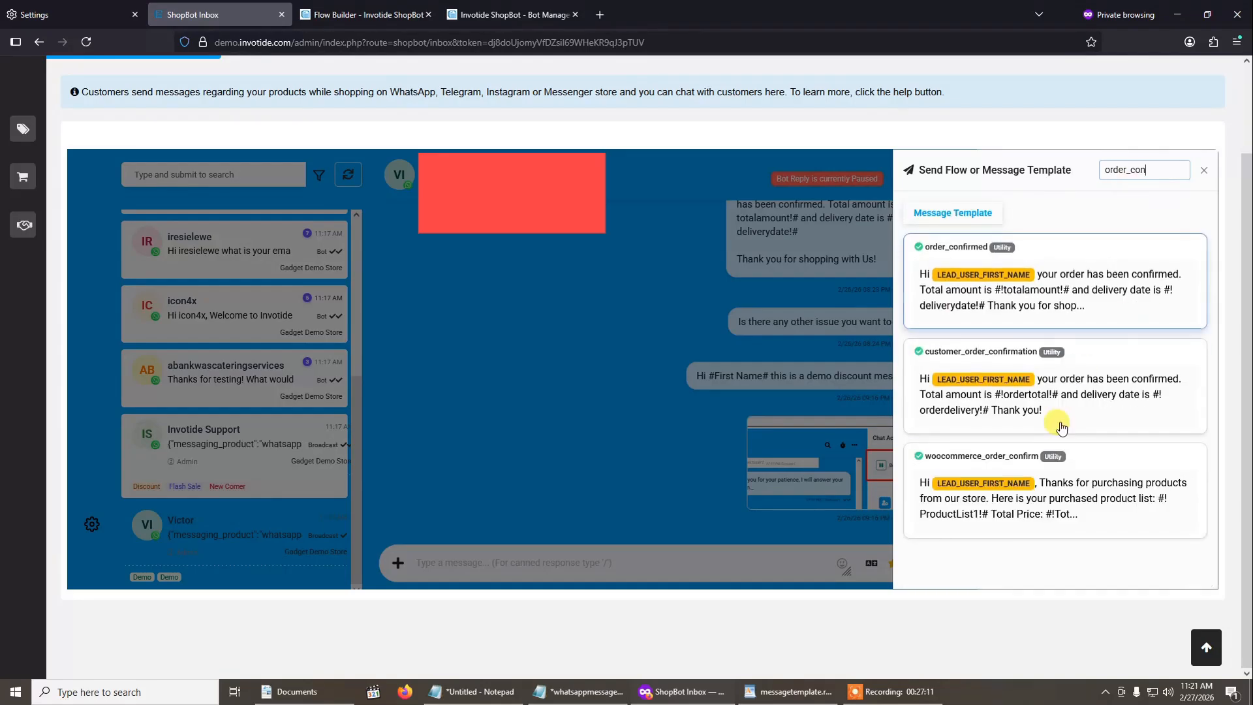
click(1097, 399)
- Set the template's ordertotal to 1000 and orderdelivery to 10/2/2026, send it to the subscriber, and return to the chat
click(787, 230)
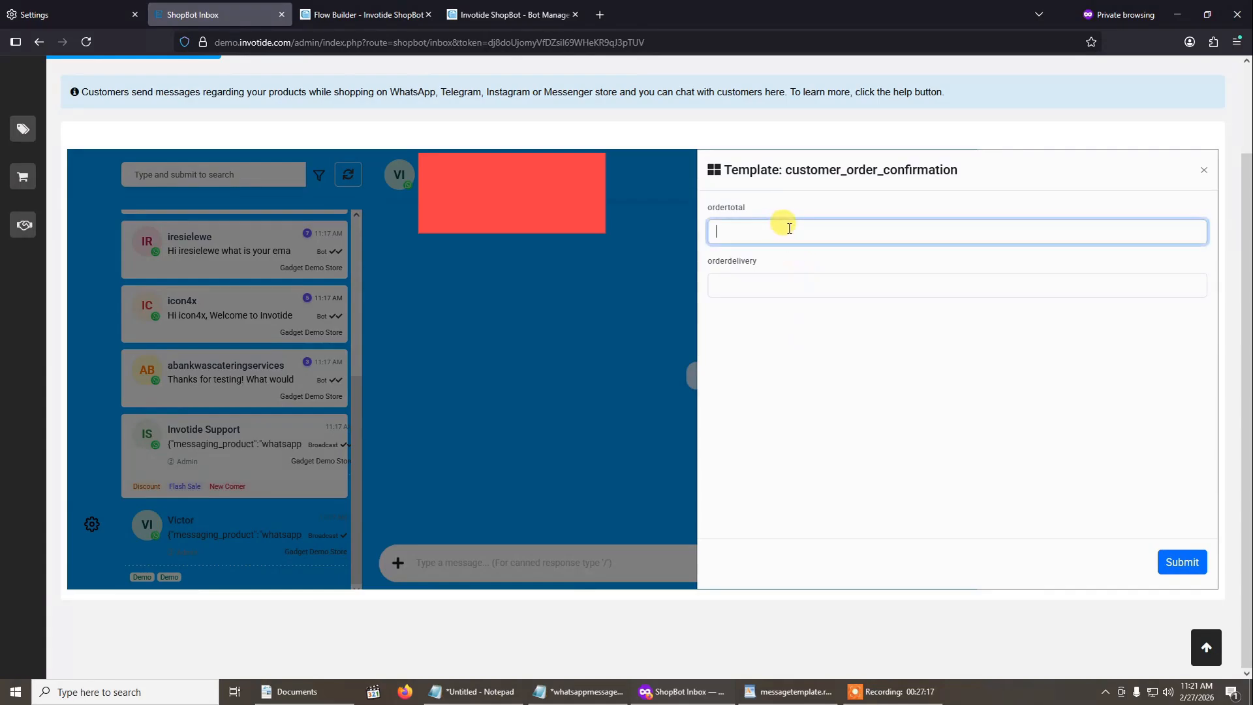
text(2)
click(782, 295)
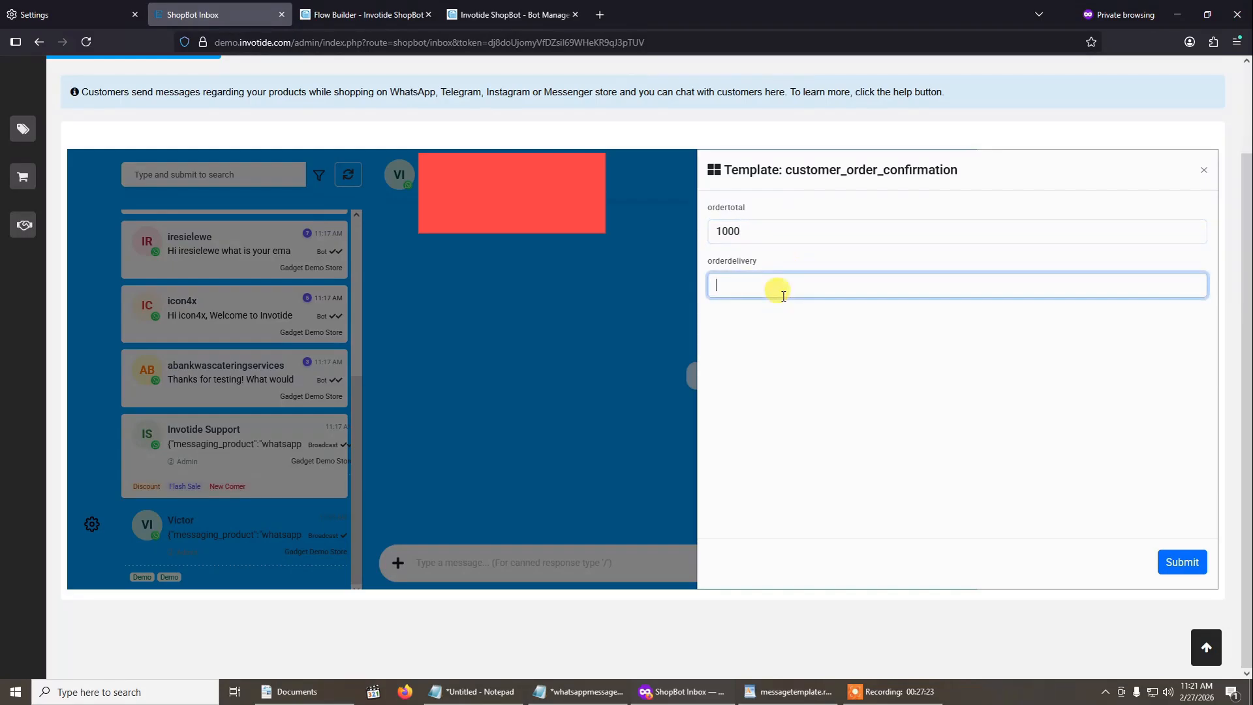
text(10/2/2026)
click(1061, 369)
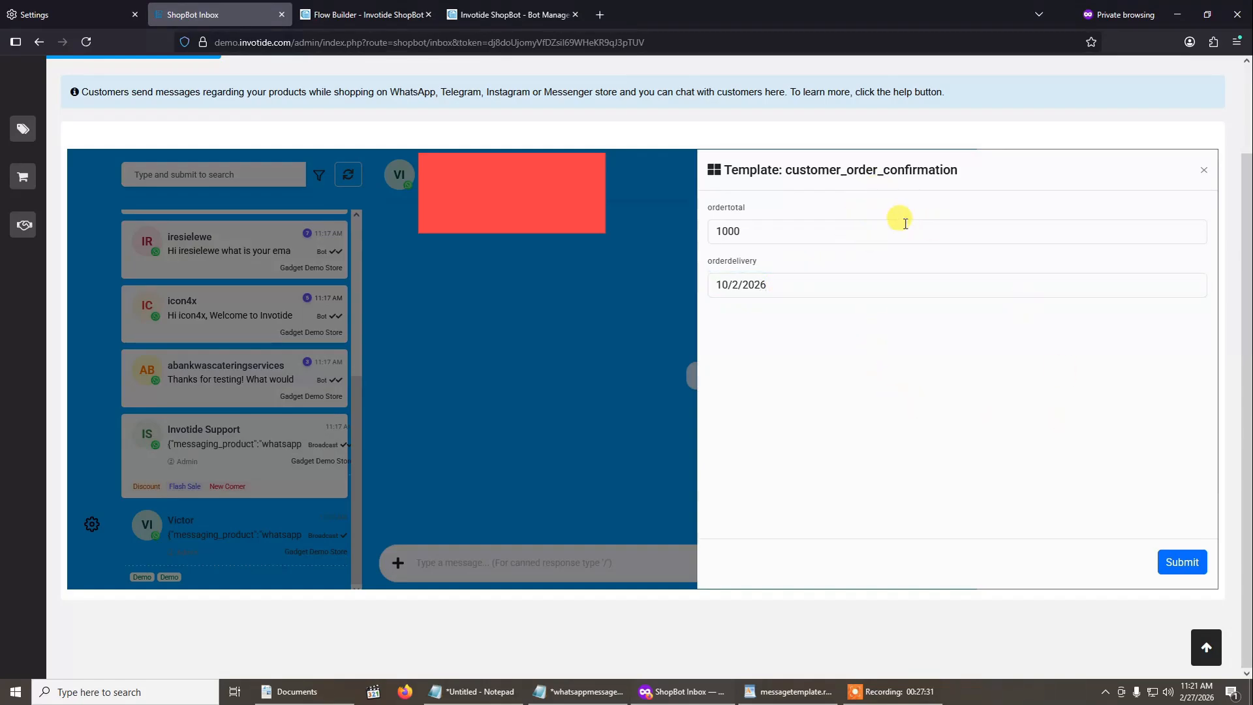
click(1180, 561)
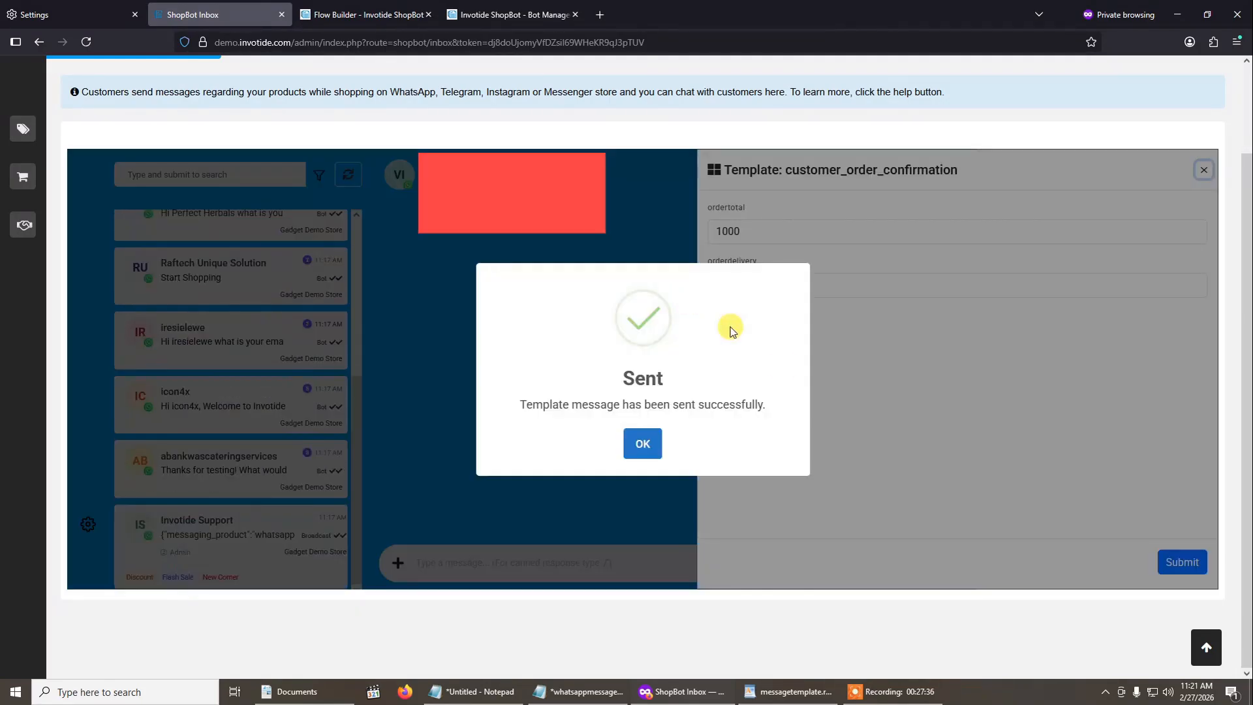
click(647, 442)
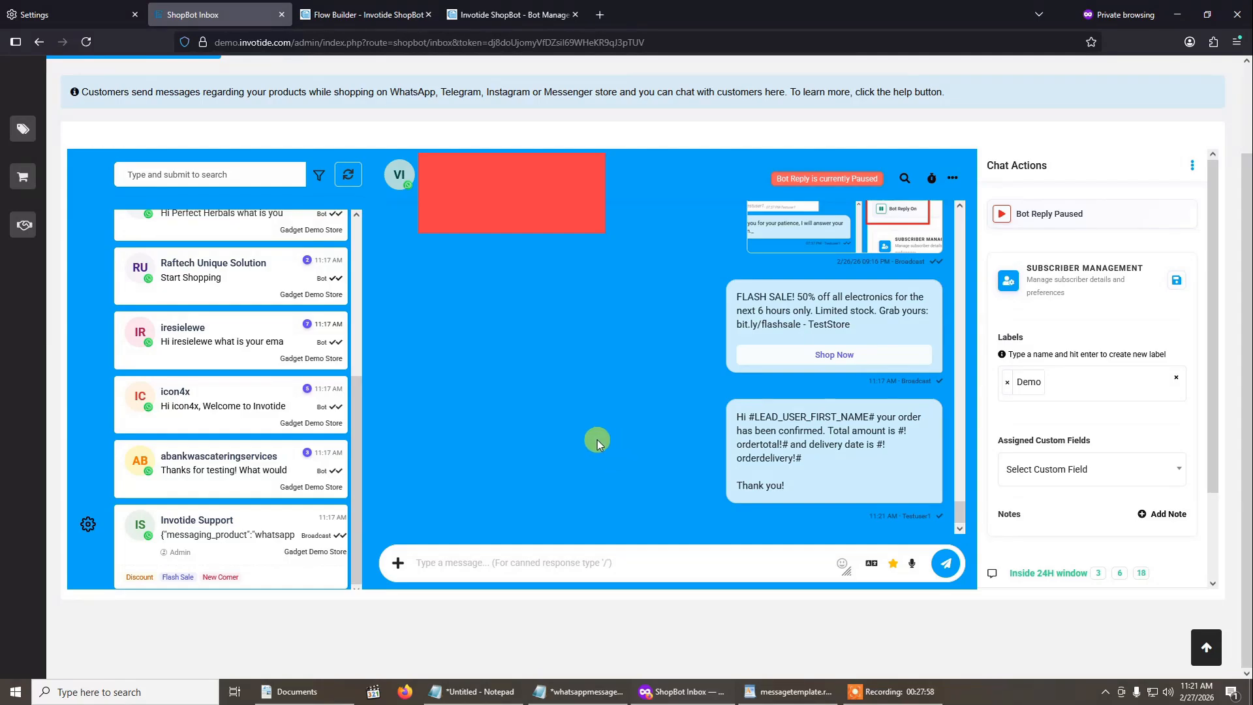
- Leave the ShopBot Inbox for the Shopping Bots page and go to the admin Dashboard
scroll(516, 376, up, 5)
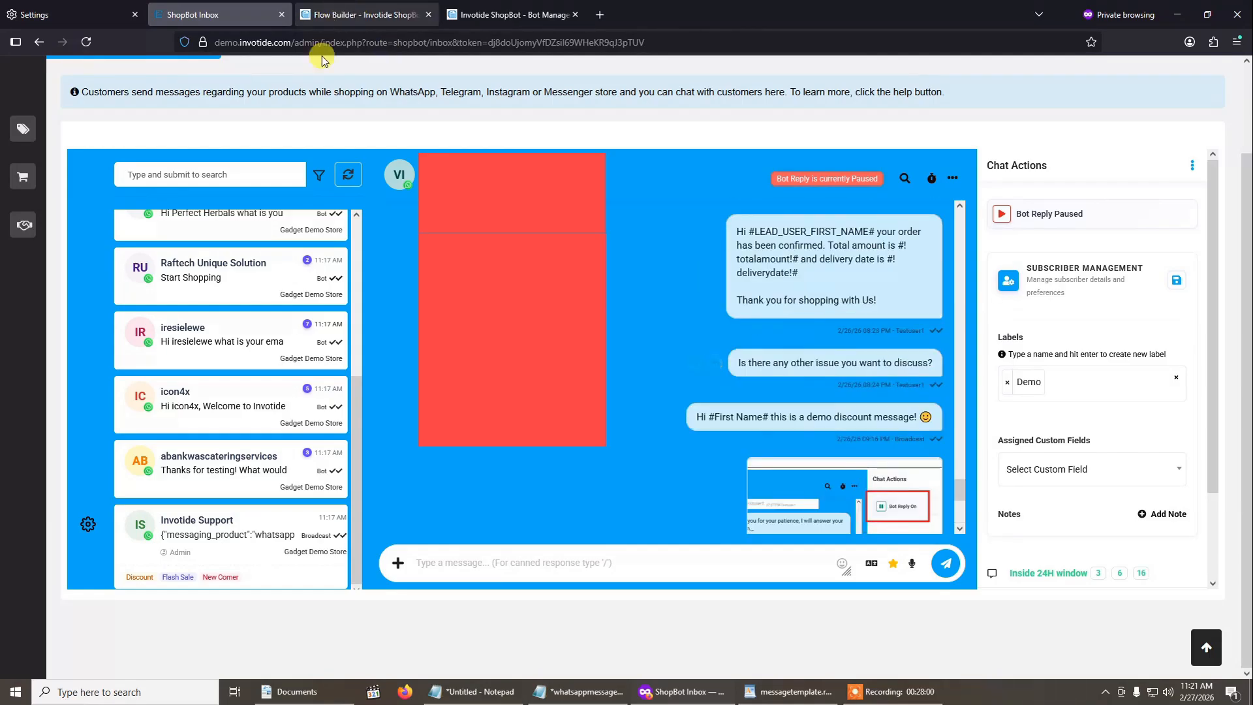
scroll(329, 140, up, 2)
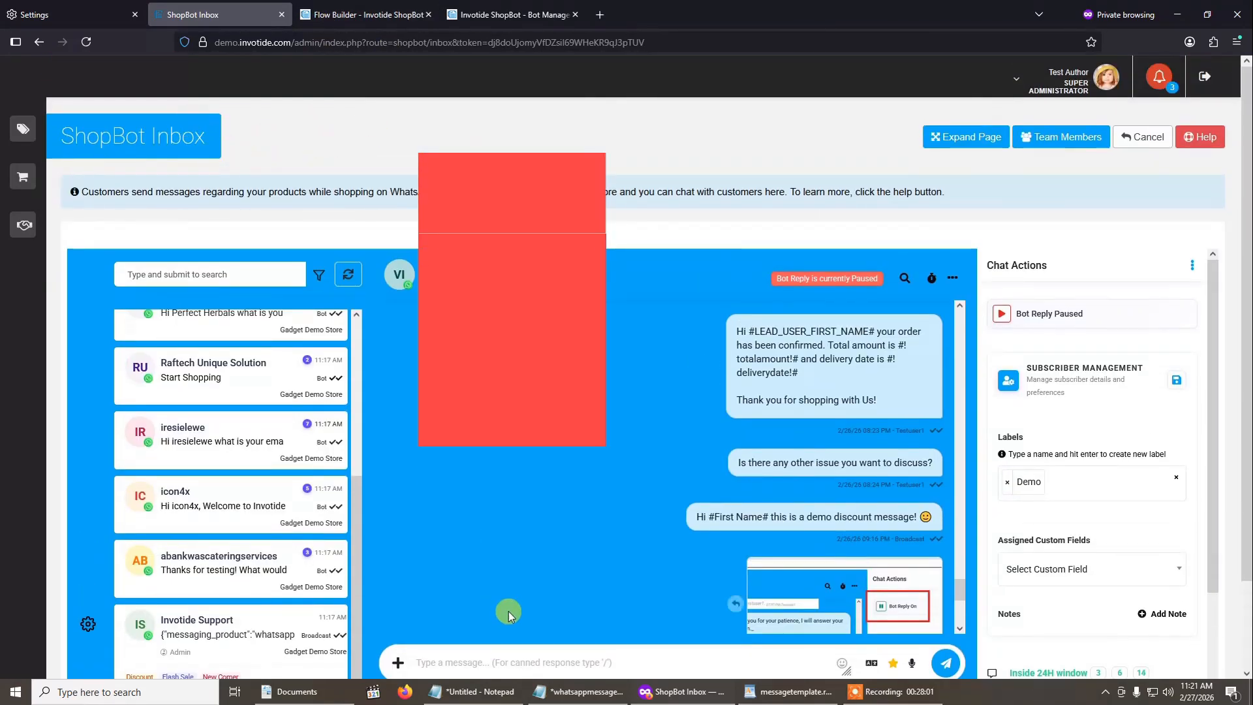
scroll(522, 559, down, 5)
click(1143, 137)
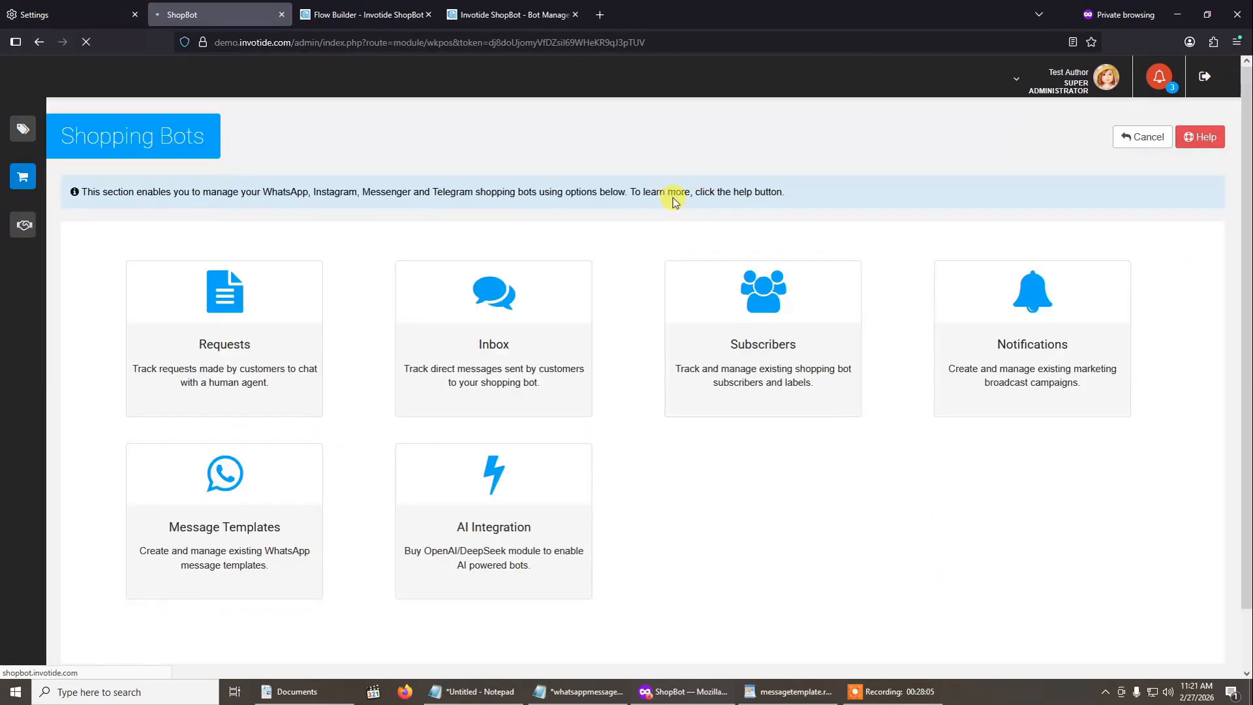
mouse_move(40, 198)
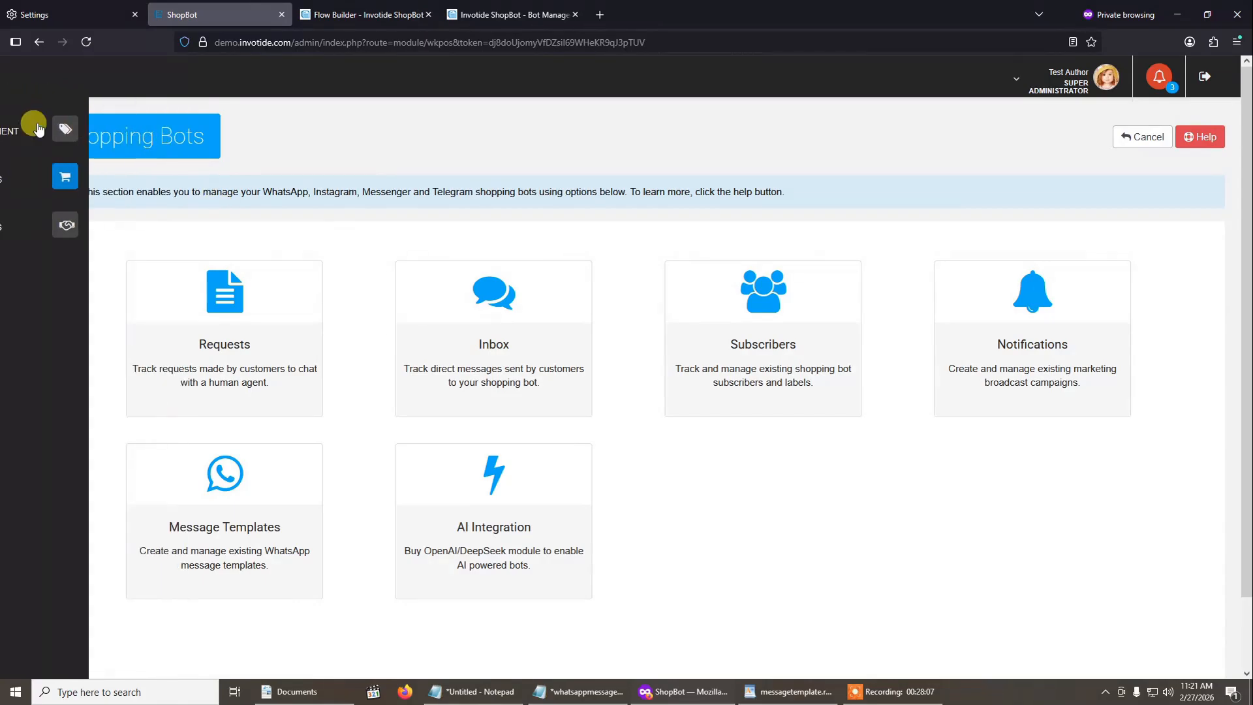
click(39, 130)
click(37, 166)
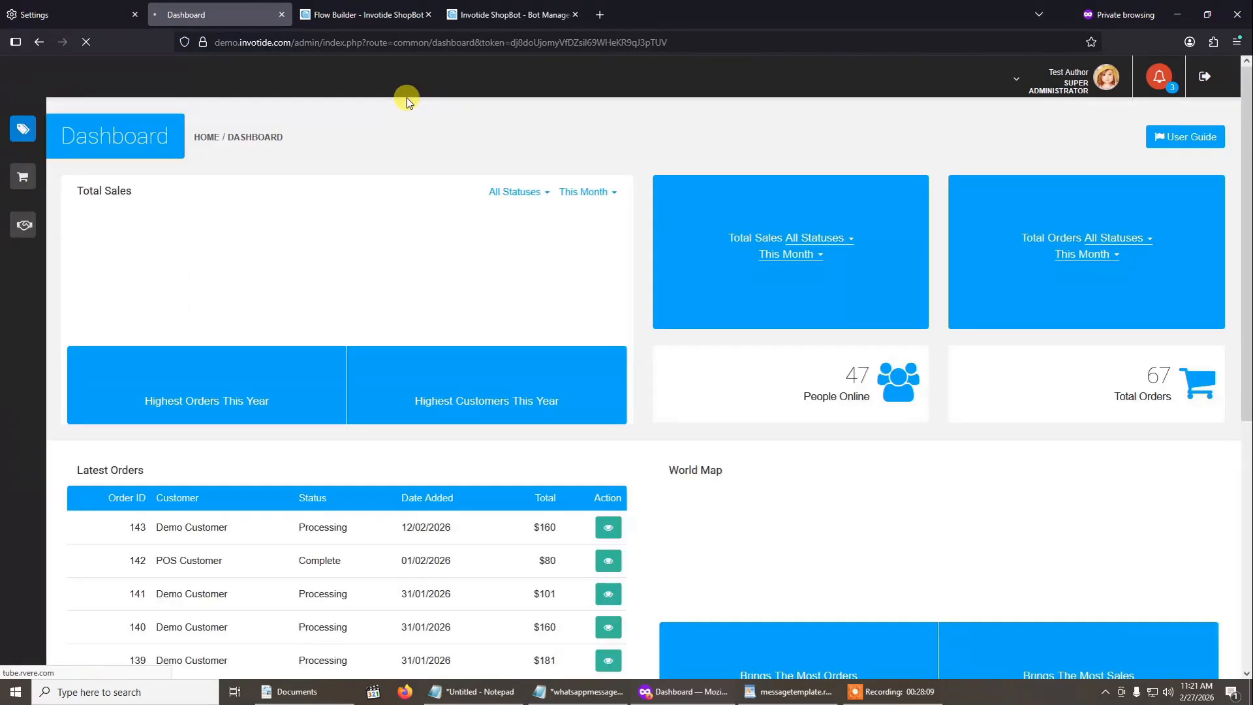